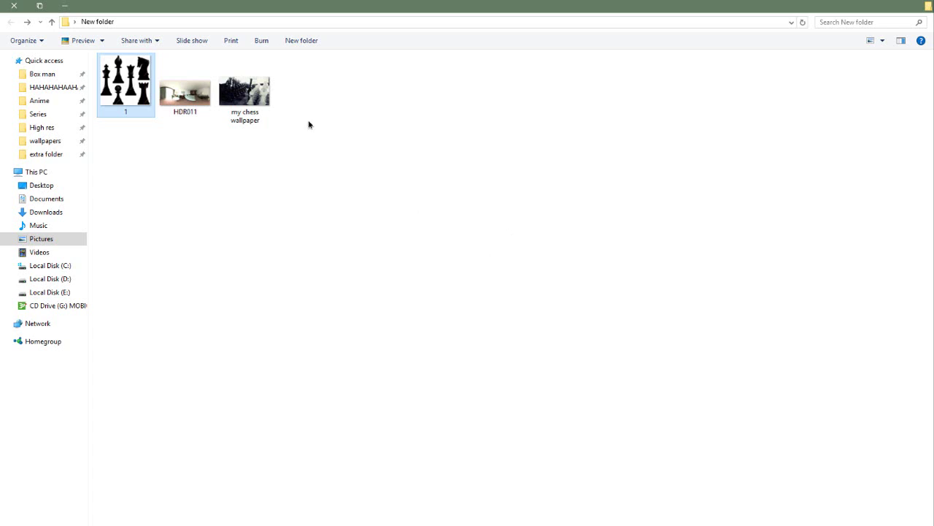
Step: Preview the chess silhouettes image "1" and open it in Photoshop
double_click(130, 81)
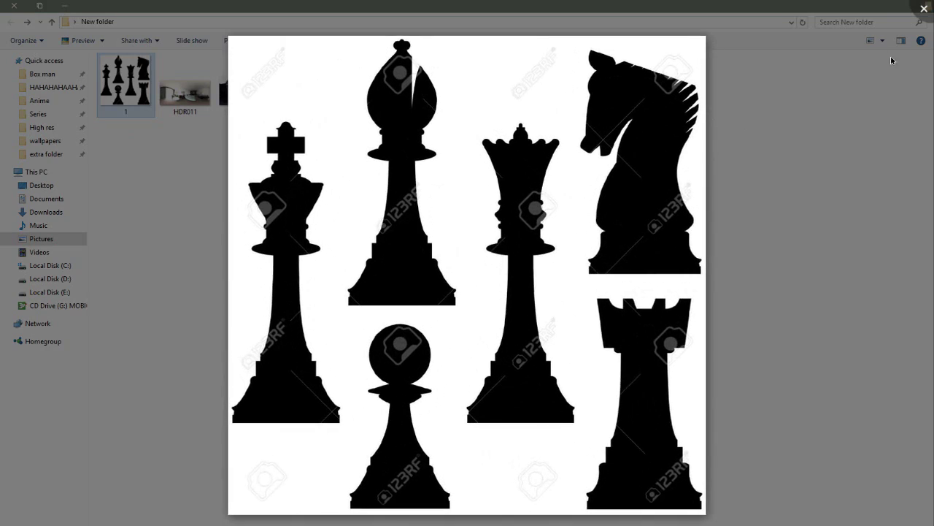
click(924, 9)
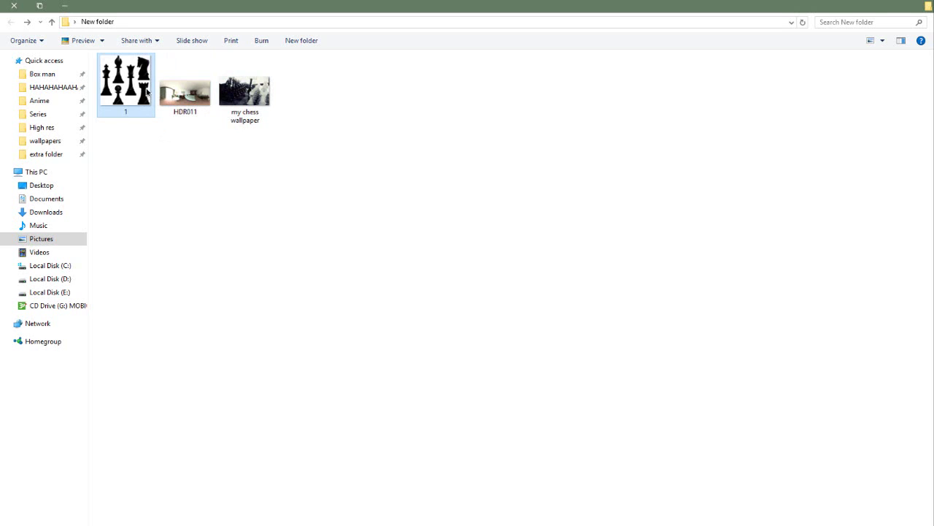
drag(129, 89, 143, 67)
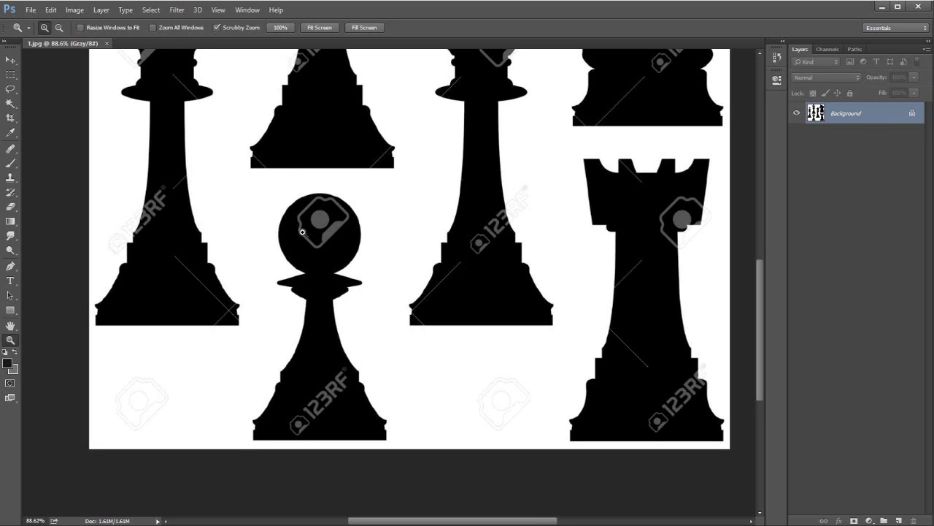
Step: Convert the locked Background into a regular layer and duplicate it
scroll(365, 285, down, 2)
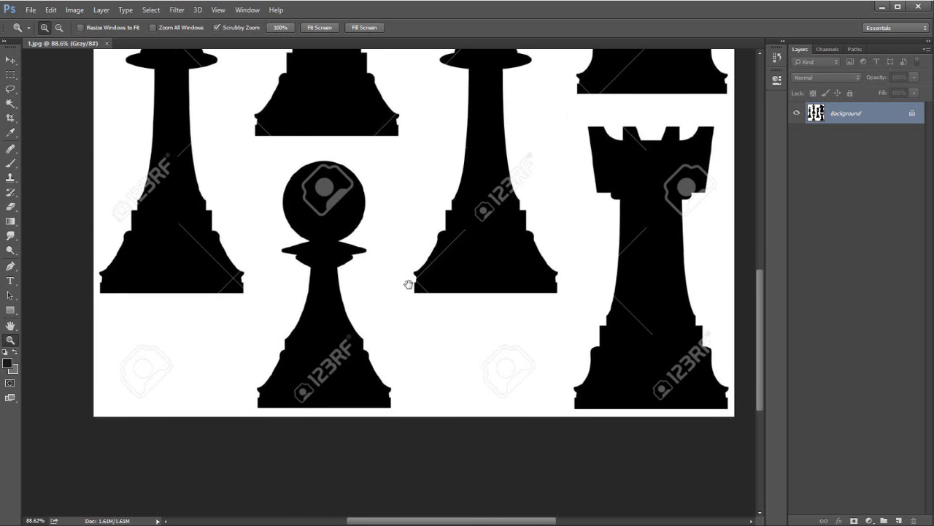
drag(362, 296, 338, 336)
drag(310, 285, 321, 280)
drag(322, 280, 318, 246)
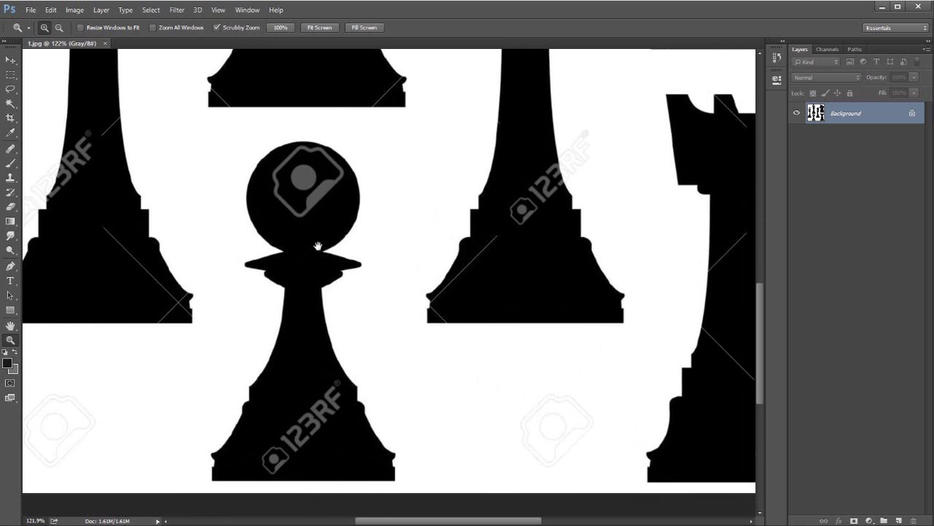
click(912, 115)
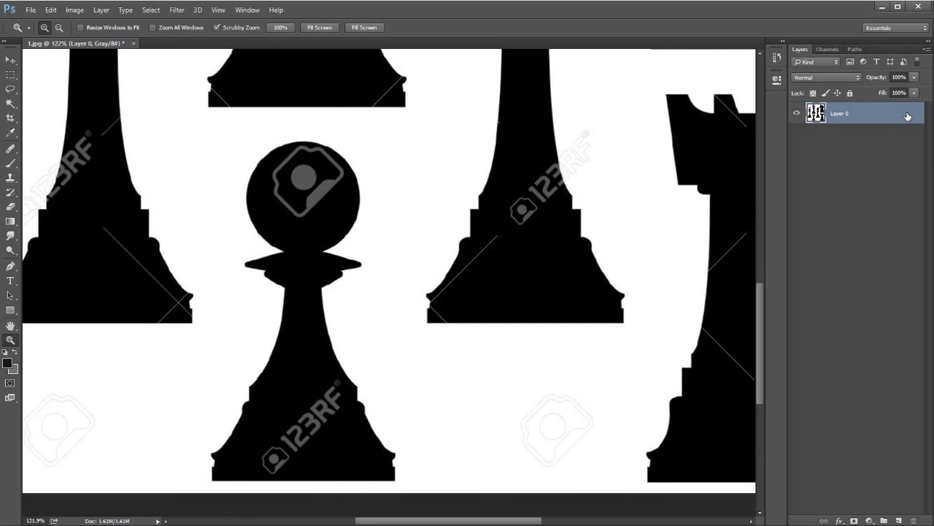
key(ctrl+j)
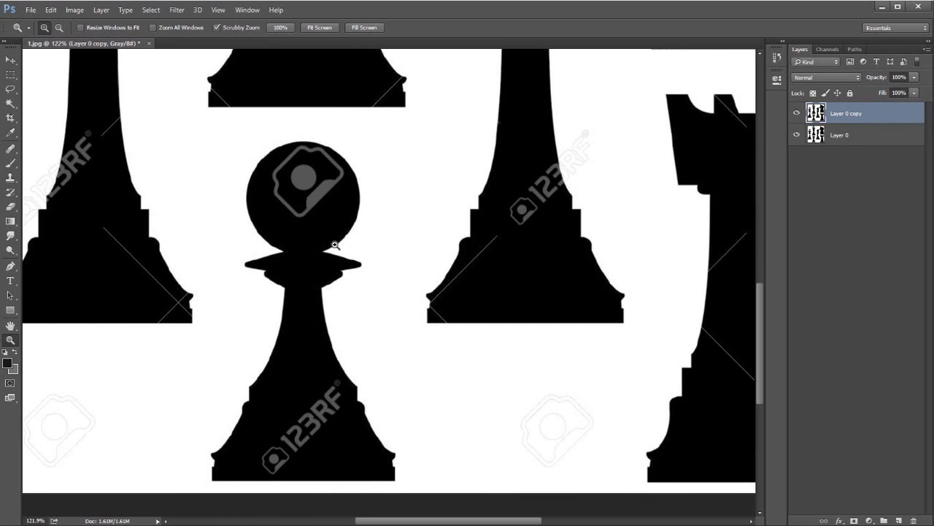
Step: Make a rectangular marquee selection roughly around the pawn silhouette
scroll(333, 240, down, 1)
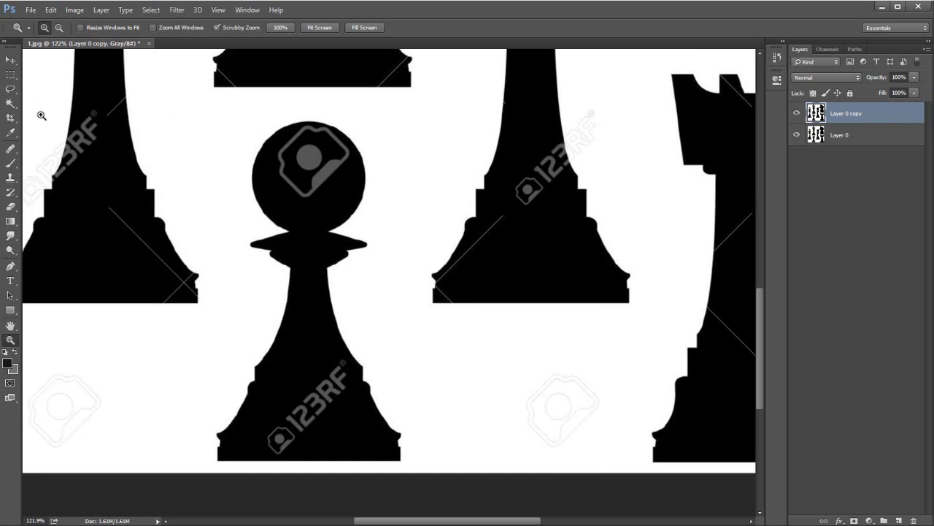
key(m)
right_click(13, 75)
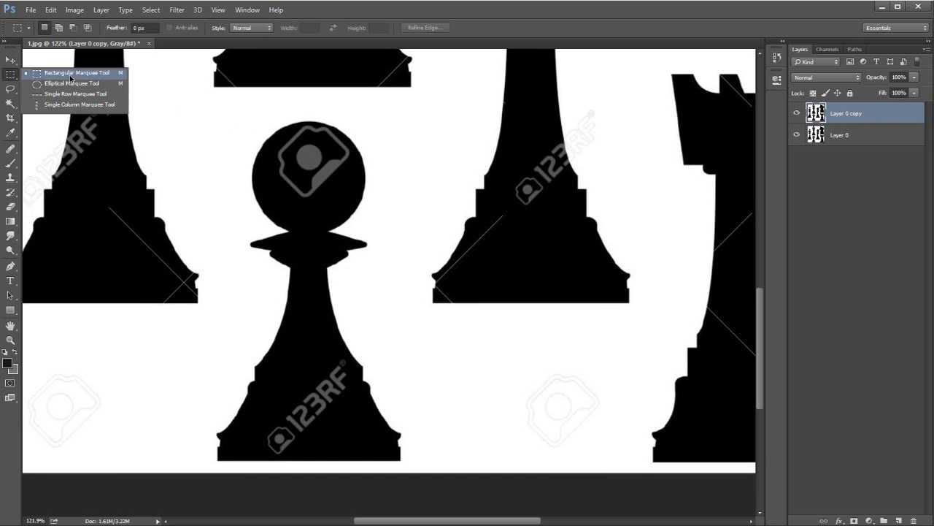
click(94, 75)
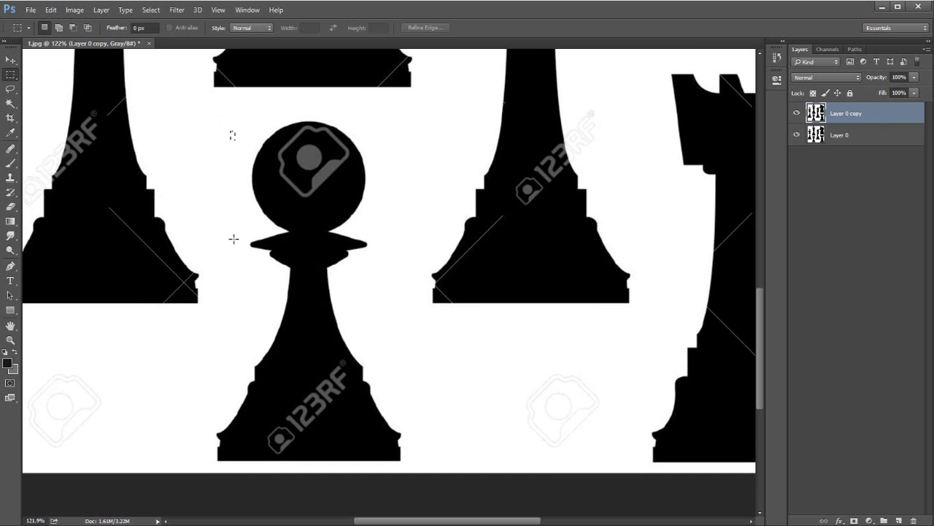
drag(231, 131, 403, 461)
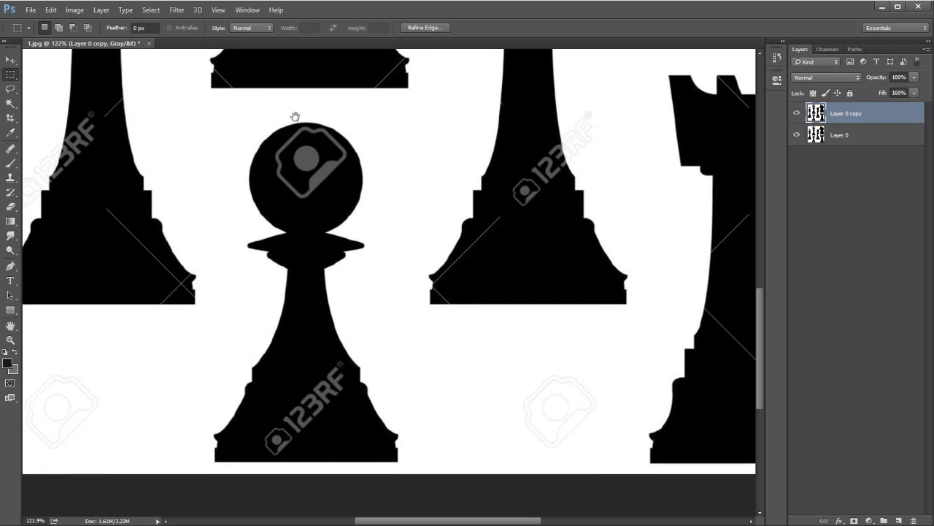
Step: Transform the selection so its edges fit the pawn's top, base and both sides exactly
click(151, 11)
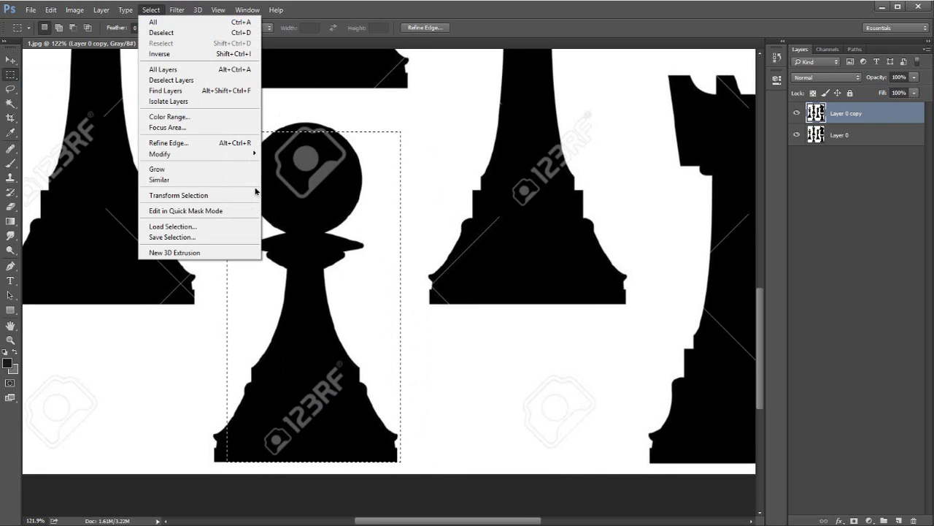
click(224, 195)
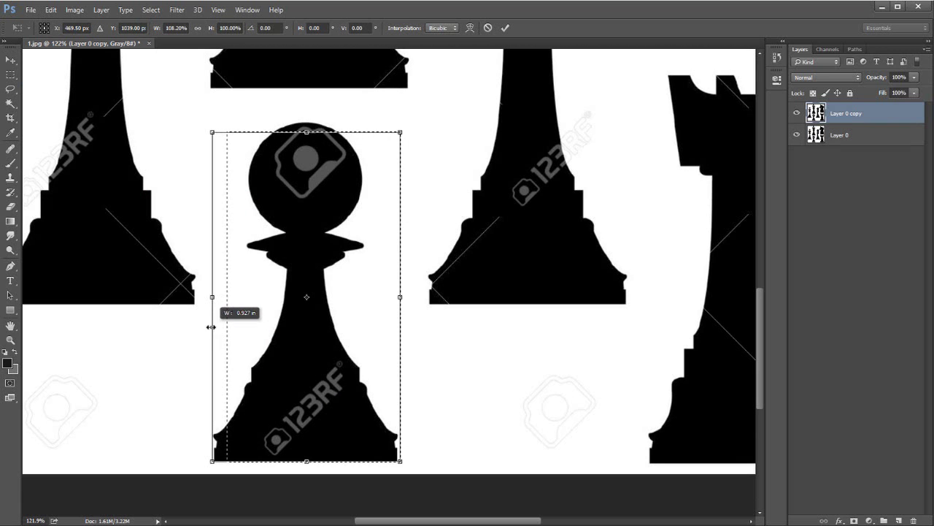
drag(211, 327, 210, 327)
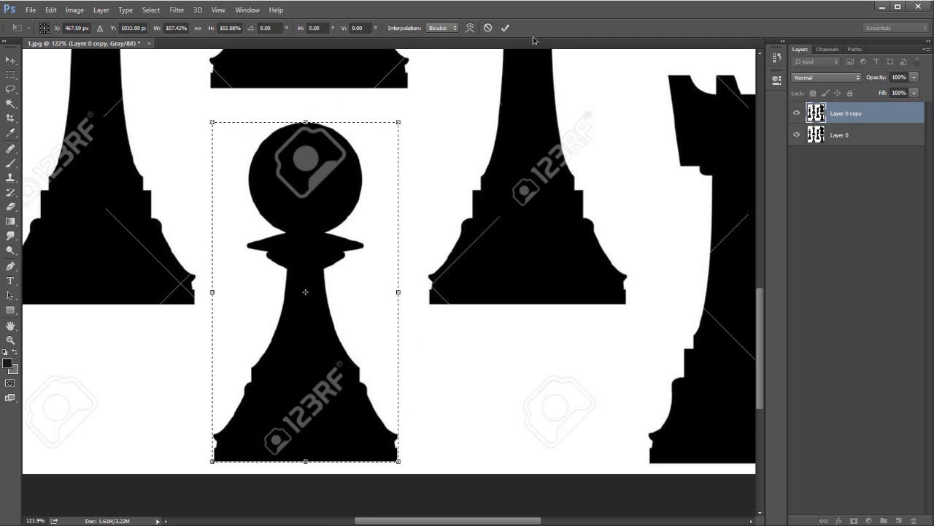
click(506, 28)
Step: Examine the selected pawn up close, checking how the selection border fits its base and sides
key(z)
drag(357, 376, 389, 364)
drag(389, 364, 396, 309)
drag(165, 381, 186, 381)
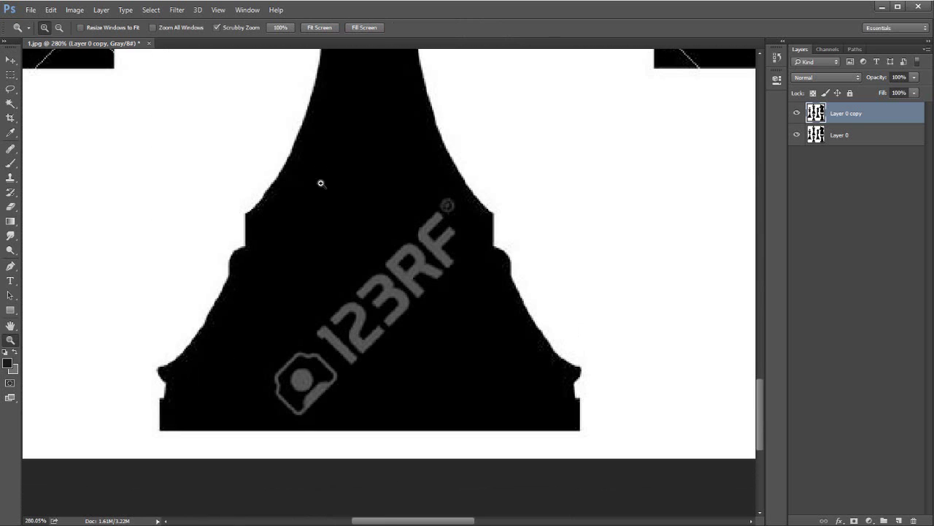
drag(423, 291, 396, 291)
drag(429, 237, 387, 373)
drag(401, 233, 397, 273)
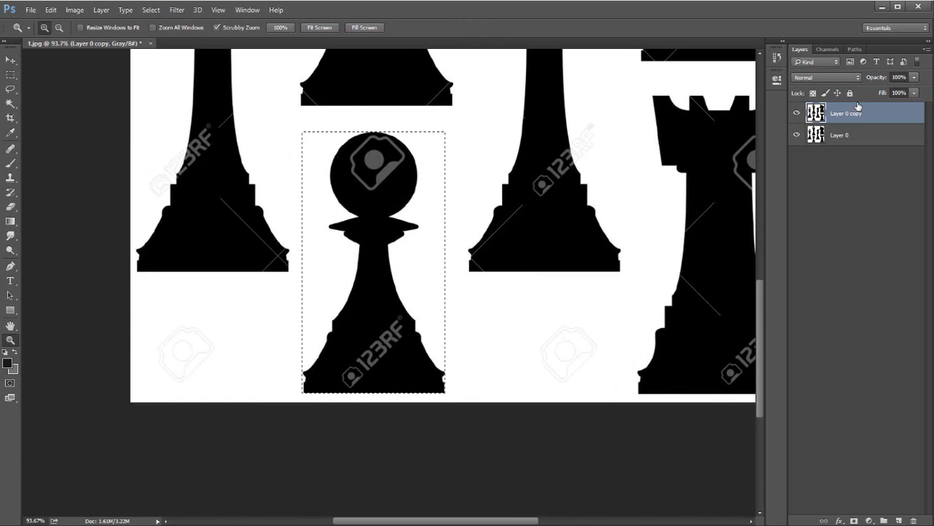
drag(419, 331, 454, 328)
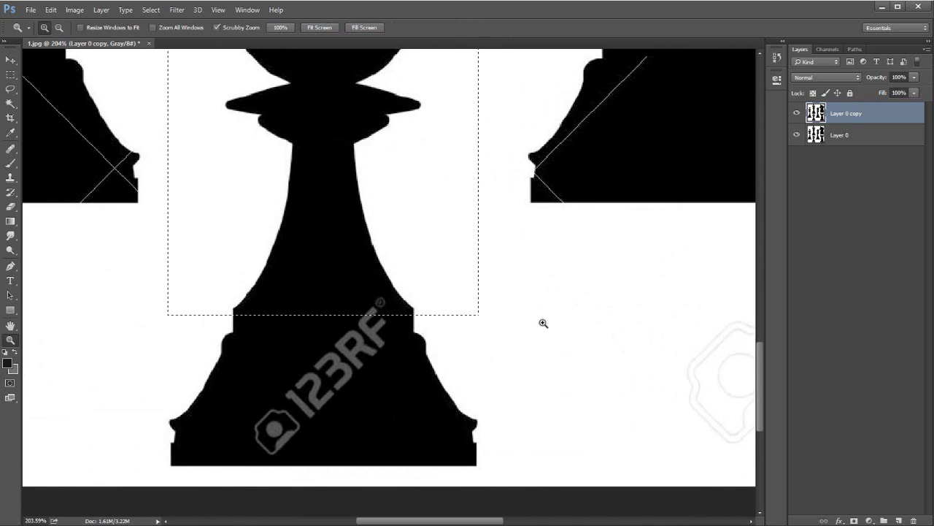
drag(494, 226, 375, 329)
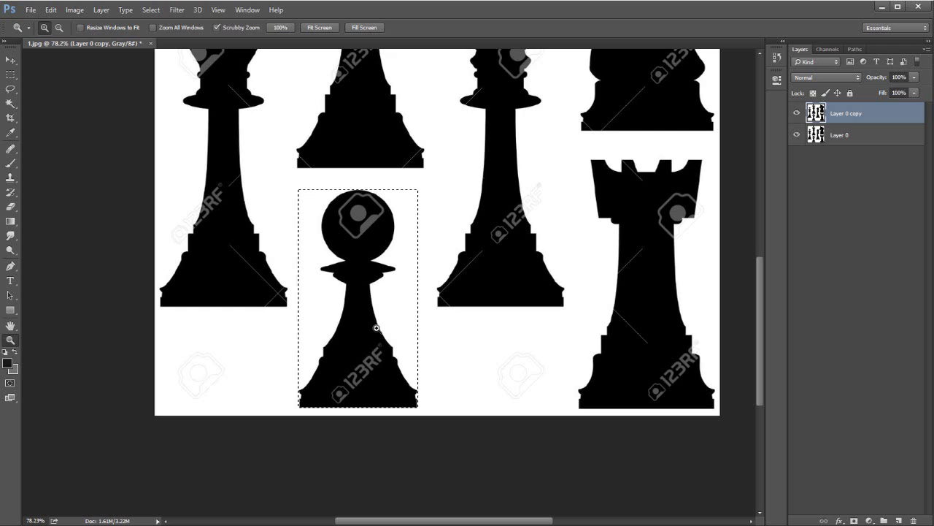
Step: Using Free Transform's handles as reference, place a vertical guide through the pawn's centre and horizontal guides at its top and base
key(ctrl+t)
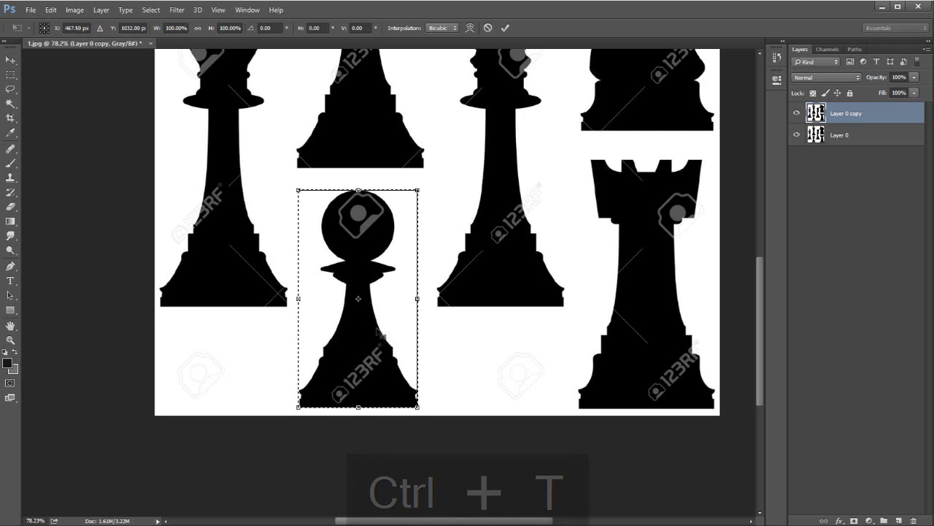
key(ctrl+r)
drag(31, 376, 314, 356)
drag(384, 53, 385, 197)
drag(425, 53, 434, 417)
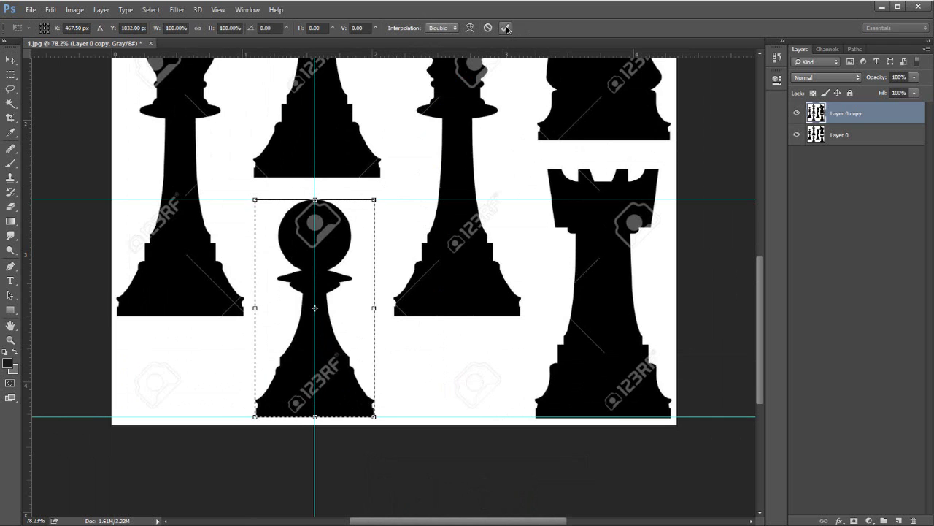
click(504, 28)
Step: Deselect the pawn and hide the rulers
key(z)
key(ctrl+d)
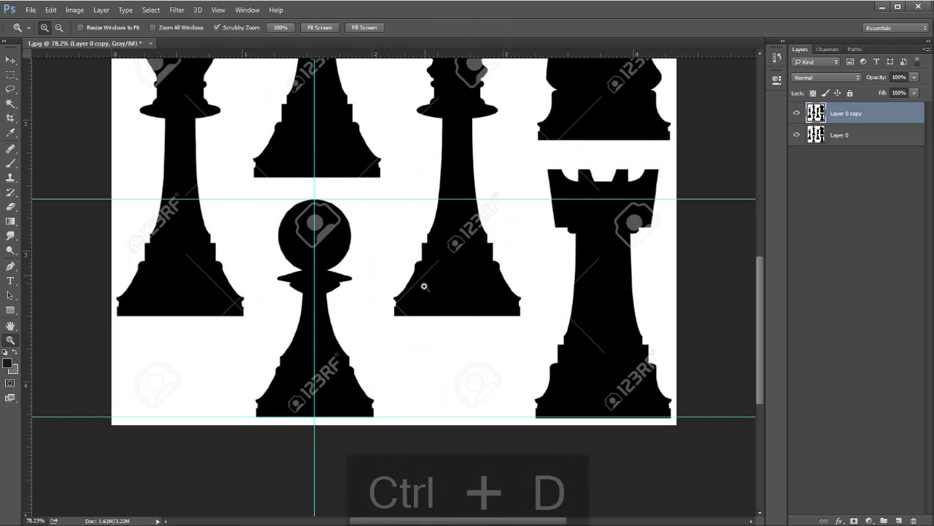
key(ctrl+r)
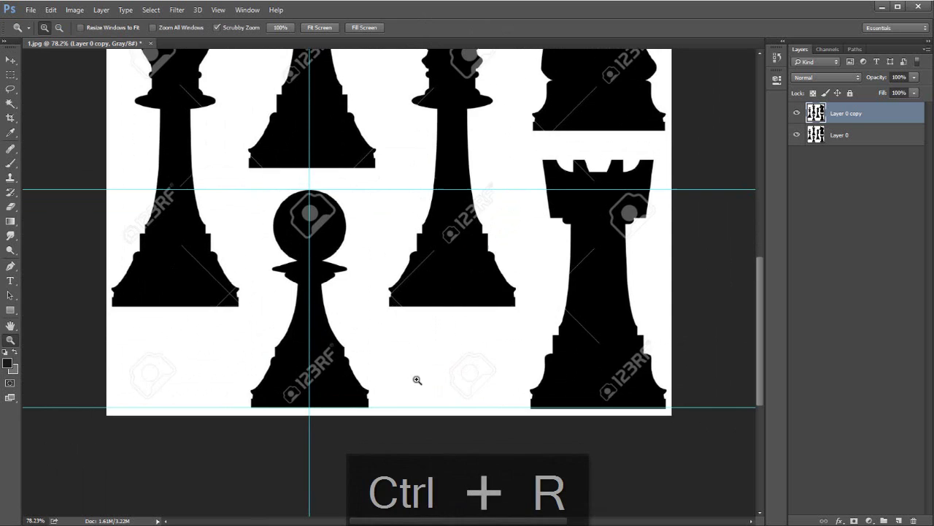
Step: Trace the right side of the pawn's head and collar with the Pen tool, starting where the centre and top guides cross
click(363, 383)
drag(364, 383, 388, 373)
drag(388, 341, 400, 370)
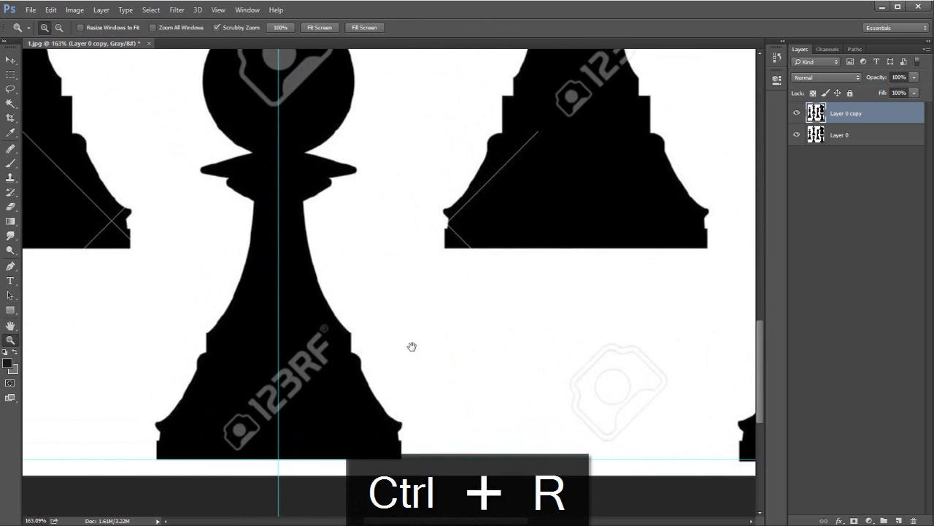
drag(424, 317, 429, 339)
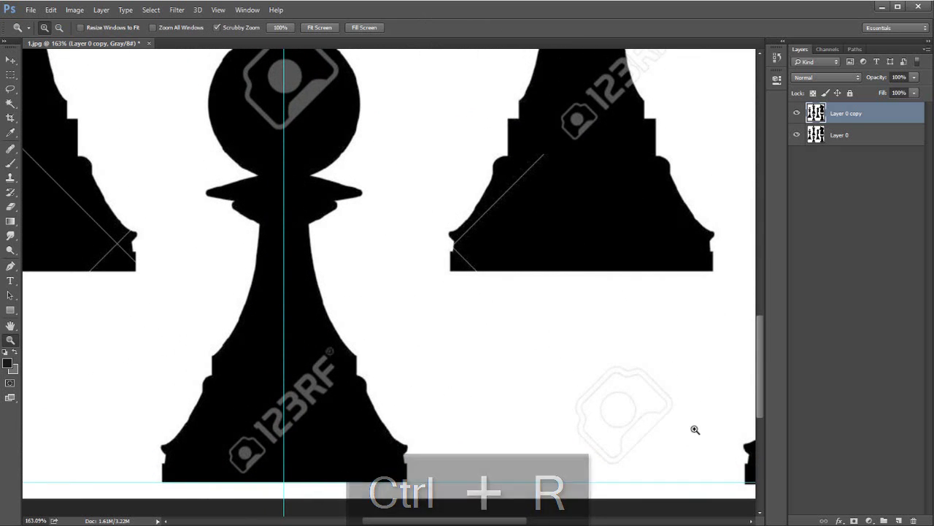
key(p)
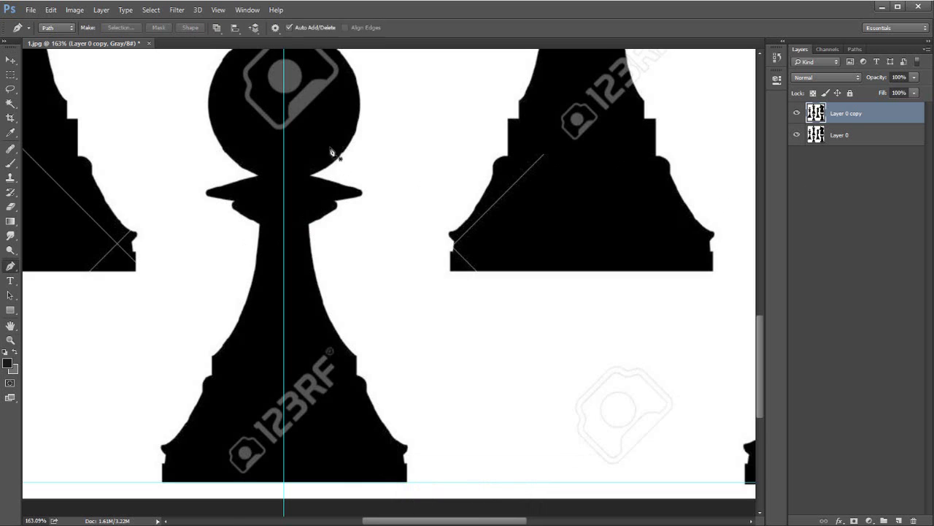
drag(332, 146, 383, 268)
click(337, 155)
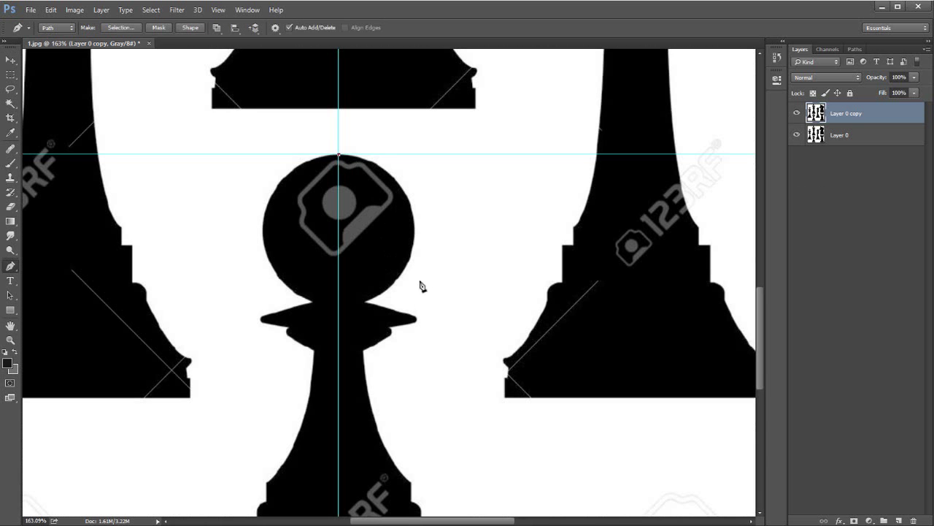
mouse_move(408, 260)
mouse_down()
mouse_move(377, 367)
mouse_move(385, 367)
mouse_move(406, 271)
mouse_up()
mouse_move(366, 302)
mouse_down()
mouse_move(341, 312)
mouse_move(353, 310)
mouse_up()
drag(417, 315, 376, 331)
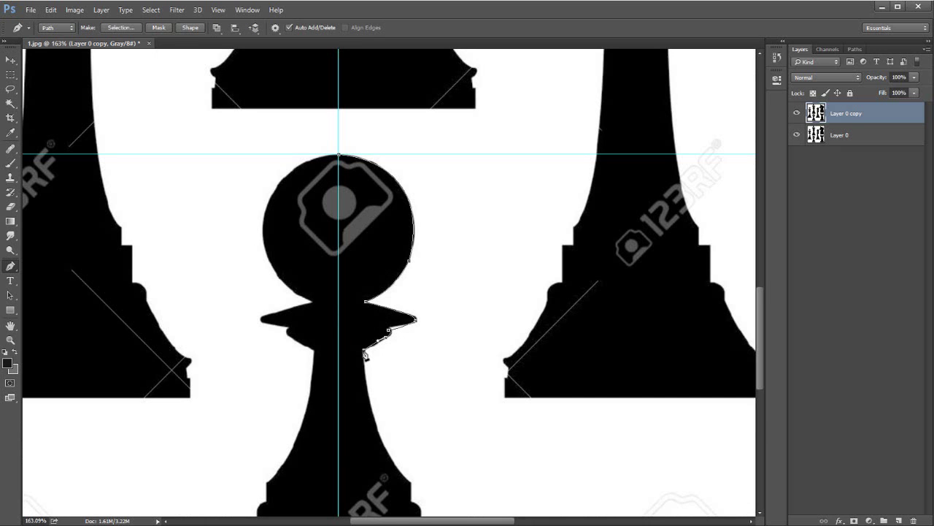
Step: Continue the path down the pawn's right side and along its base to the centre guide
drag(382, 397, 315, 280)
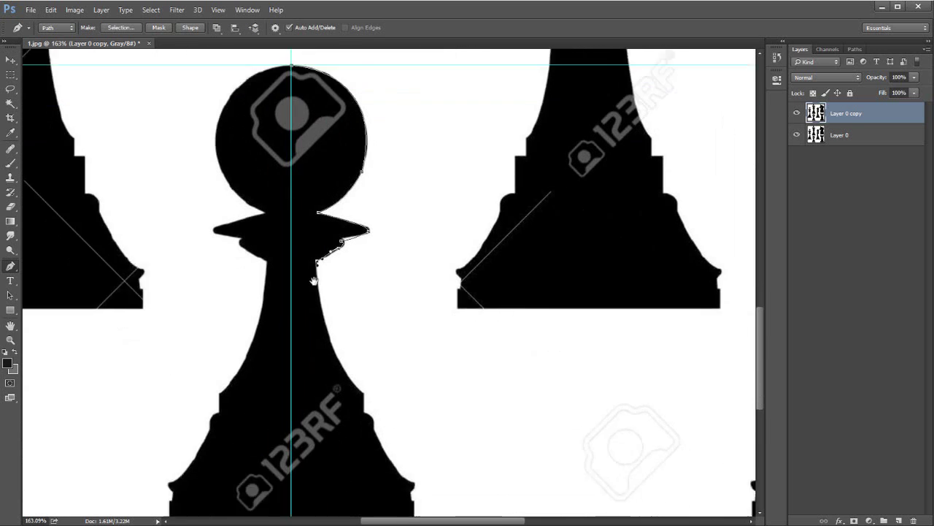
click(317, 333)
drag(317, 333, 335, 352)
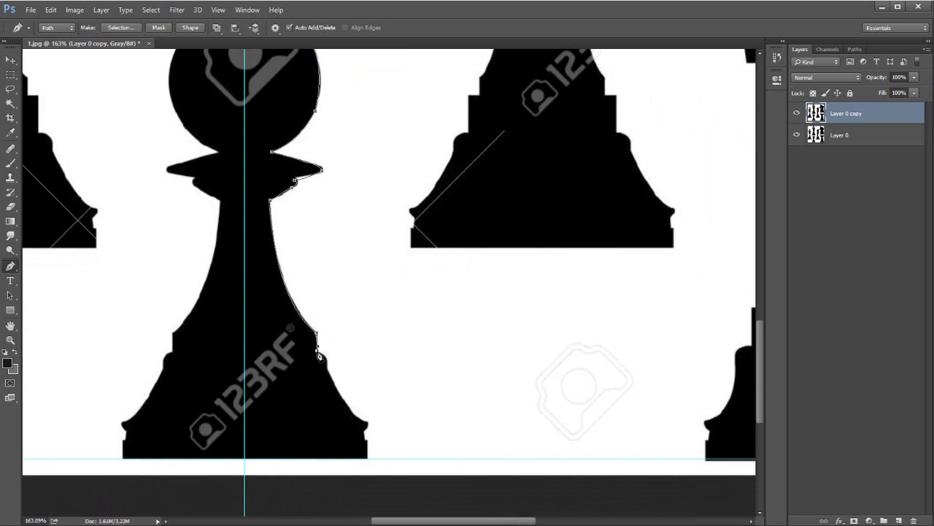
mouse_move(328, 372)
mouse_down()
mouse_move(325, 387)
mouse_move(319, 340)
mouse_move(345, 369)
mouse_move(320, 370)
mouse_up()
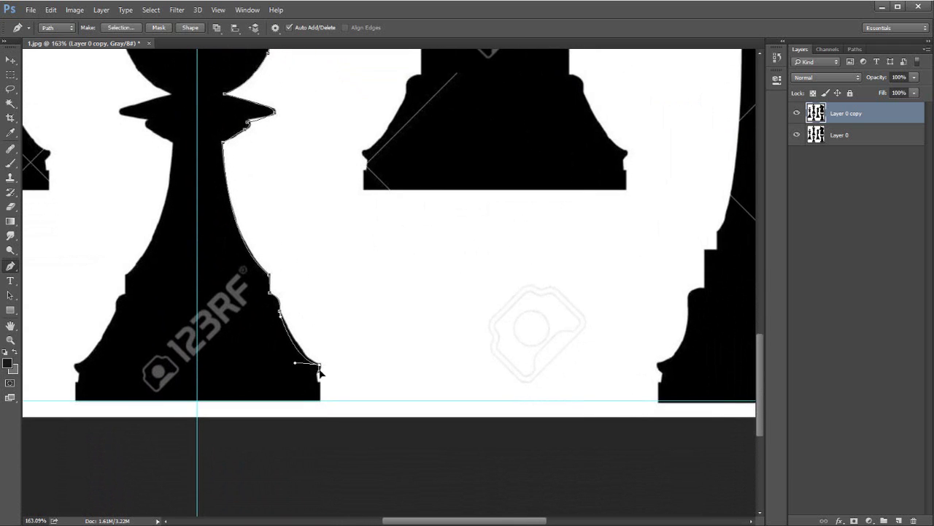
click(319, 379)
click(320, 401)
click(198, 401)
Step: Close the half-pawn path along the centre guide at the starting anchor on top of the head
key(z)
mouse_move(195, 402)
mouse_down()
mouse_move(265, 382)
mouse_move(184, 391)
mouse_up()
drag(213, 269, 229, 358)
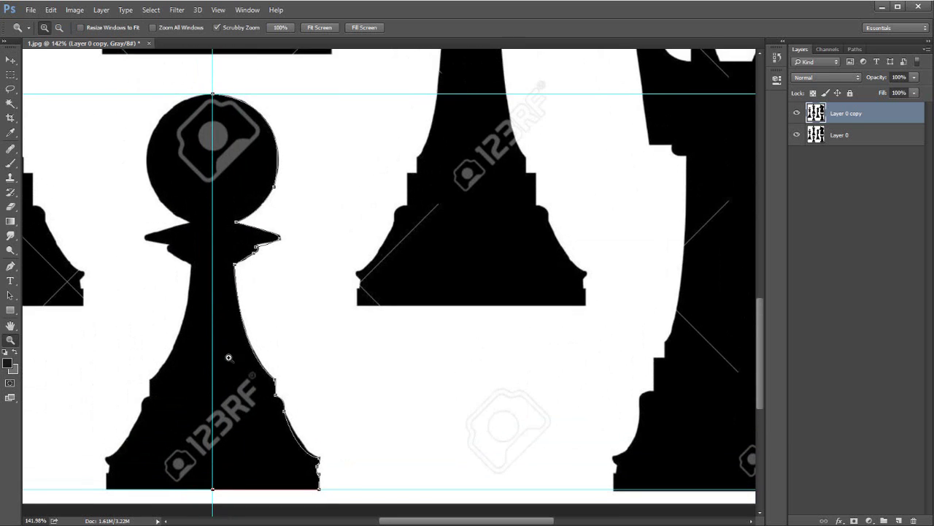
key(p)
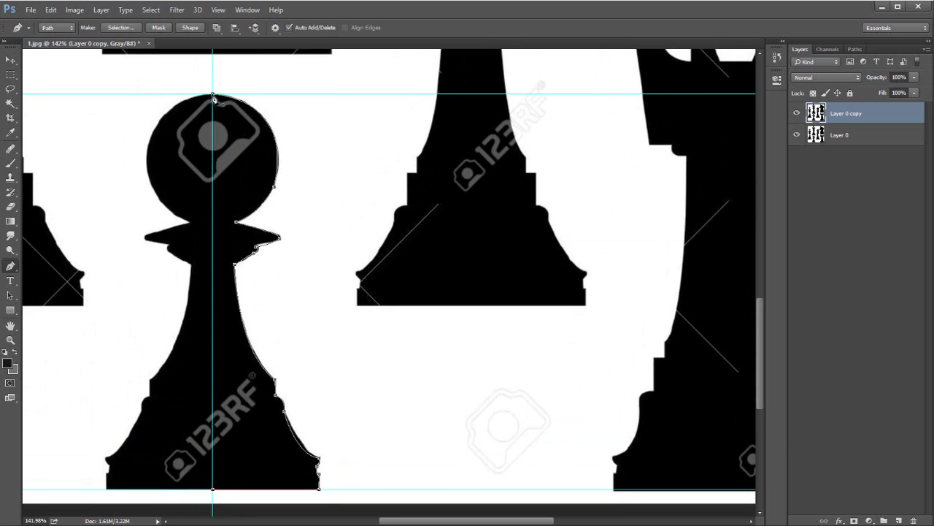
click(213, 94)
Step: Export the half-pawn work path to Illustrator as 1.ai on the desktop, replacing the existing file, and delete the path from the image
drag(235, 270, 249, 249)
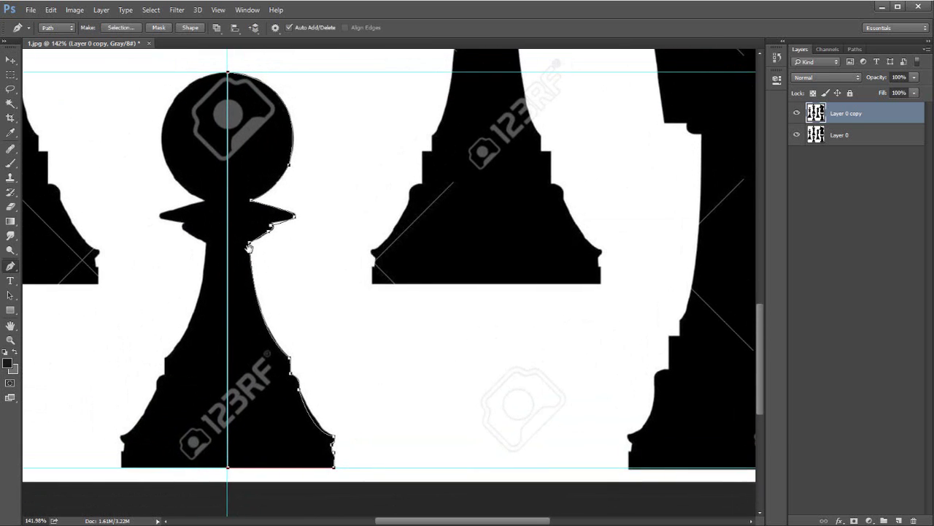
drag(285, 183, 275, 224)
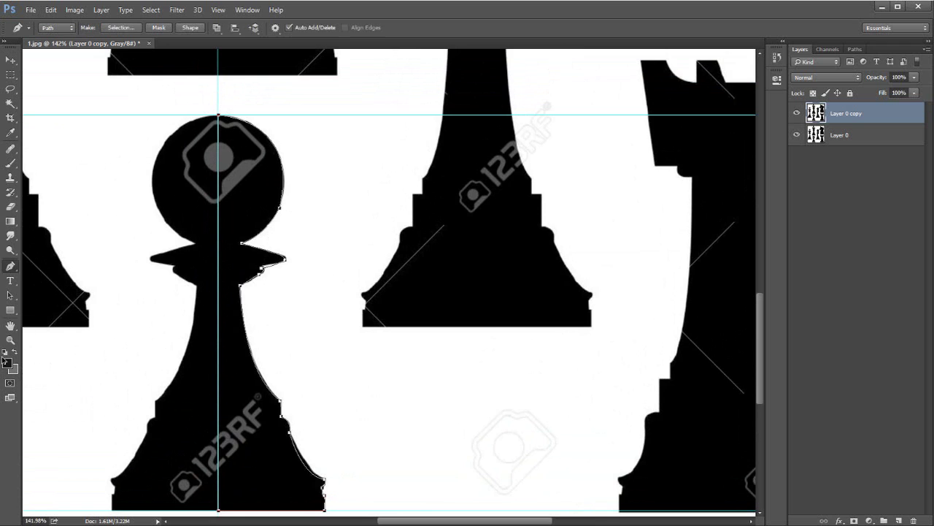
click(11, 297)
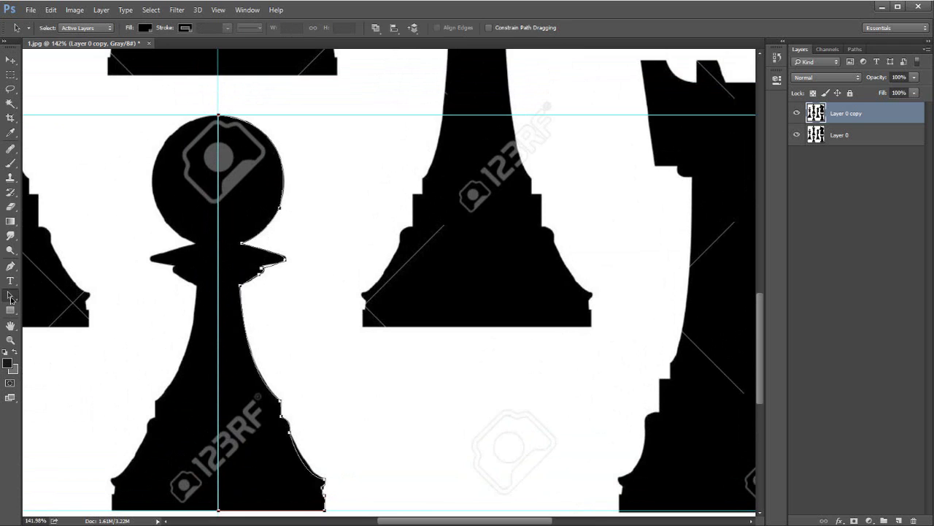
drag(107, 95, 382, 509)
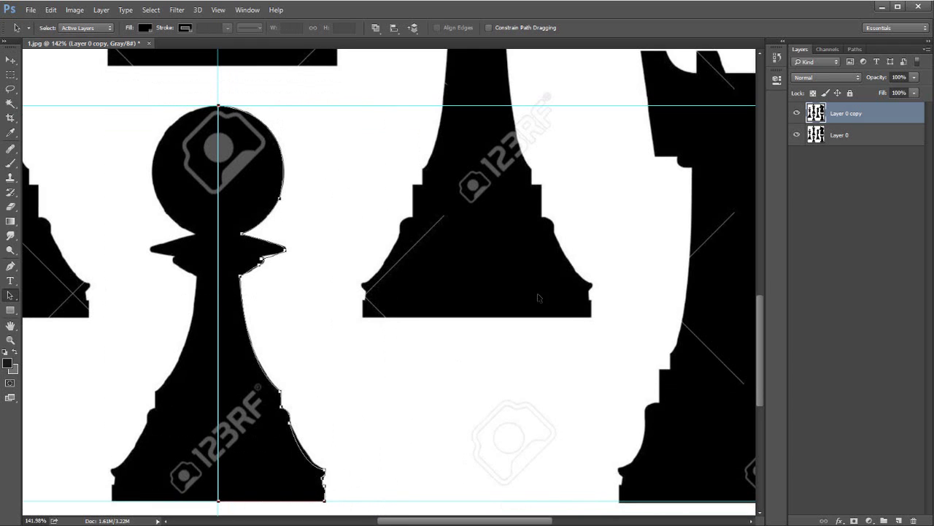
click(31, 9)
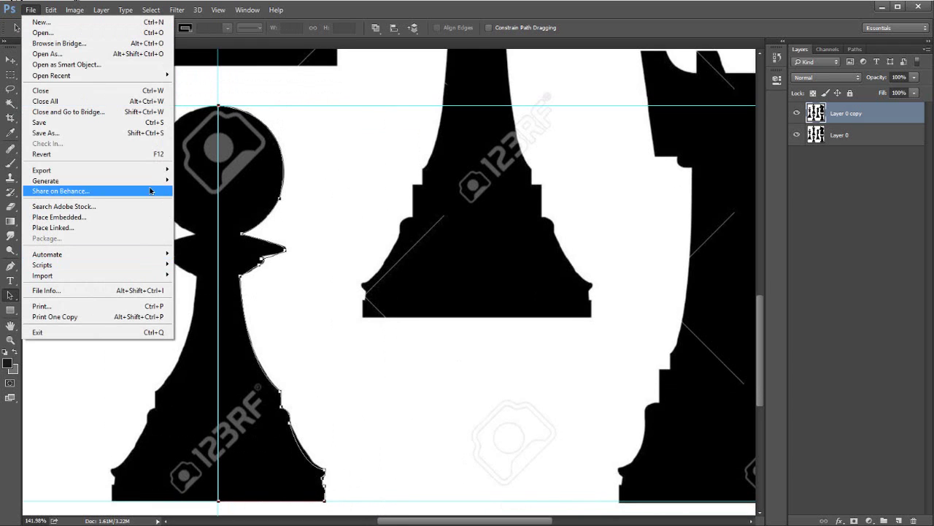
mouse_move(143, 173)
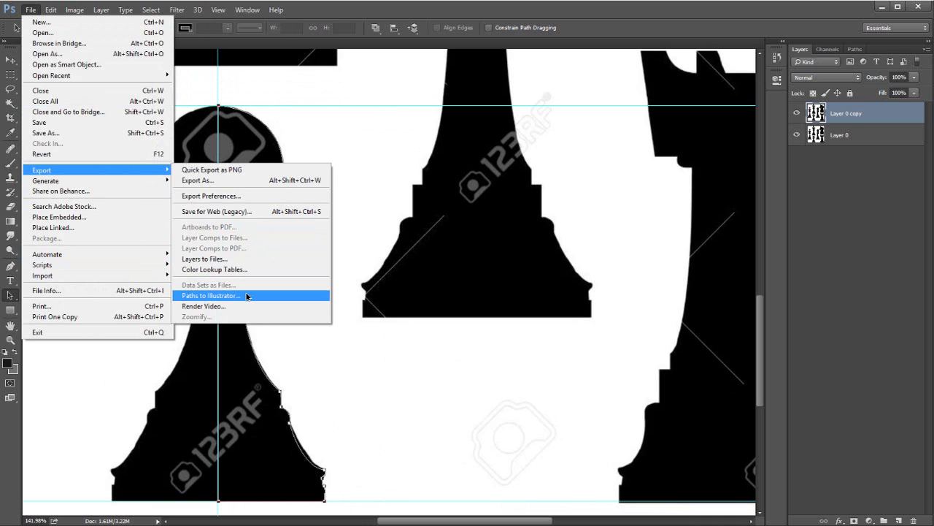
click(248, 295)
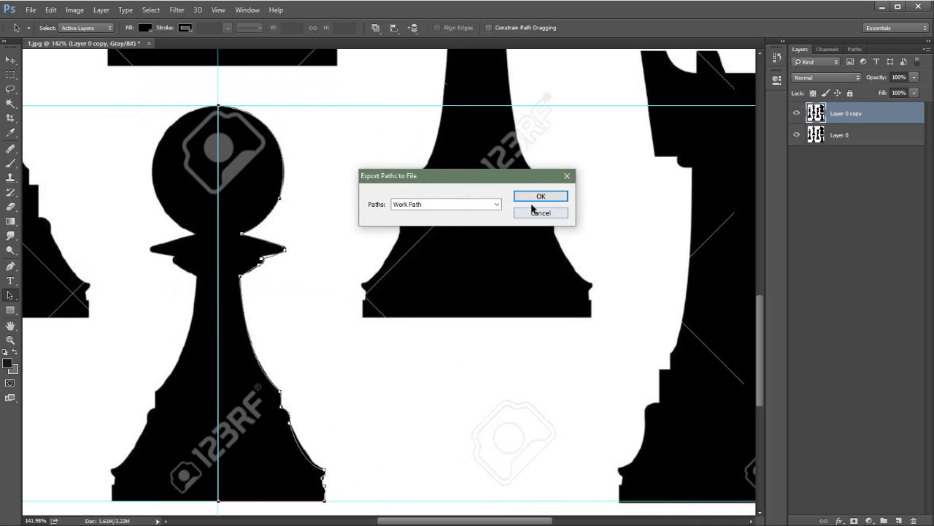
click(536, 197)
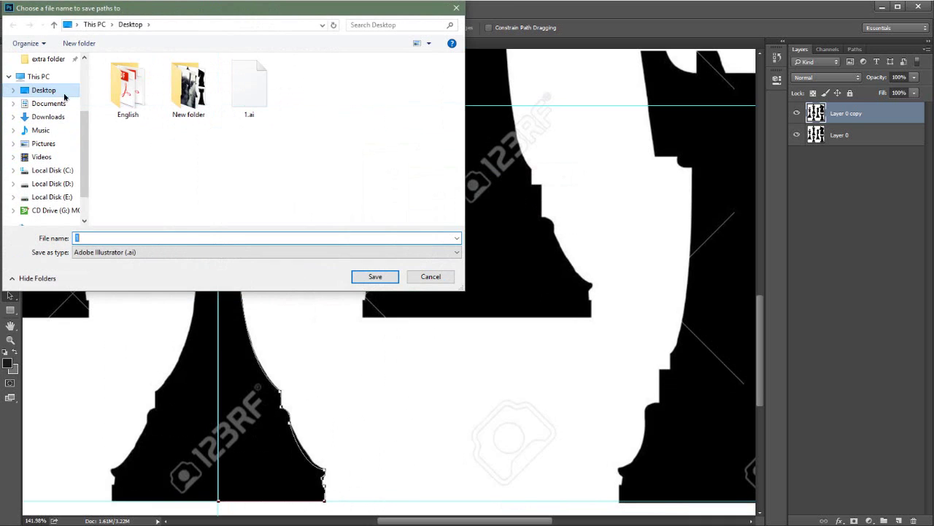
double_click(247, 106)
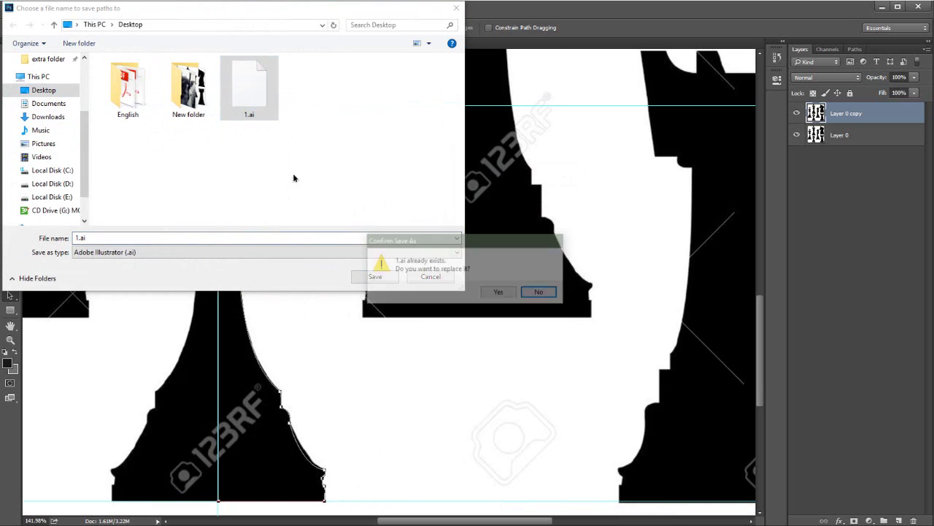
click(501, 292)
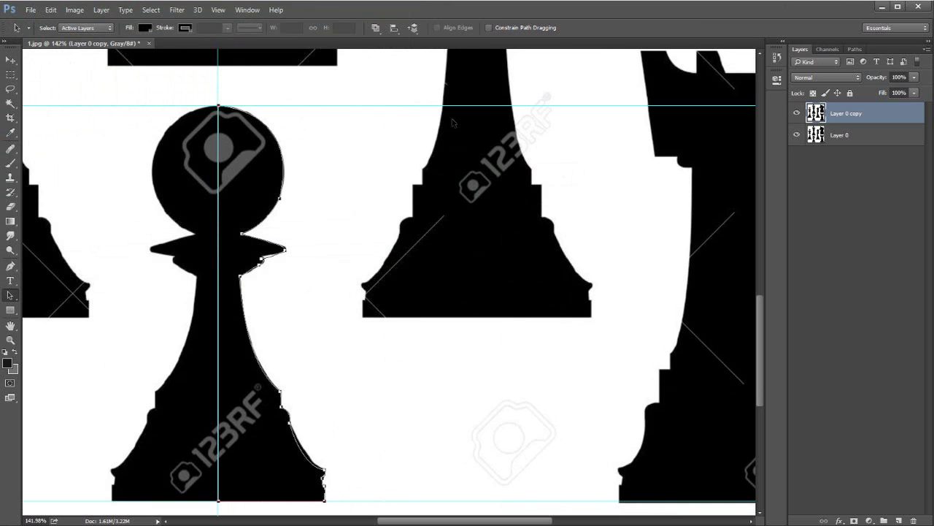
key(Delete)
Step: Look over the remaining chess pieces in the reference image, from the knight and queen to the rook and king
key(z)
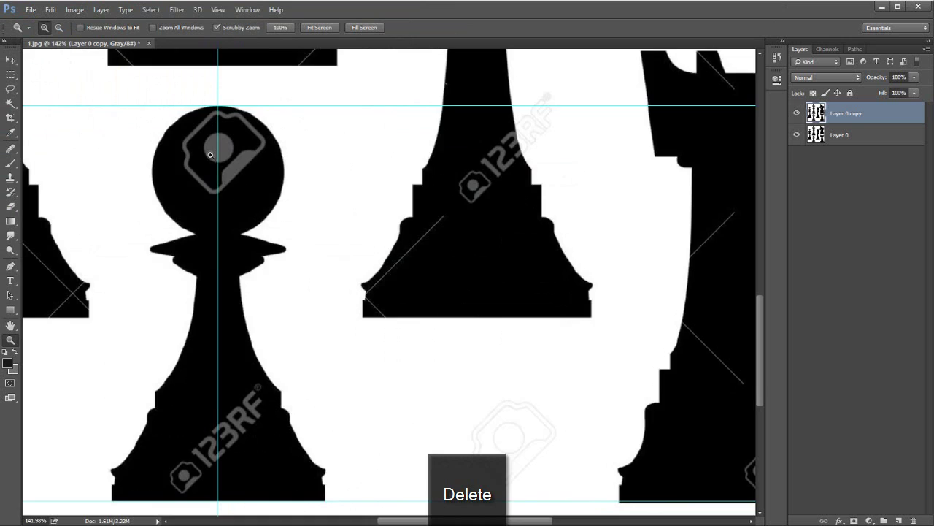
drag(216, 146, 281, 281)
drag(421, 272, 260, 279)
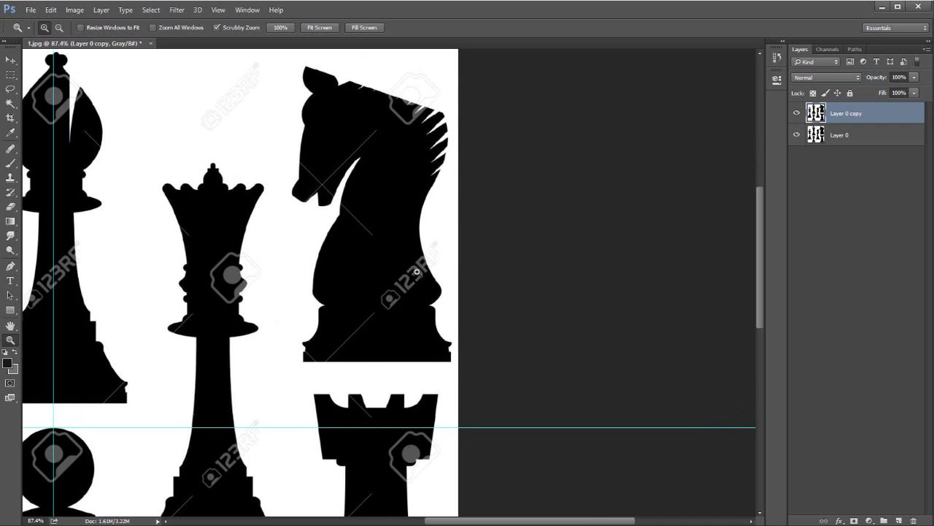
drag(416, 272, 321, 324)
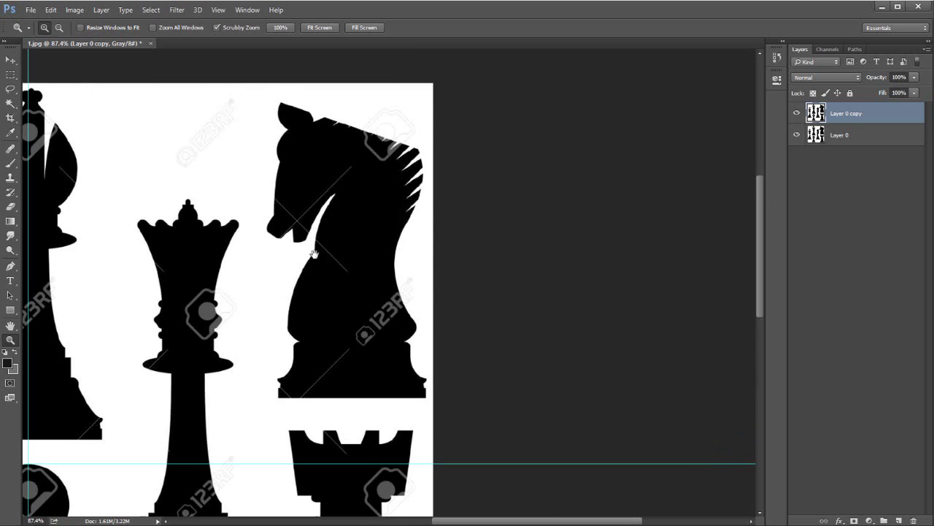
drag(314, 254, 383, 195)
drag(250, 322, 417, 246)
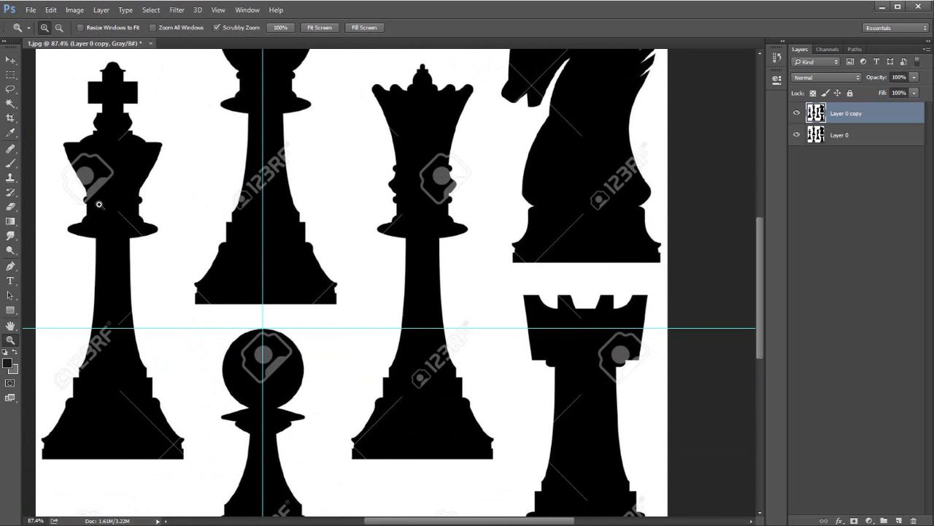
drag(316, 449, 355, 296)
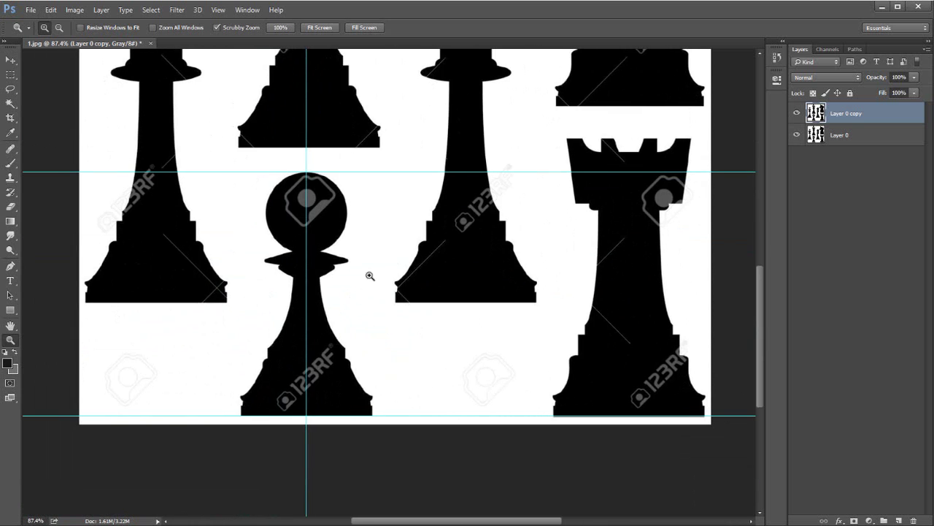
drag(161, 199, 183, 198)
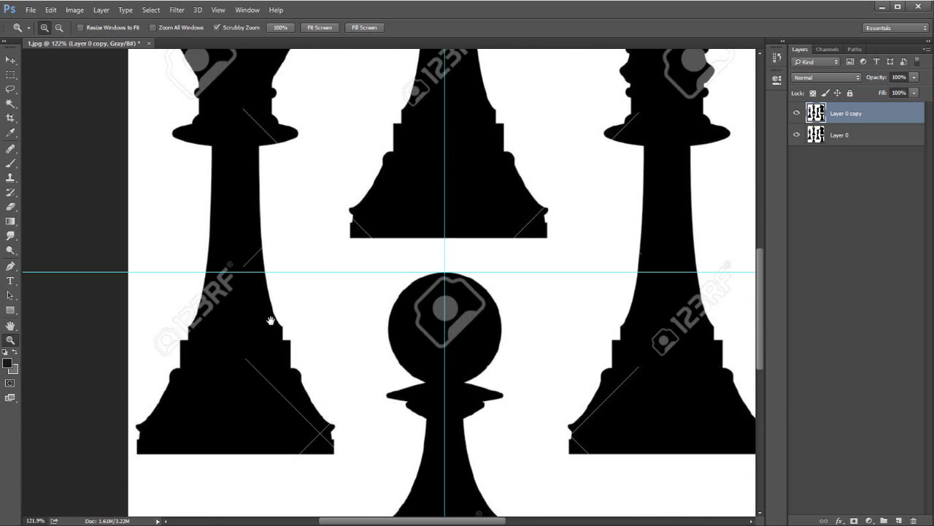
drag(304, 276, 363, 388)
drag(348, 317, 316, 318)
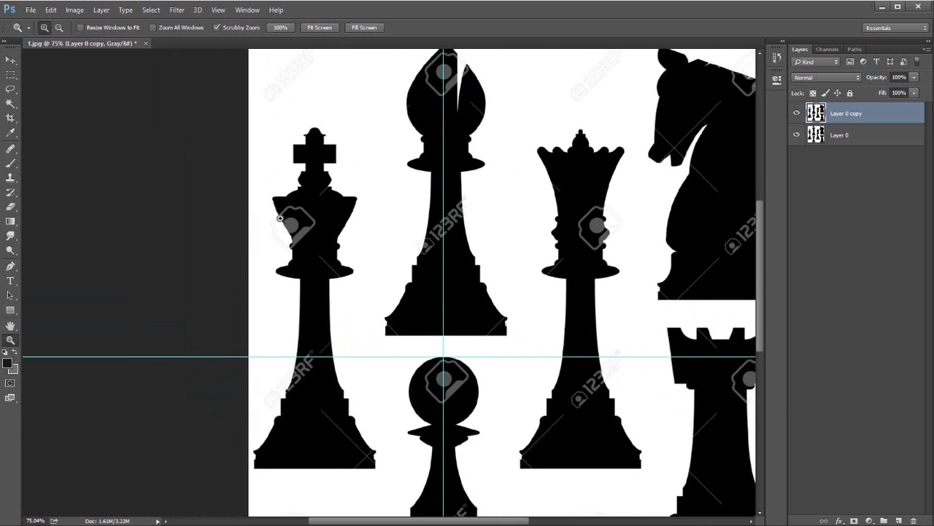
Step: Select the king with a rectangular marquee and fit its transform box to the silhouette at 99.66% width and 100.12% height
drag(288, 146, 301, 146)
key(m)
mouse_move(381, 486)
mouse_down()
mouse_move(300, 113)
mouse_move(251, 128)
mouse_up()
key(z)
drag(310, 115, 409, 114)
key(ctrl+t)
drag(338, 173, 338, 171)
mouse_move(444, 497)
mouse_down()
mouse_move(566, 143)
mouse_move(351, 66)
mouse_up()
drag(651, 455, 649, 455)
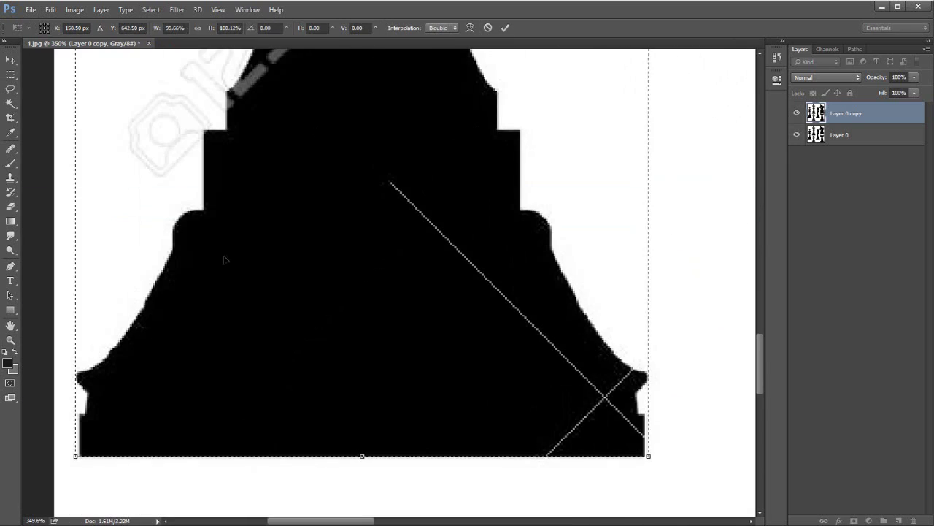
key(Return)
Step: Place guides through the king's centre and along its top and base, and remove the pawn's old centre and top guides
drag(408, 311, 319, 311)
key(ctrl+r)
key(ctrl+t)
drag(27, 175, 156, 175)
drag(214, 53, 214, 481)
click(487, 28)
drag(305, 327, 27, 328)
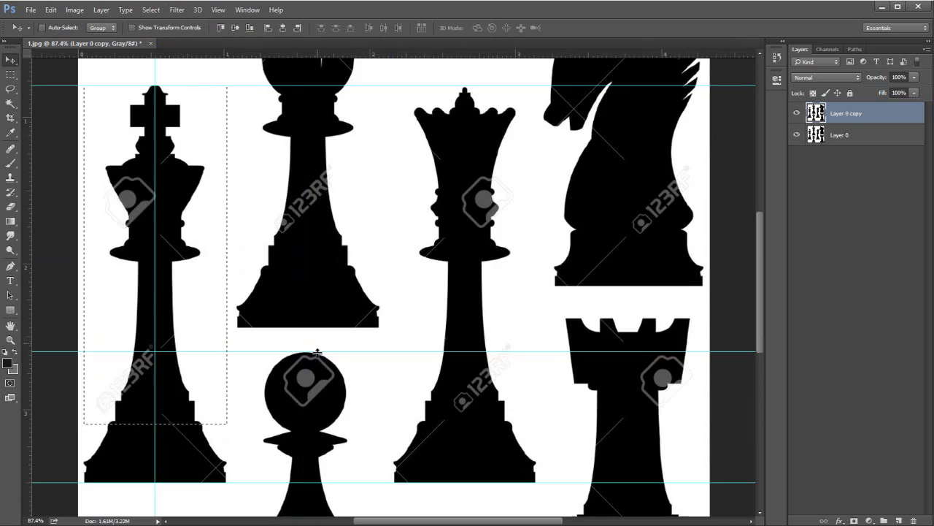
drag(317, 351, 317, 52)
Step: Trace the king's right half with the Pen tool from the base centre to the top guide and export the work path to Illustrator
drag(205, 411, 259, 370)
key(p)
click(225, 440)
click(358, 441)
scroll(244, 151, up, 8)
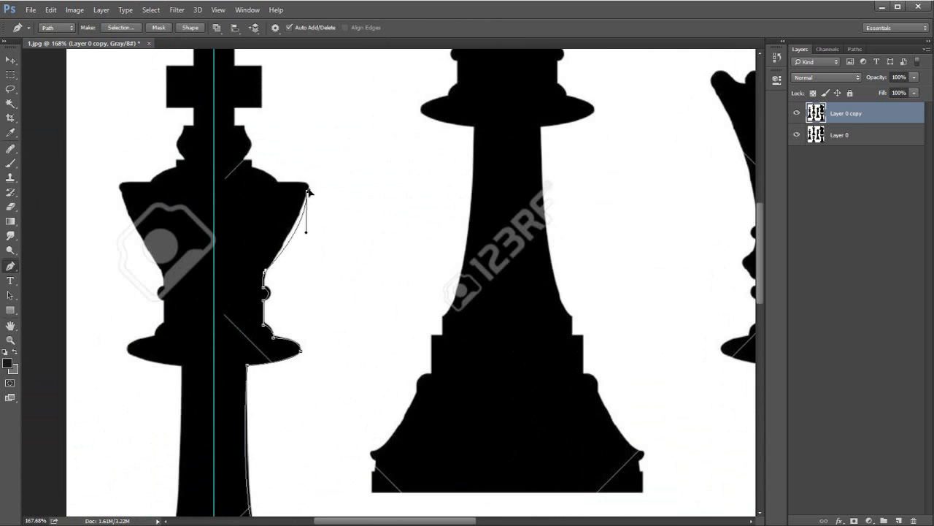
drag(245, 166, 268, 291)
drag(270, 259, 263, 247)
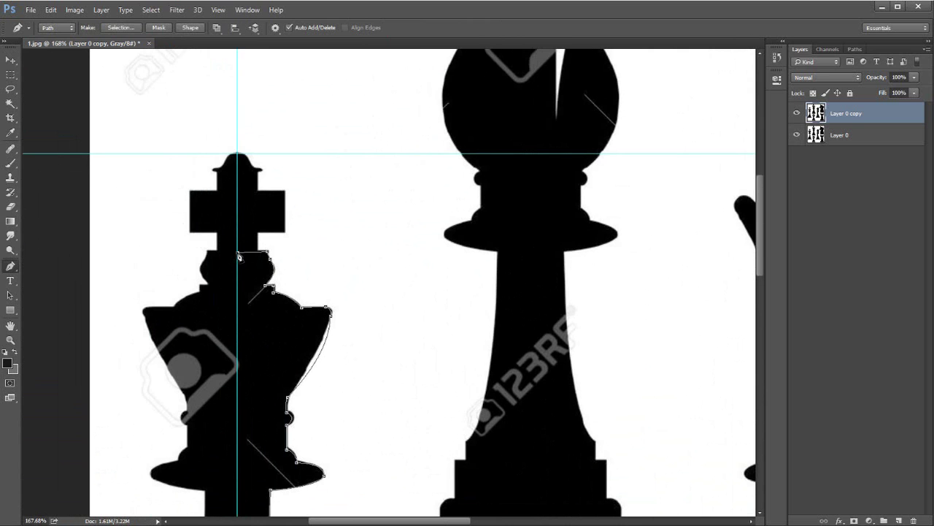
scroll(308, 392, down, 10)
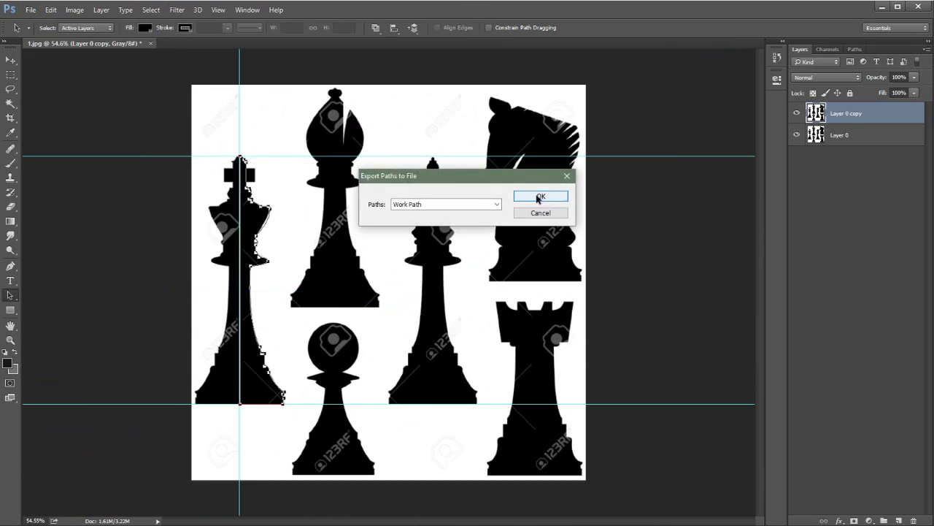
click(538, 195)
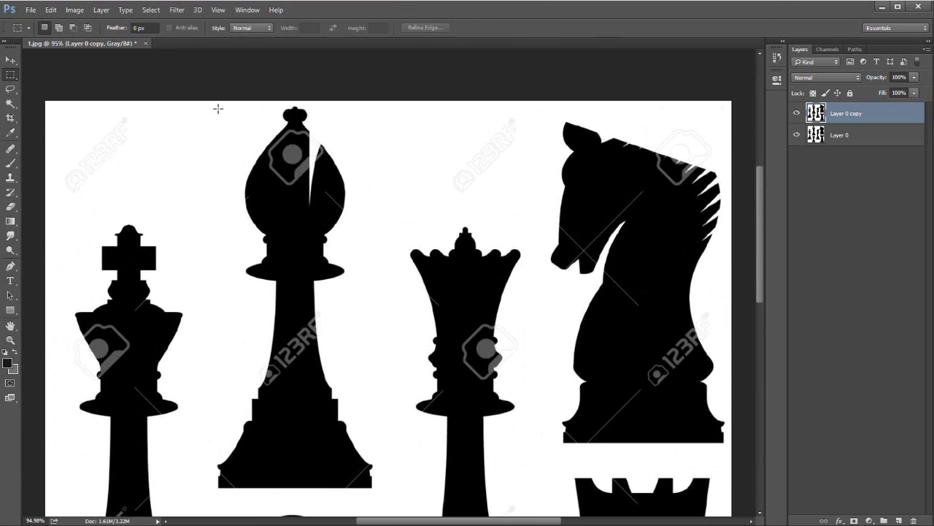
Step: Frame the bishop with a fitted transform box, place guides through its centre, top and base, and clear the selection
drag(218, 108, 370, 460)
key(z)
key(ctrl+t)
drag(318, 482, 318, 481)
key(ctrl+r)
drag(26, 290, 306, 290)
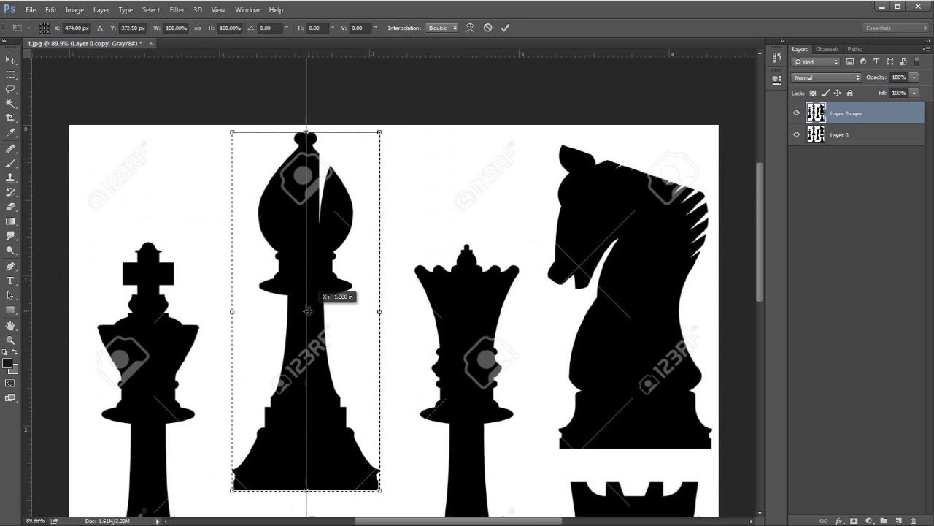
drag(328, 54, 329, 132)
drag(381, 54, 381, 491)
key(Return)
key(ctrl+d)
Step: Trace the bishop's left half with the Pen tool from the base centre along the base and up the body to the collar
key(p)
click(337, 430)
click(248, 430)
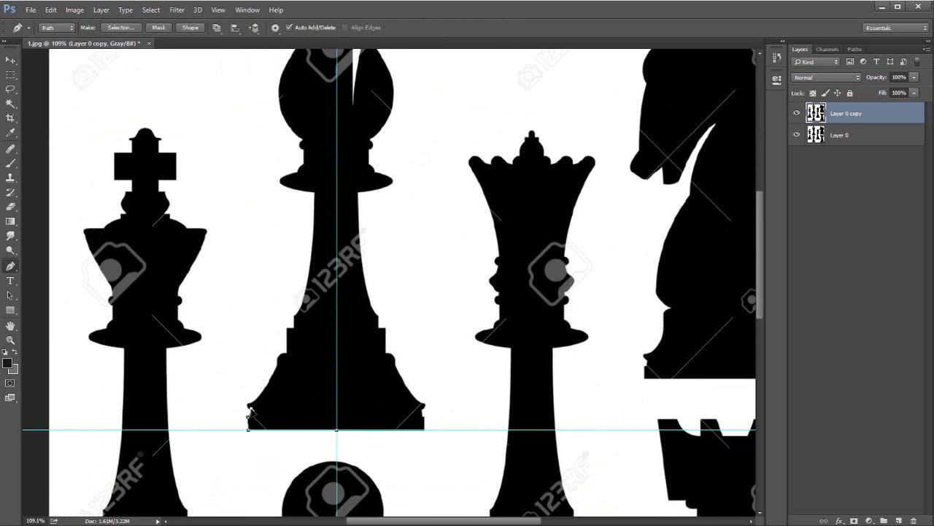
drag(309, 295, 293, 414)
click(292, 311)
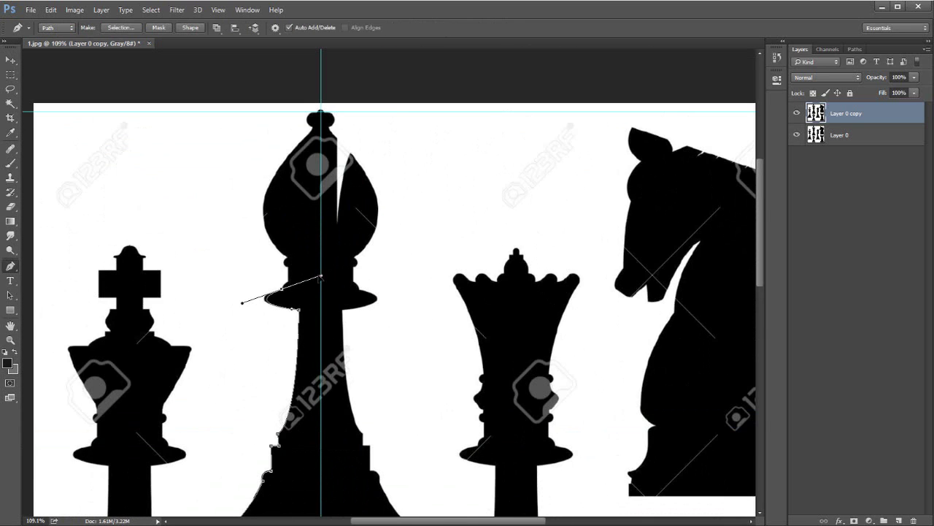
Step: Continue the path around the bishop's collar and head to the top guide and close it at the base centre anchor
drag(287, 259, 298, 253)
alt+click(288, 258)
drag(287, 250, 284, 345)
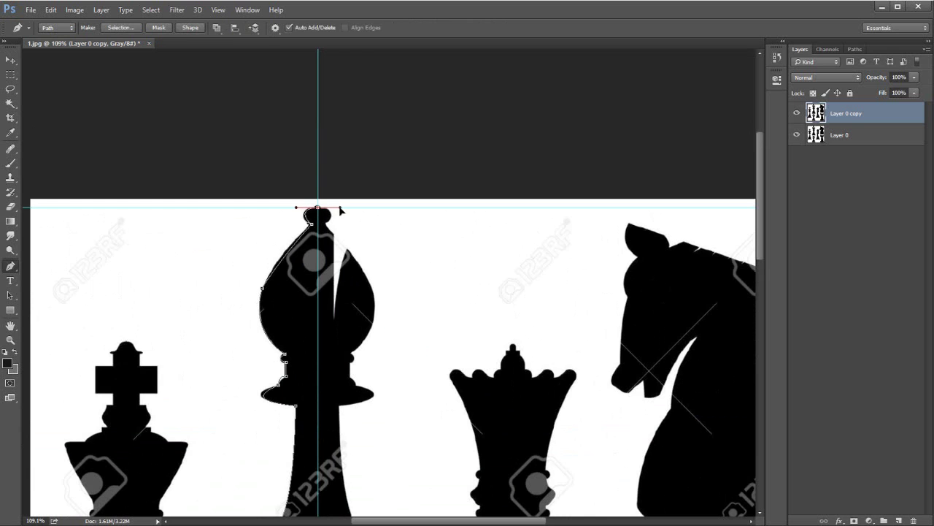
drag(351, 311, 335, 222)
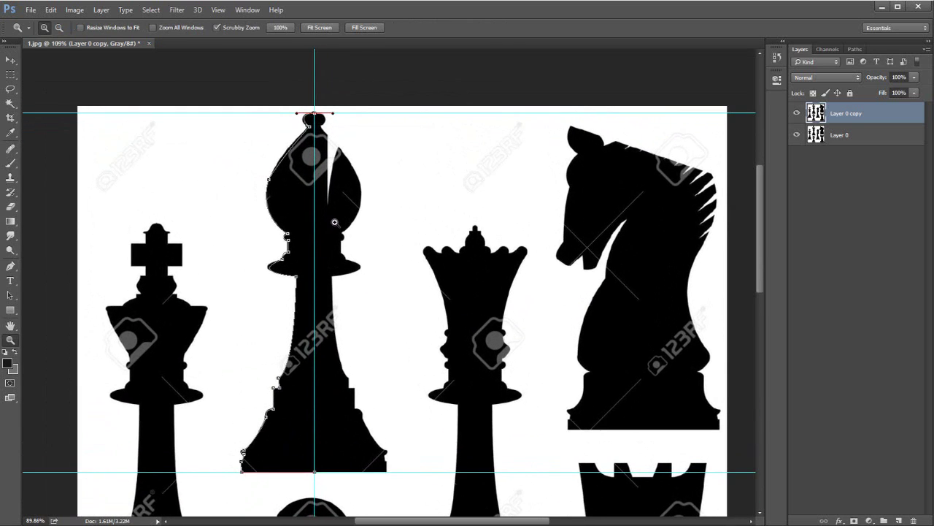
drag(356, 281, 351, 270)
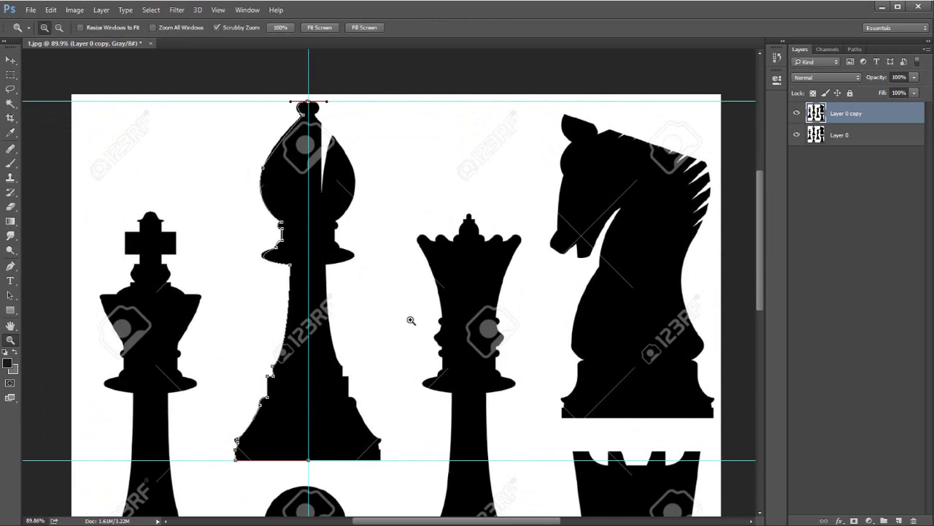
key(p)
click(311, 460)
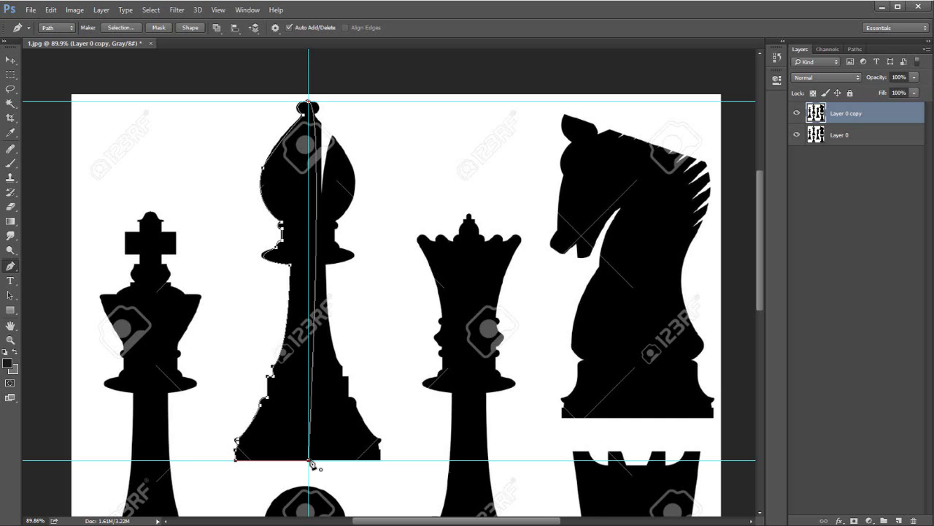
Step: Export the half-bishop work path to an Illustrator file
key(a)
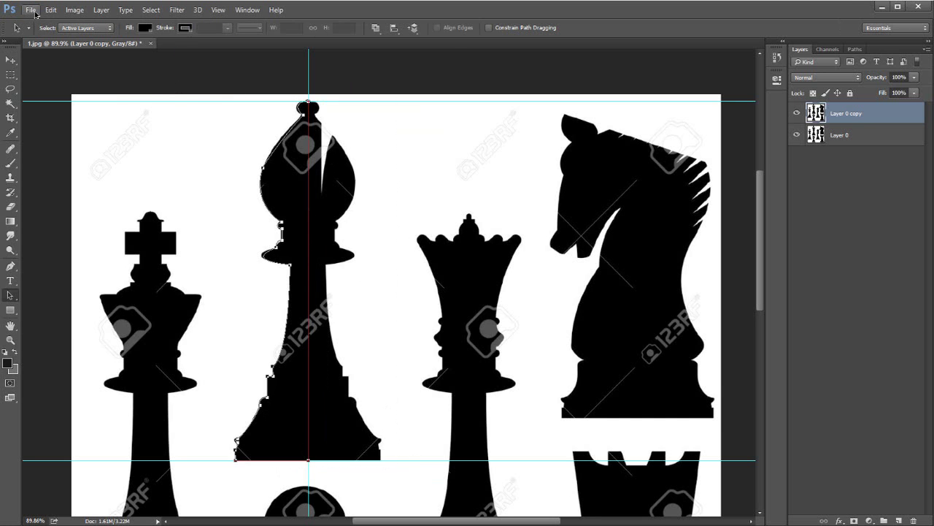
click(35, 12)
click(252, 260)
click(376, 275)
Step: Remove the bishop's centre and top guides from the image
key(v)
drag(309, 365, 11, 365)
drag(398, 101, 398, 1)
Step: Select the queen with a rectangular marquee and fit the transform box to the top and left edges of the silhouette
key(z)
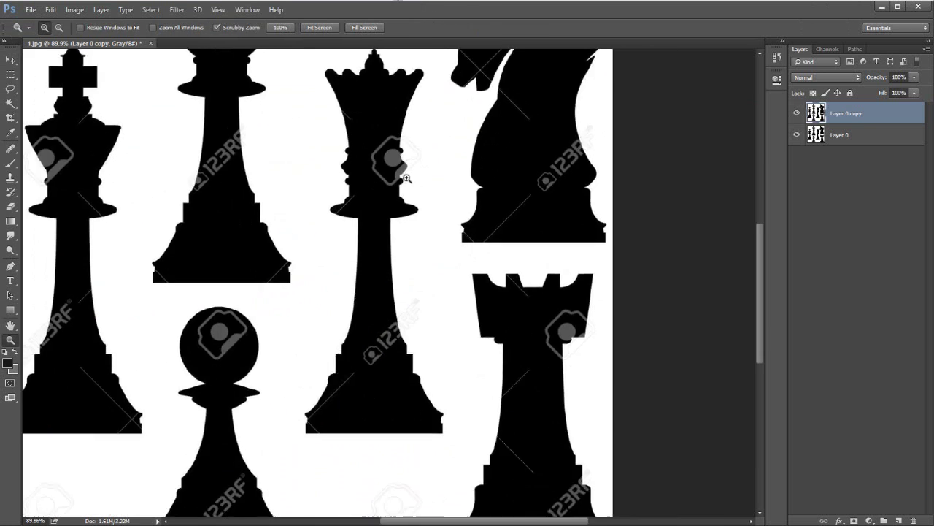
drag(444, 255, 430, 324)
key(m)
mouse_move(402, 292)
mouse_down()
mouse_move(454, 273)
mouse_move(436, 300)
mouse_up()
drag(317, 121, 448, 498)
alt+scroll(443, 496, up, 2)
key(ctrl+t)
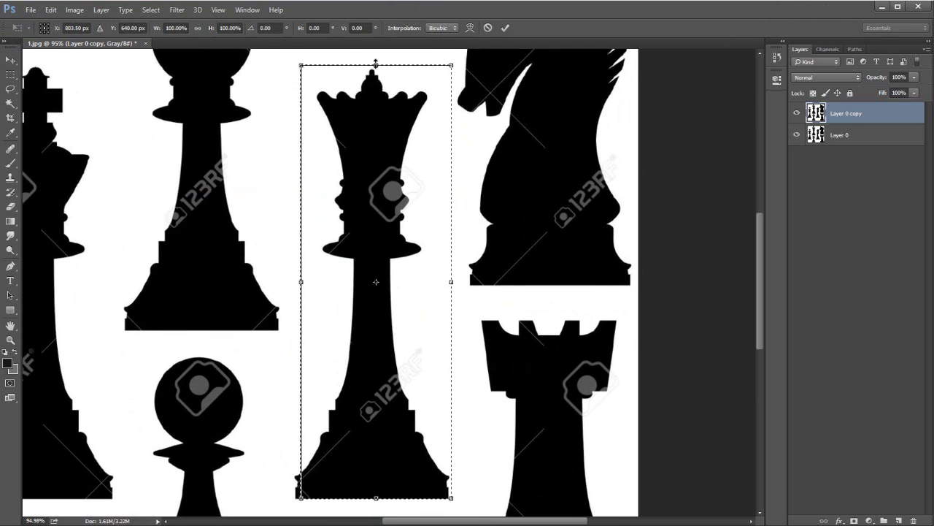
drag(376, 65, 376, 69)
drag(300, 402, 293, 402)
key(Return)
Step: Place guides through the queen's centre and along its base, hide the rulers and clear the selection
key(z)
key(ctrl+t)
key(ctrl+r)
drag(27, 343, 484, 352)
drag(518, 54, 521, 509)
key(Return)
key(ctrl+r)
drag(492, 451, 436, 383)
key(ctrl+d)
Step: Trace the queen's left outline with the Pen tool from the base centre up the stem, around the collar and onto the neck mouldings
key(p)
click(467, 435)
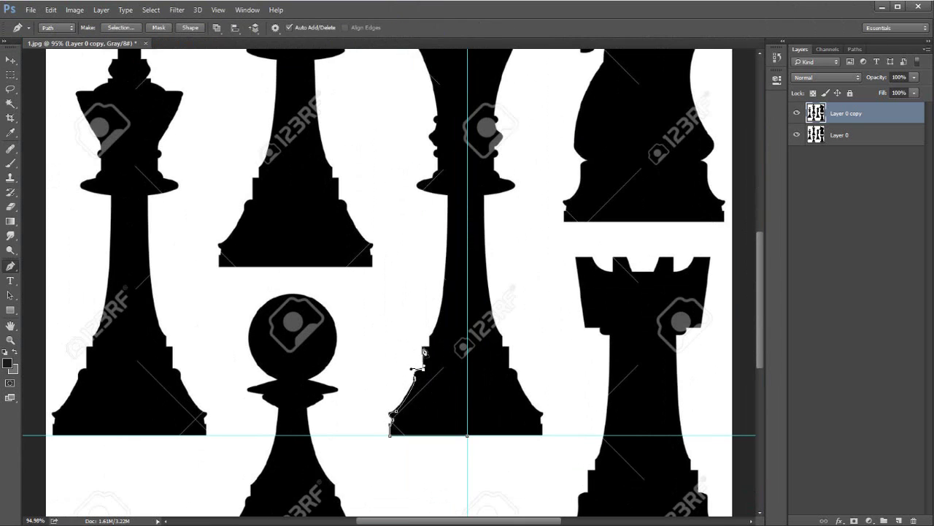
drag(439, 170, 443, 156)
key(z)
drag(455, 267, 503, 291)
key(p)
click(472, 311)
click(472, 285)
drag(461, 274, 461, 267)
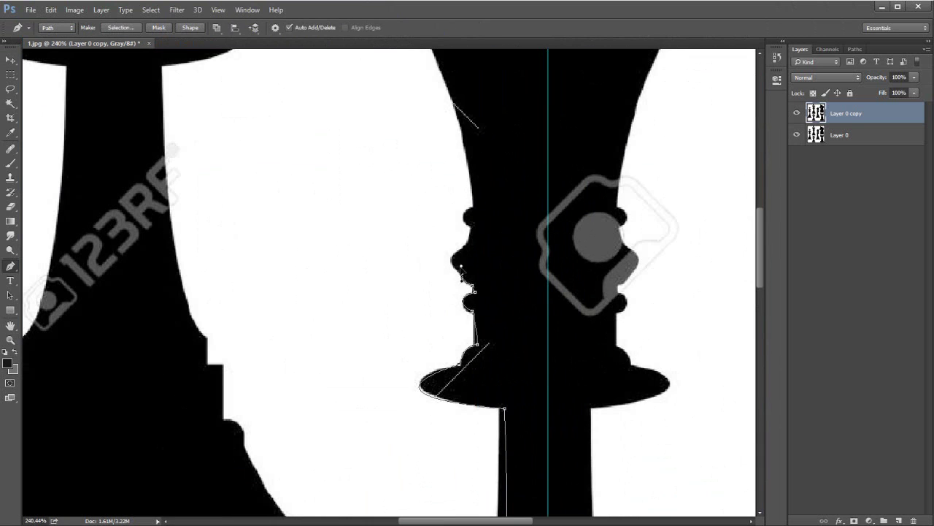
Step: Continue the queen's path over the upper neck moulding, up the flared body and around the crown's outermost left lobe
click(471, 226)
drag(475, 207, 501, 203)
key(z)
drag(505, 202, 463, 205)
key(z)
drag(464, 115, 521, 104)
drag(497, 134, 532, 169)
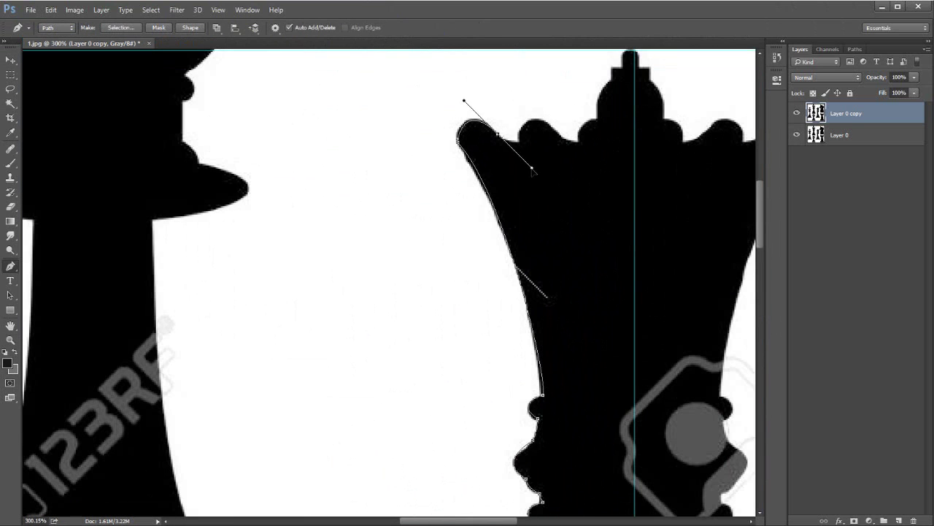
Step: Trace the rest of the crown up to the centre guide and close the half-queen path at the base centre
drag(614, 76, 413, 226)
drag(432, 199, 400, 205)
key(z)
key(p)
click(417, 419)
Step: Export the half-queen work path to an Illustrator file
key(a)
click(30, 10)
click(219, 296)
click(546, 189)
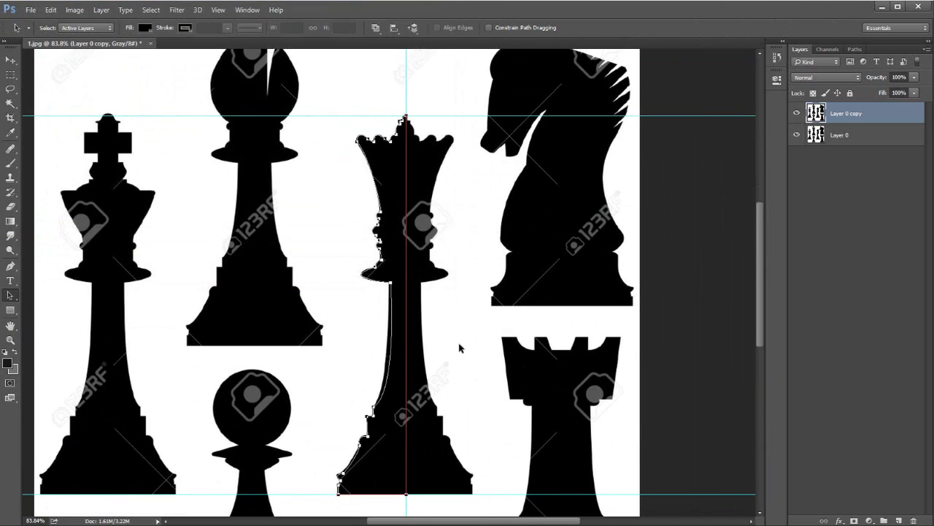
Step: Delete the queen's path and remove the old guide along its base
key(Delete)
drag(552, 364, 395, 153)
key(z)
drag(395, 153, 411, 152)
key(v)
drag(307, 331, 300, 524)
Step: Select the rook with a rectangular marquee, fit the selection to its silhouette and start a free transform to show its centre
key(m)
mouse_move(306, 105)
mouse_down()
mouse_move(329, 206)
mouse_move(512, 482)
mouse_up()
click(151, 10)
click(196, 196)
drag(307, 340, 308, 340)
key(Return)
key(ctrl+t)
Step: Place guides through the rook's centre and along its top and base, and leave the transform
key(ctrl+r)
drag(27, 356, 419, 303)
drag(452, 53, 460, 123)
drag(467, 61, 467, 492)
key(Escape)
Step: Trace the rook's left outline with the Pen tool from the base centre up over the foot and the stepped mouldings
key(z)
drag(403, 183, 420, 184)
key(p)
click(403, 454)
click(278, 454)
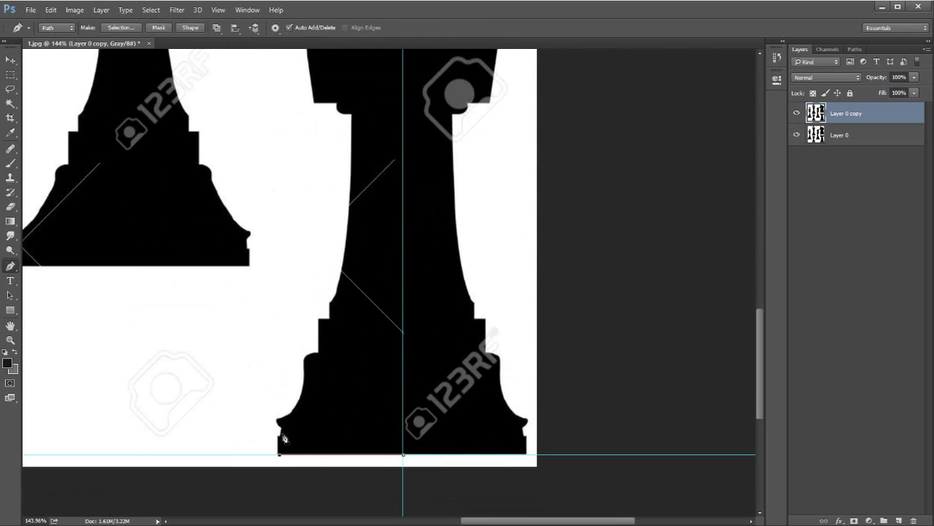
alt+click(317, 354)
click(319, 319)
click(329, 319)
click(329, 304)
Step: Trace the rook's shaft, collar and battlements up to the centre guide and close the half-rook path
drag(343, 235, 332, 91)
alt+click(350, 249)
drag(338, 240, 344, 233)
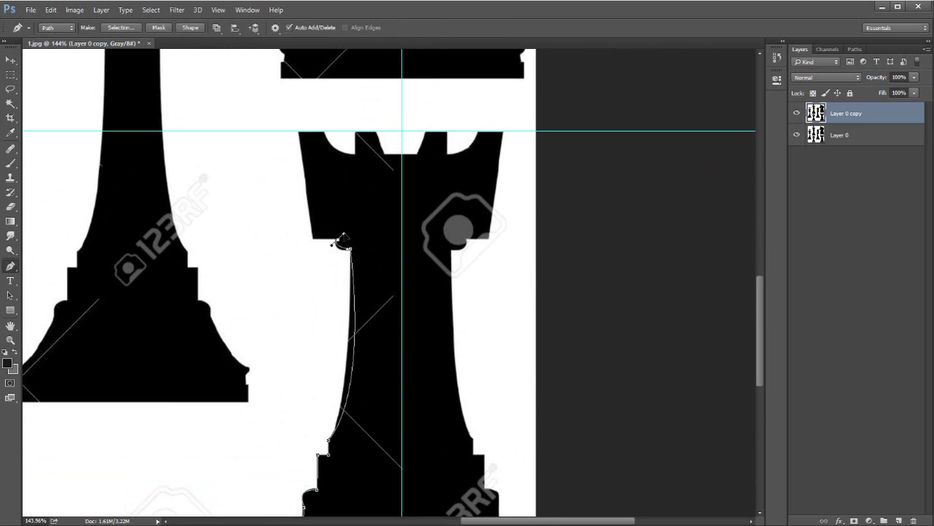
scroll(318, 244, up, 2)
click(316, 233)
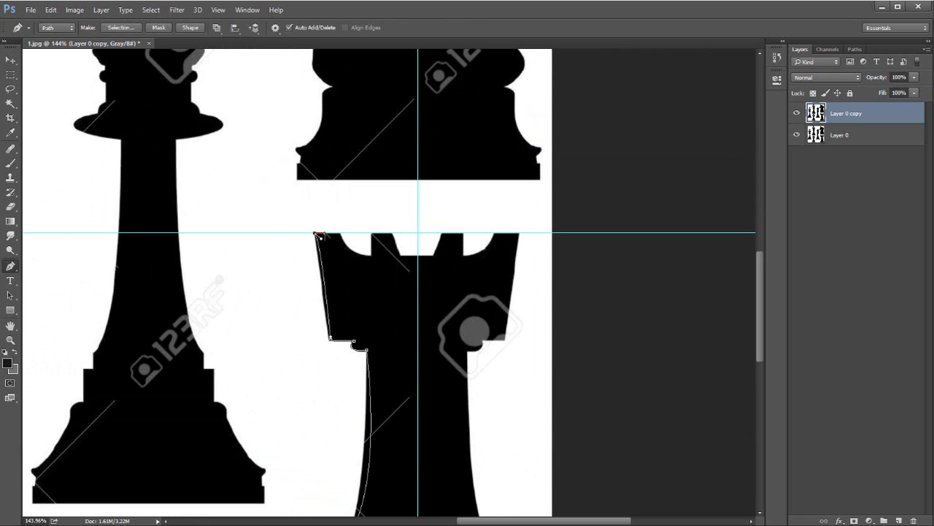
click(400, 256)
click(417, 256)
click(332, 428)
Step: Select the half-rook path and export it to an Illustrator file
key(a)
drag(303, 175, 439, 366)
click(31, 10)
mouse_move(43, 169)
click(261, 297)
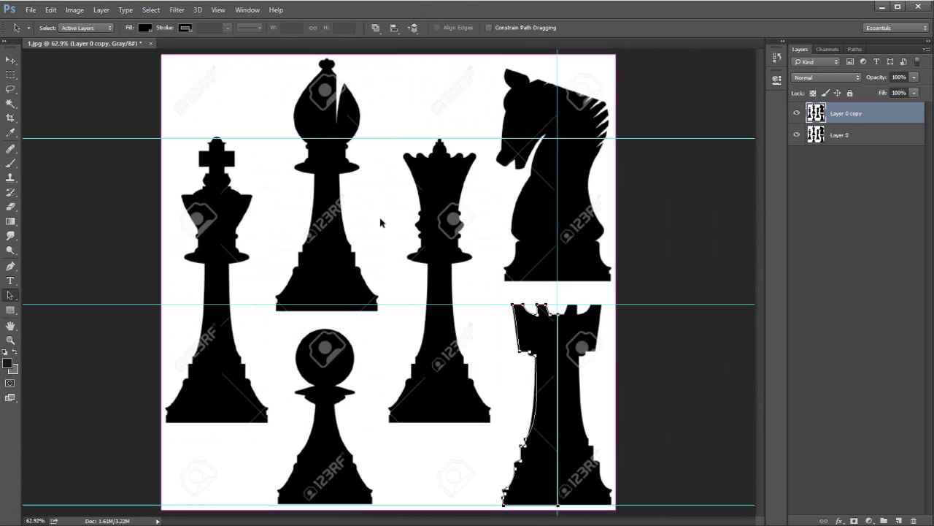
Step: Switch to Cinema 4D and open 1.ai from the Desktop with an import scale of 1 centimetre and connected splines
click(171, 1)
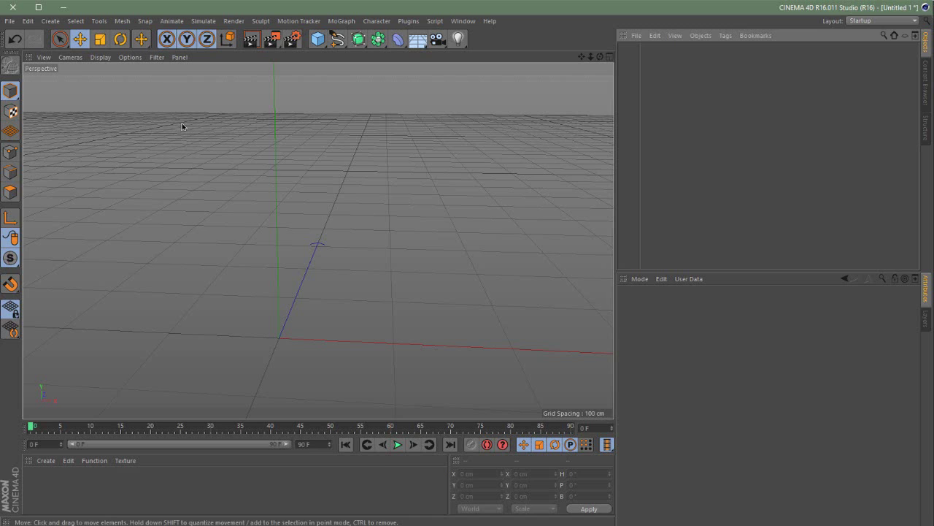
click(12, 21)
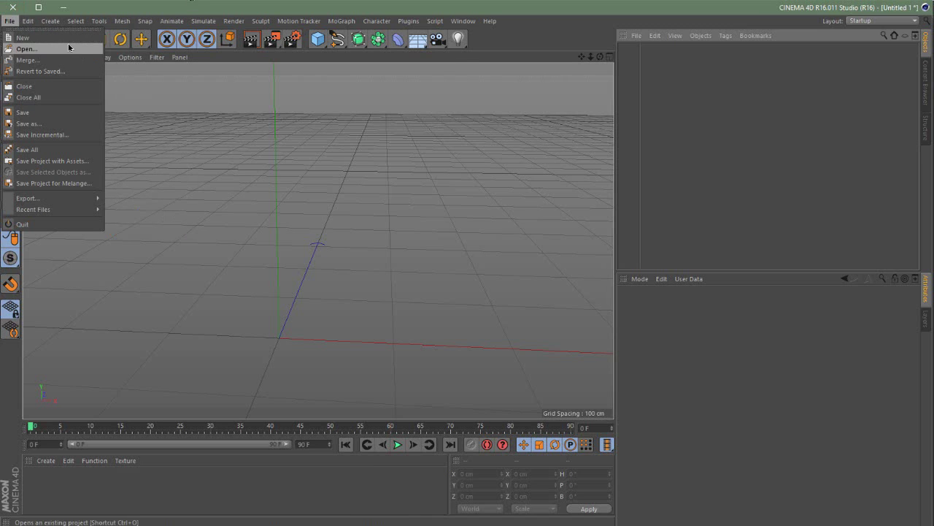
click(26, 49)
click(248, 129)
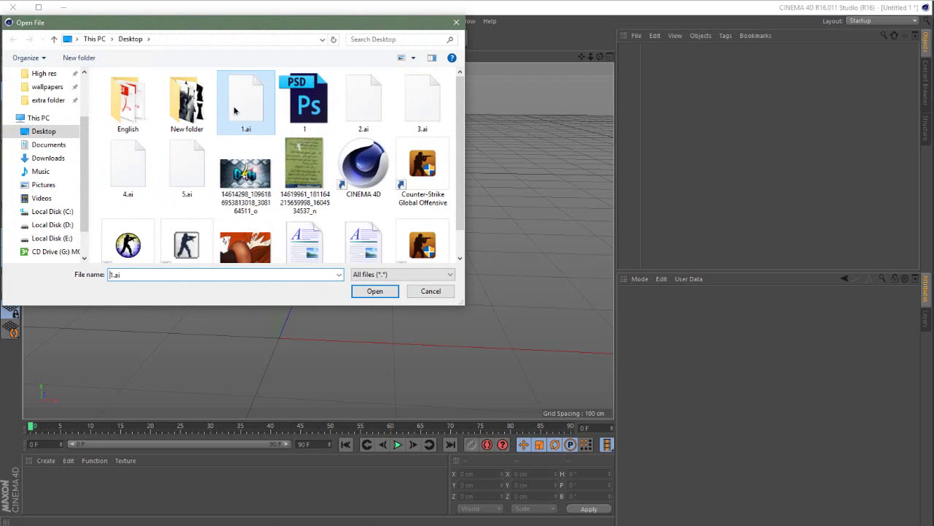
key(Return)
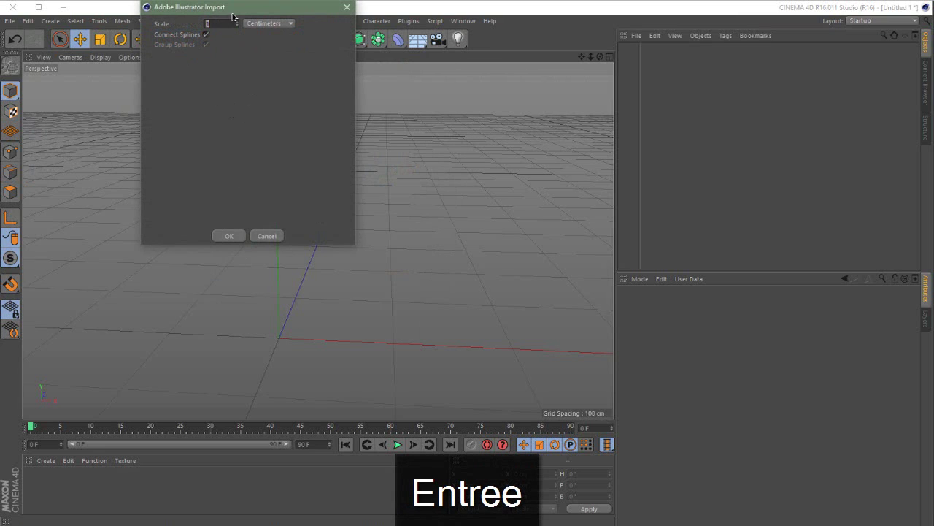
click(329, 373)
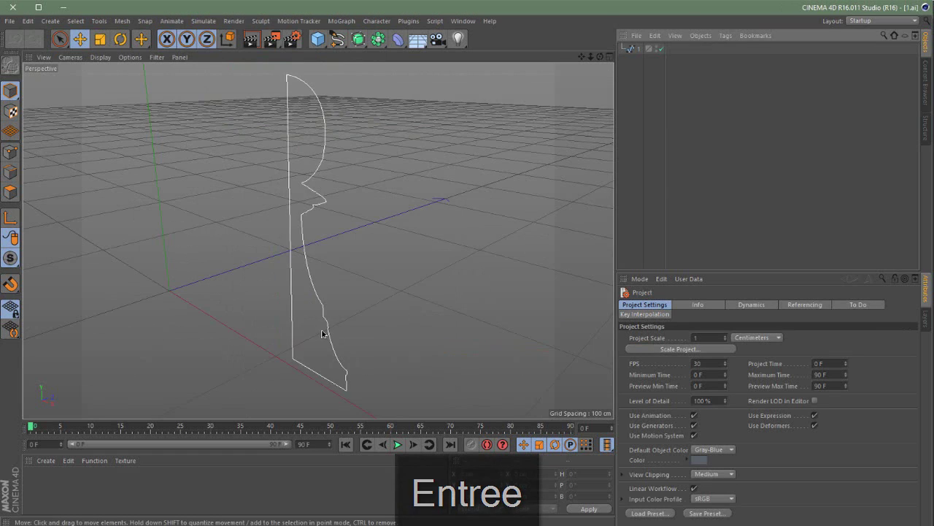
Step: Examine the imported pawn spline by orbiting it and cycling through the perspective, four-view and single orthographic layouts
alt+drag(323, 332, 420, 313)
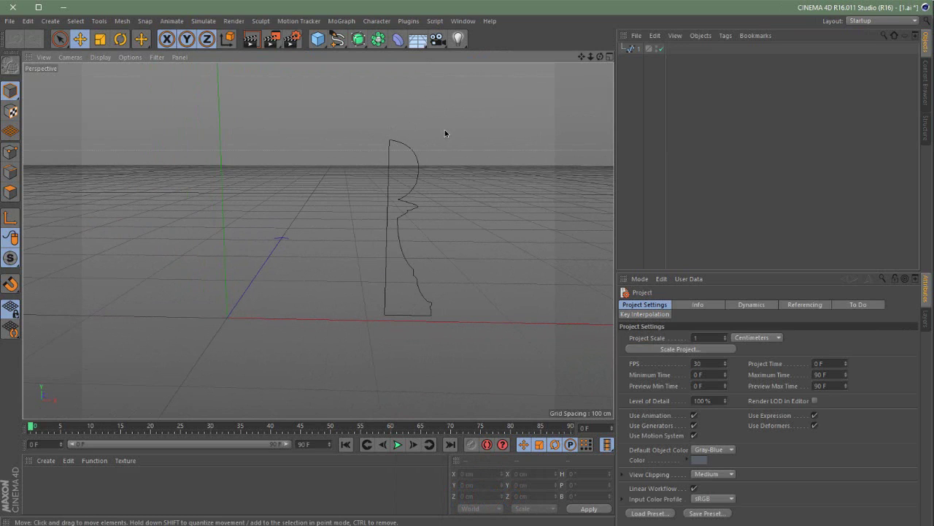
middle_click(311, 146)
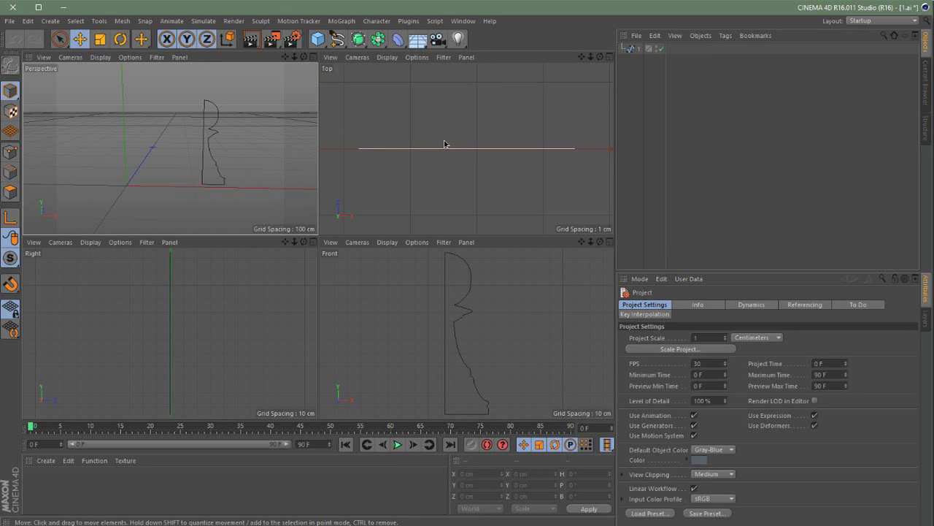
key(F1)
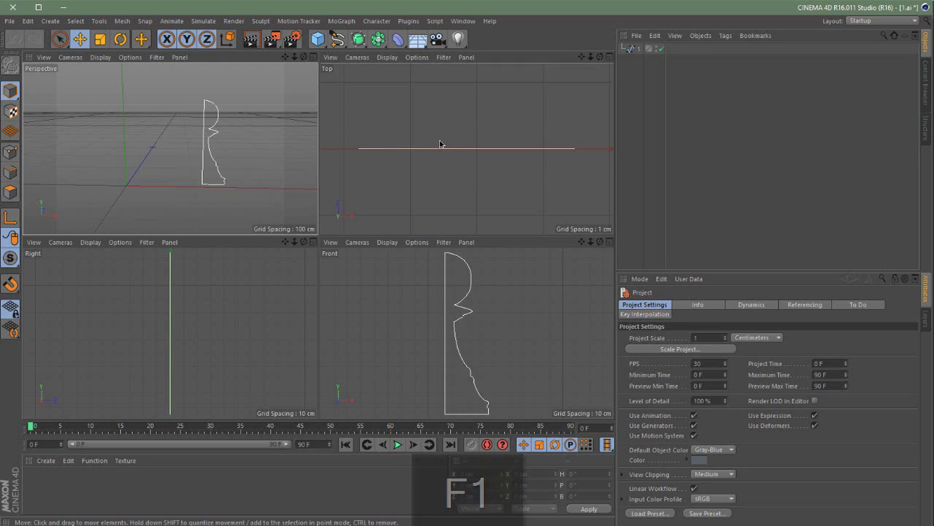
key(F2)
key(F3)
key(F4)
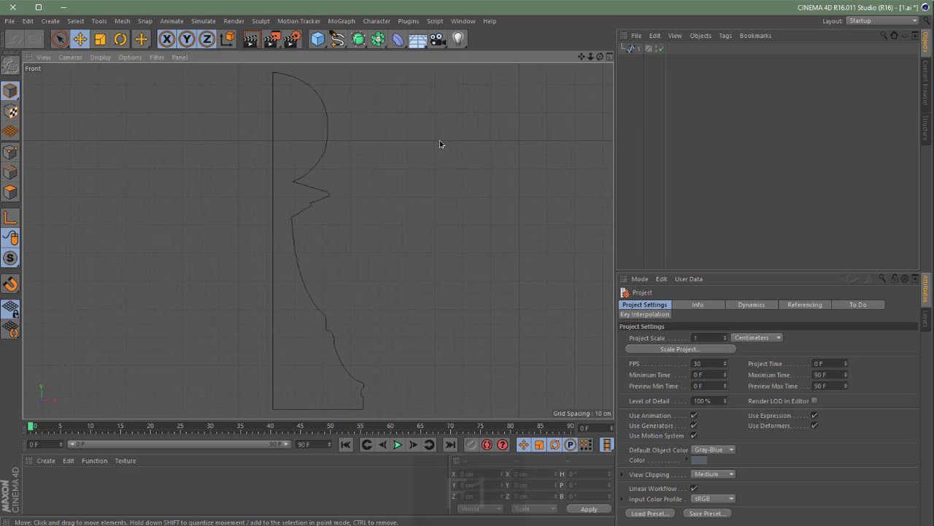
key(F1)
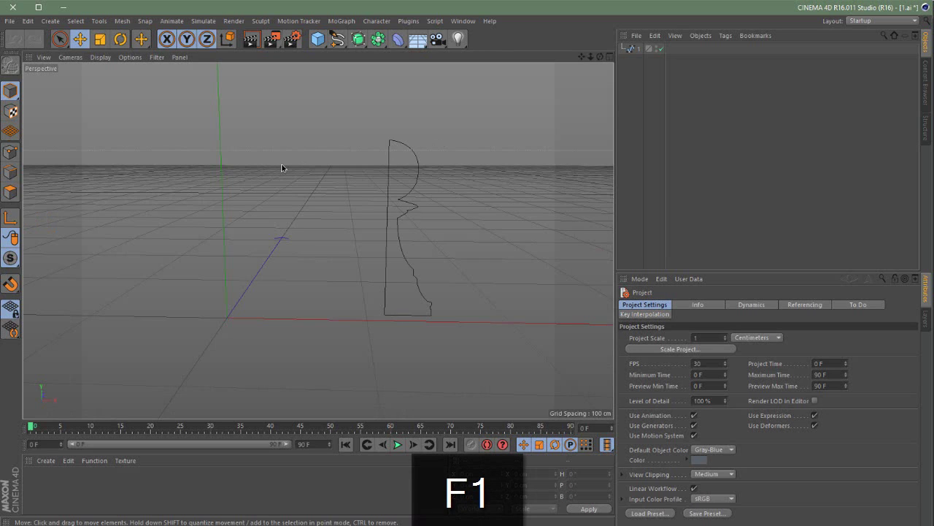
middle_click(282, 168)
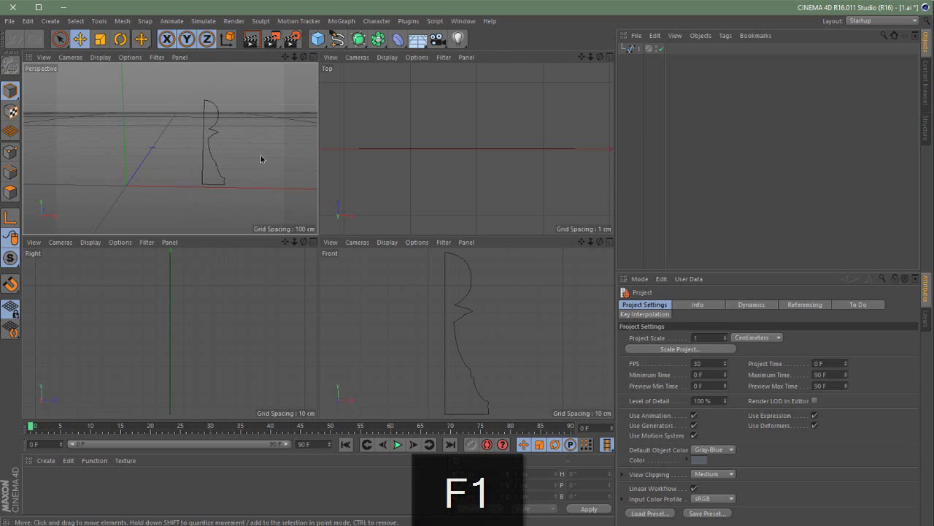
click(314, 57)
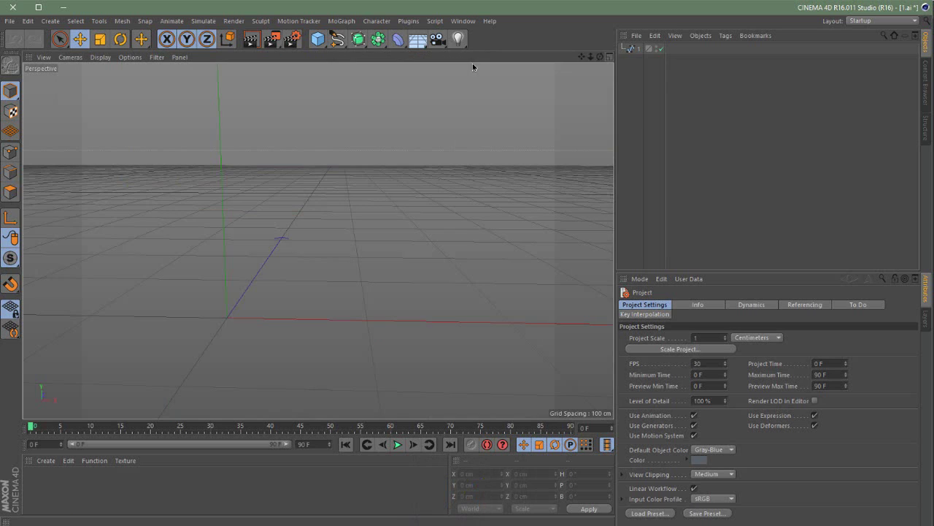
click(610, 57)
click(314, 57)
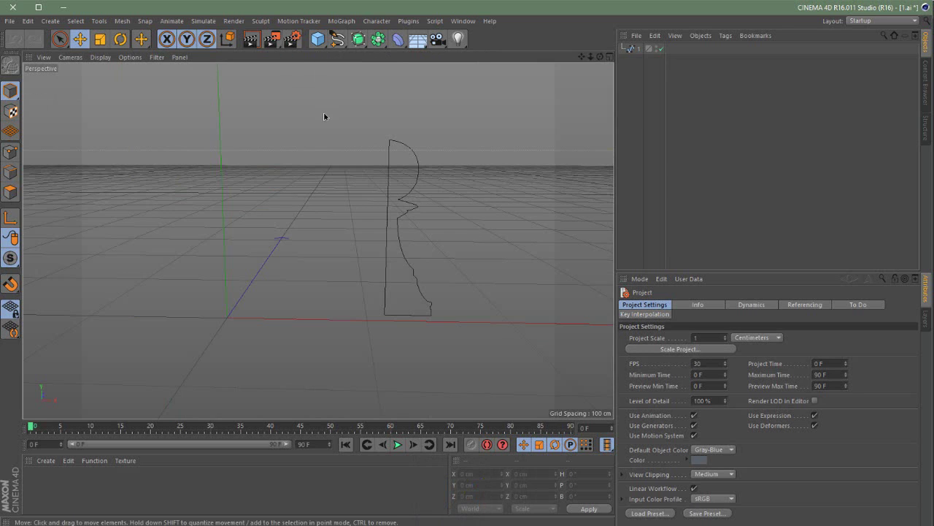
Step: Select the pawn spline in the Front view, enable axis modification and move its axis along X to the straight inner edge
middle_click(324, 117)
middle_click(388, 273)
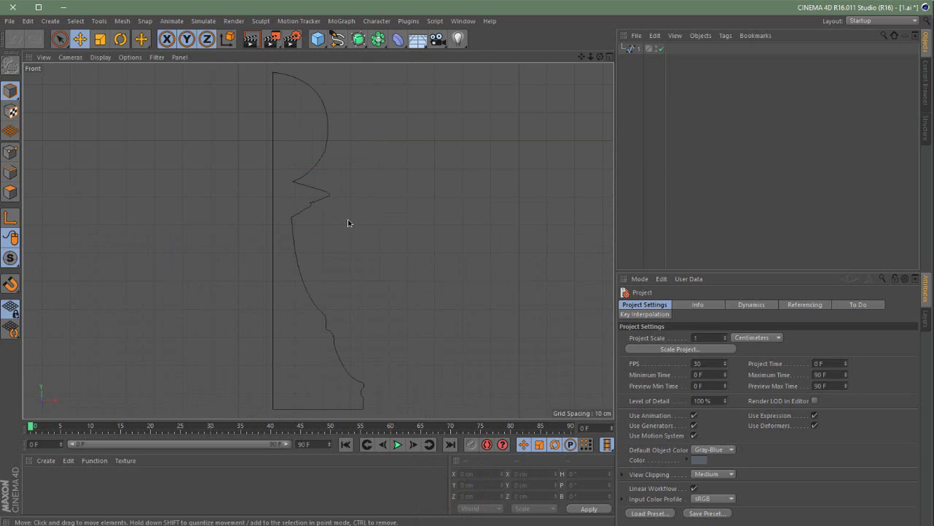
scroll(335, 267, down, 5)
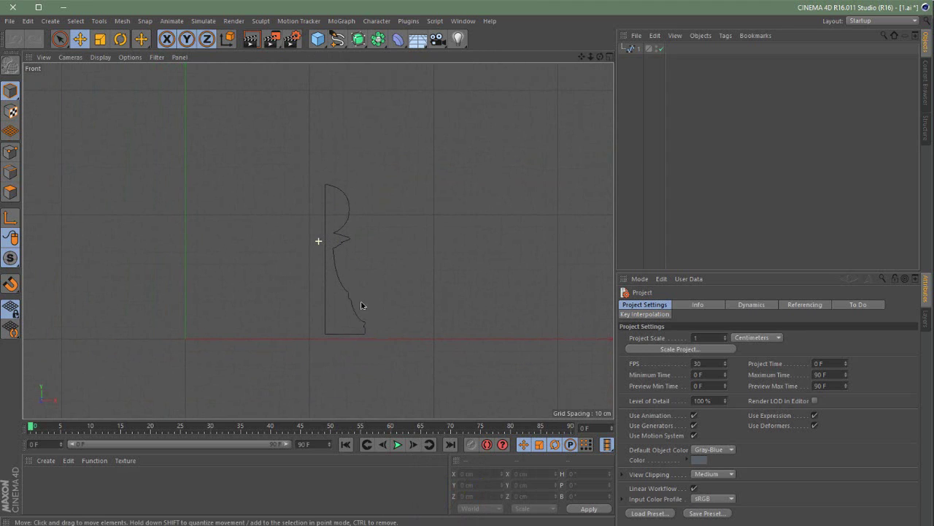
click(626, 59)
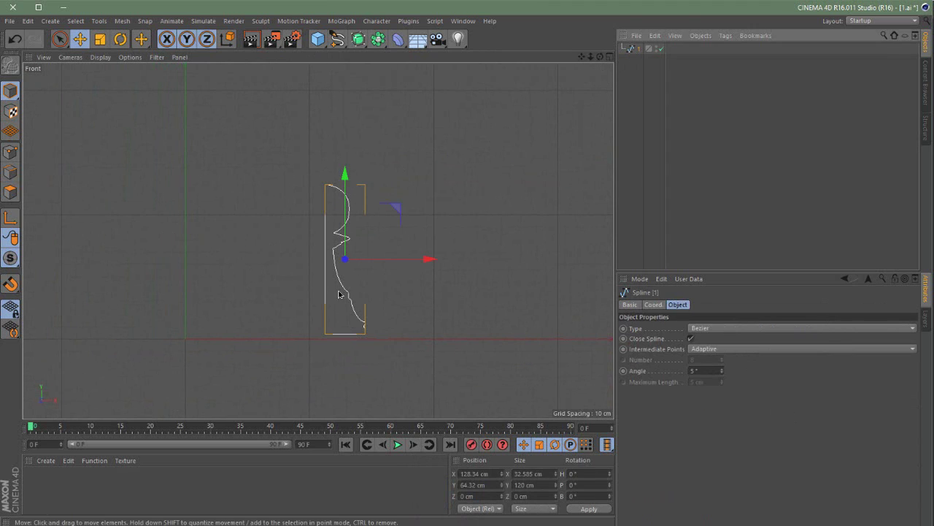
scroll(346, 280, up, 3)
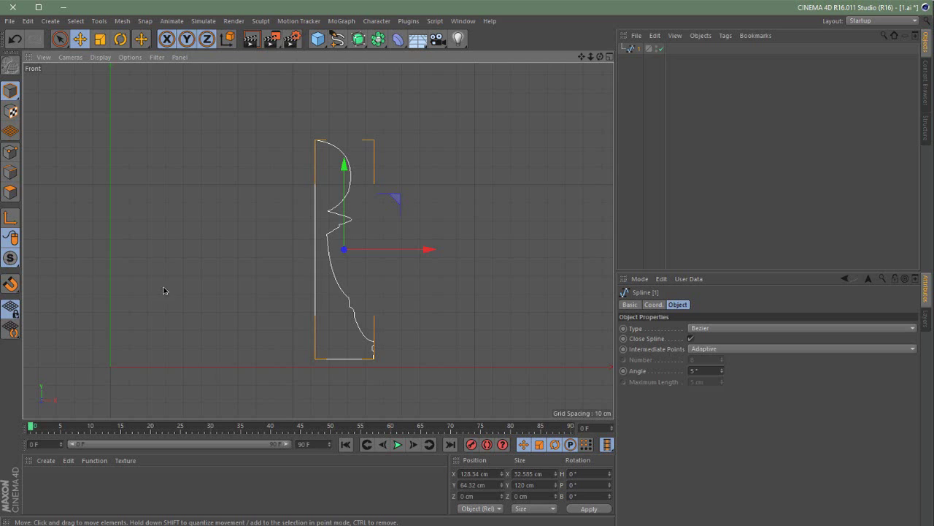
alt+middle_drag(116, 254, 256, 250)
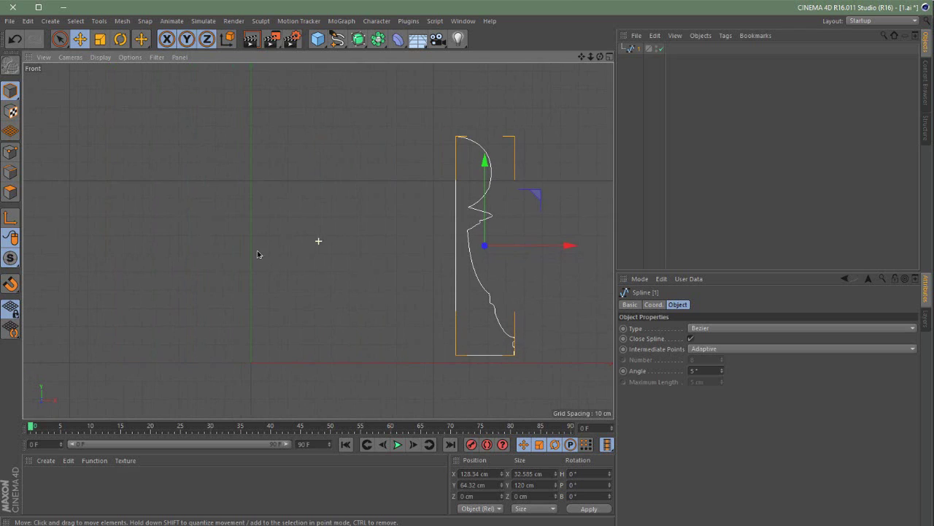
click(11, 219)
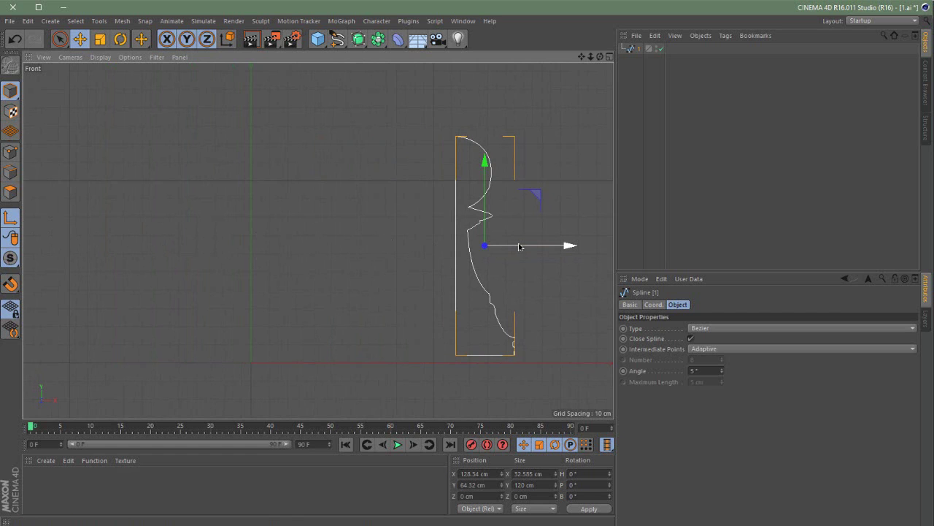
drag(519, 247, 492, 247)
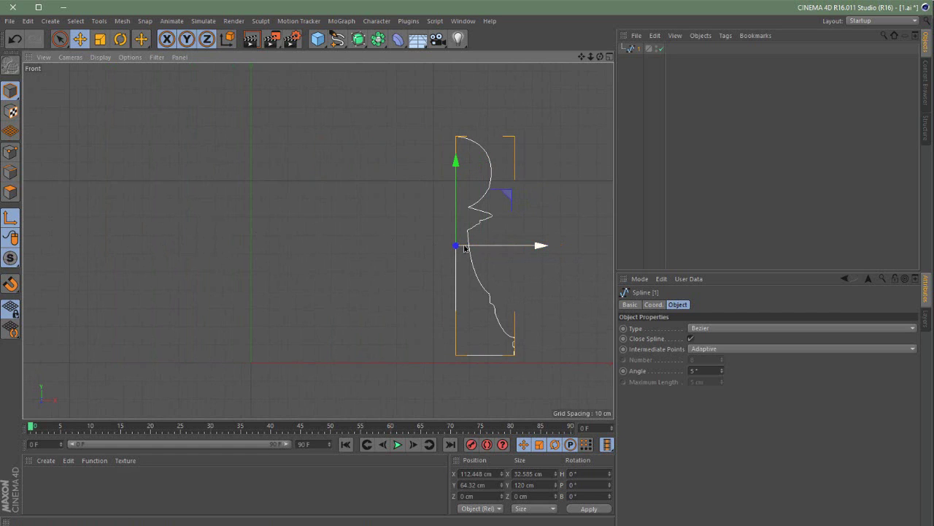
Step: Fine-tune the spline's axis by about 0.25 cm along X so it sits exactly on the straight edge
scroll(464, 248, up, 10)
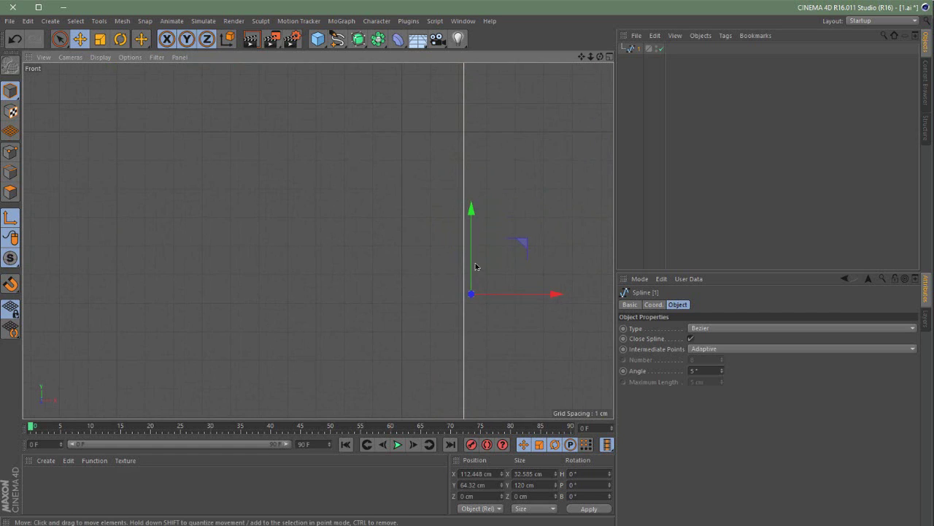
scroll(480, 263, up, 10)
alt+middle_drag(373, 259, 452, 279)
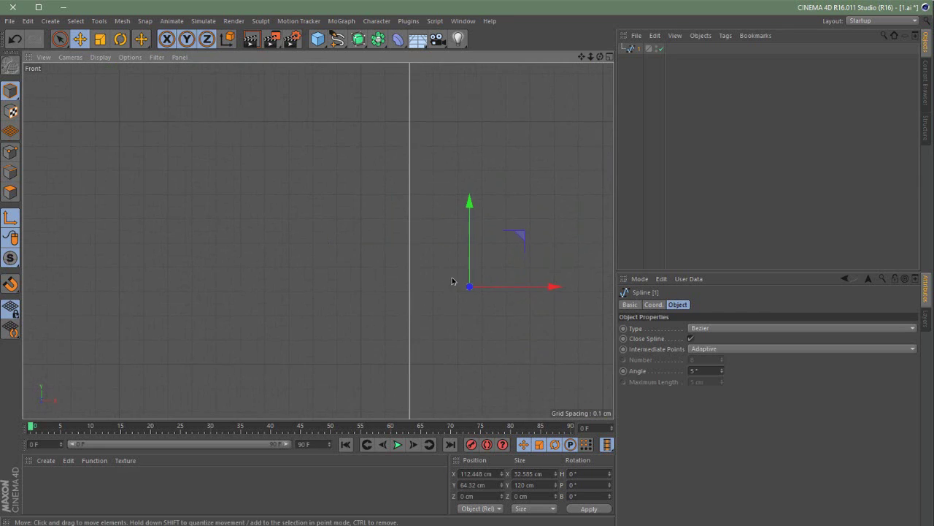
scroll(453, 279, up, 3)
drag(521, 293, 429, 295)
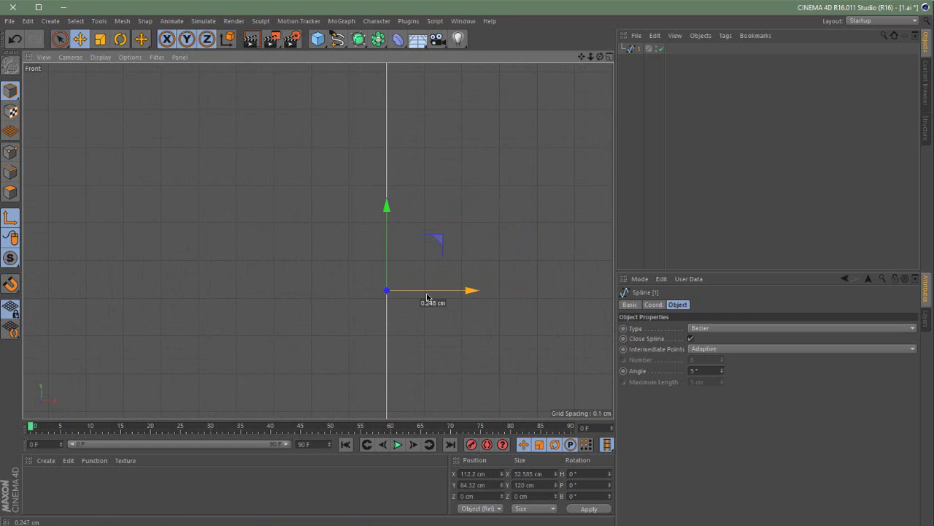
scroll(393, 292, up, 10)
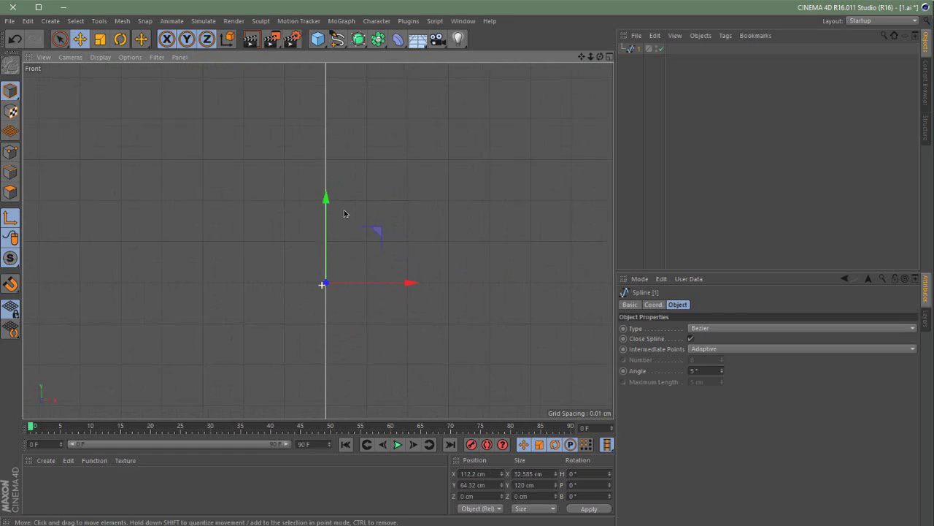
Step: Turn off axis modification and set the pawn spline's X and Y positions to 0 cm
scroll(411, 192, down, 20)
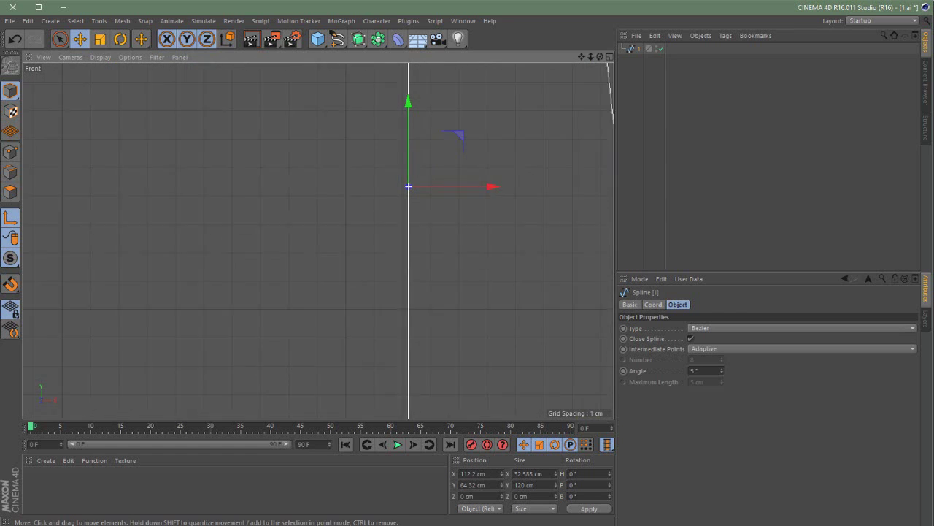
scroll(408, 187, down, 15)
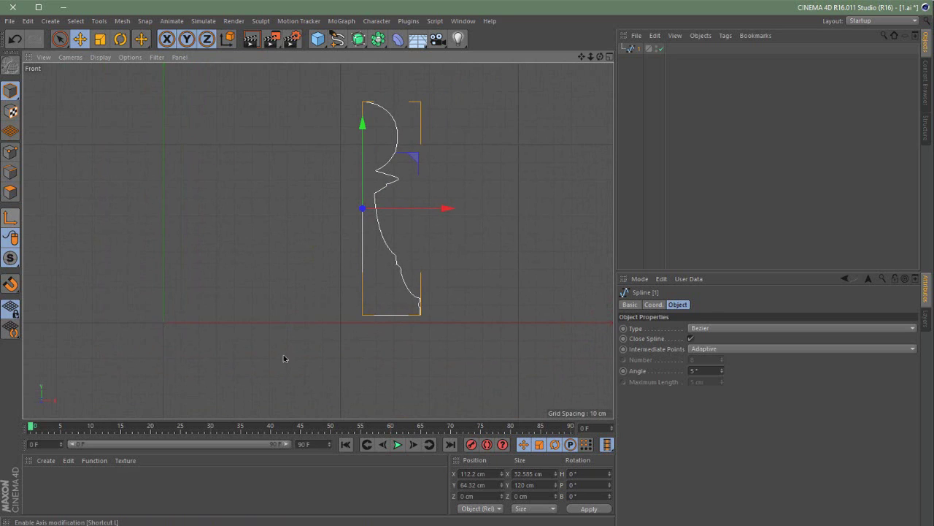
click(471, 484)
text(0)
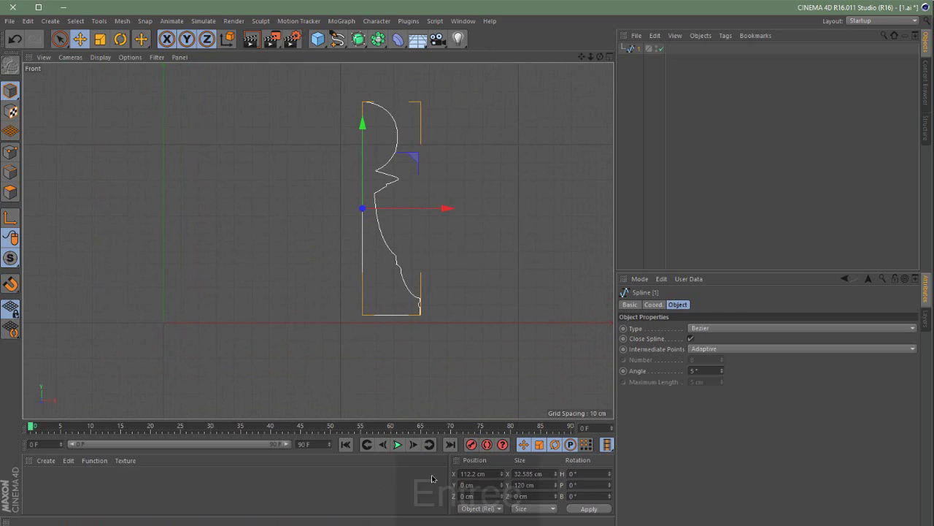
key(Return)
drag(487, 473, 308, 445)
text(0)
key(Return)
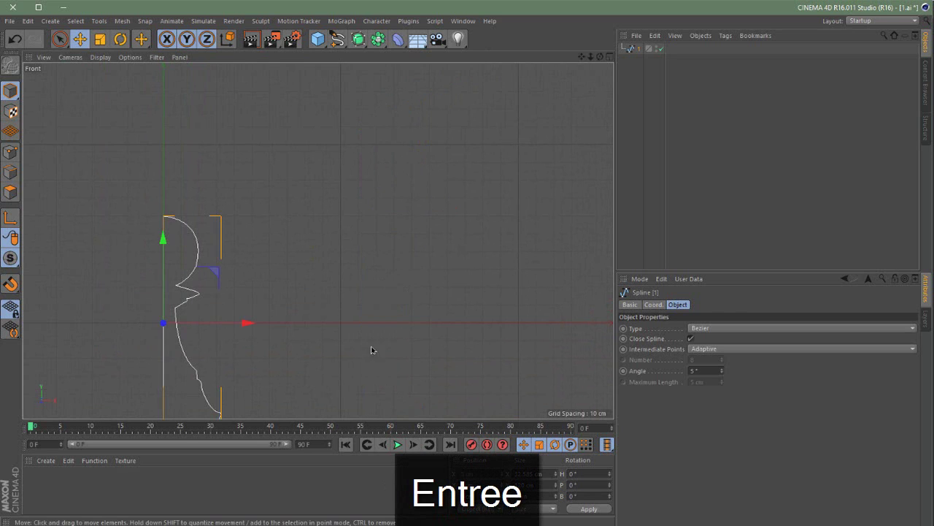
Step: Raise the pawn spline along Y to about 60.4 cm so its base rests on the horizontal world axis
scroll(250, 275, down, 3)
drag(195, 221, 196, 152)
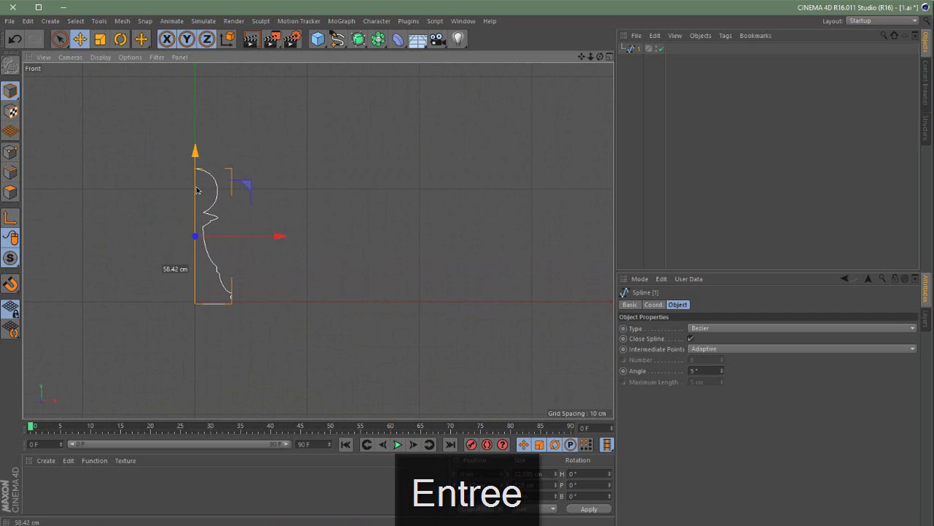
alt+middle_drag(222, 283, 310, 318)
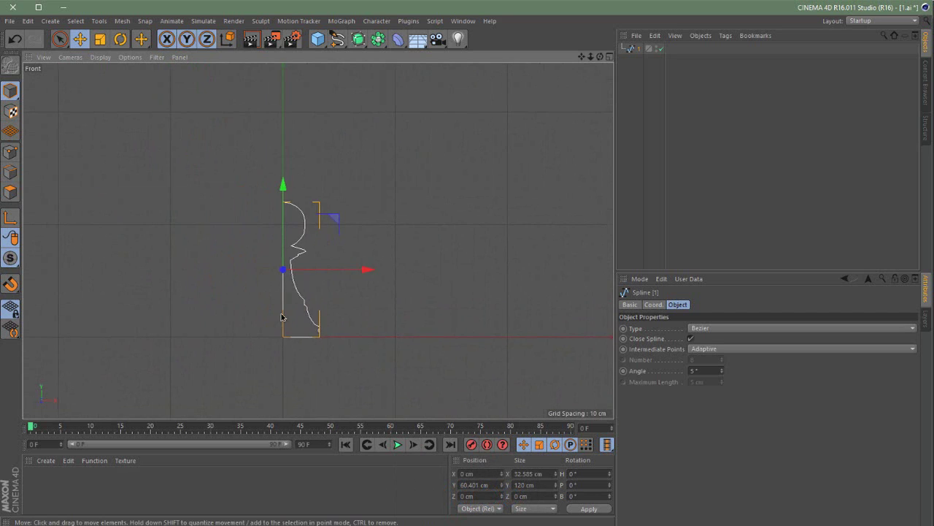
scroll(282, 317, up, 3)
alt+middle_drag(302, 271, 305, 285)
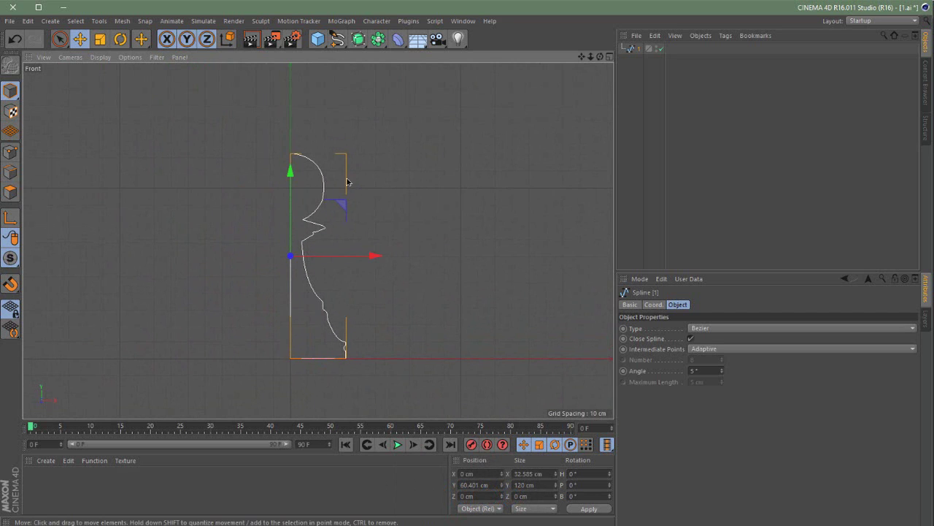
Step: Add a Lathe in the Perspective view, nest the pawn spline inside it and inspect the resulting pawn
key(F1)
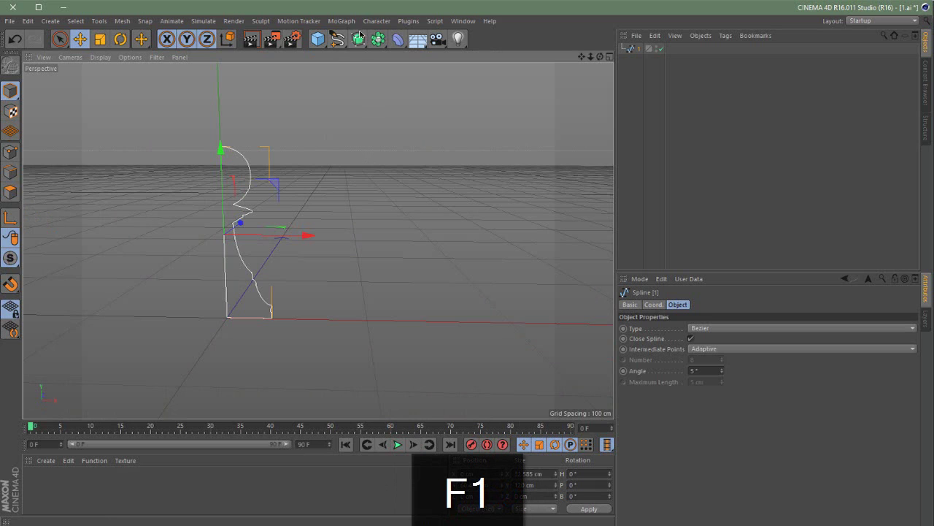
drag(360, 34, 410, 78)
drag(634, 64, 643, 53)
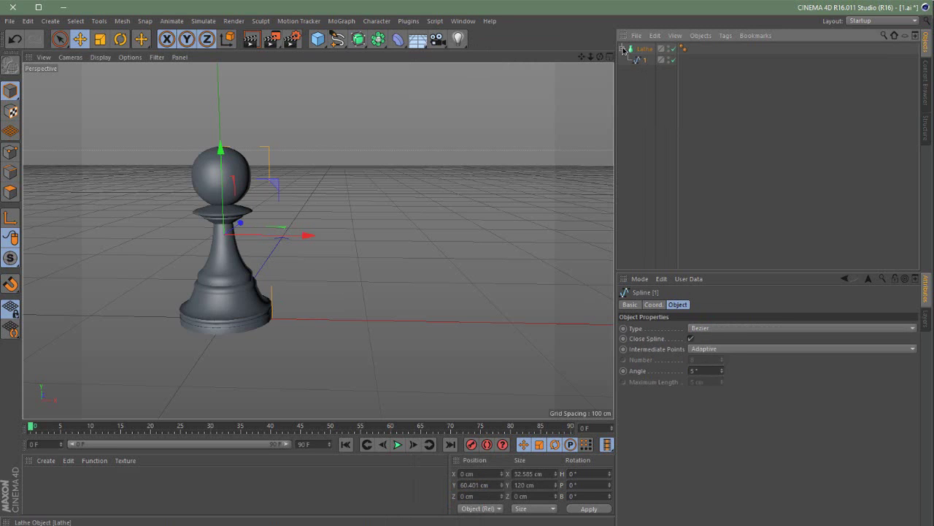
click(639, 50)
alt+middle_drag(268, 272, 350, 262)
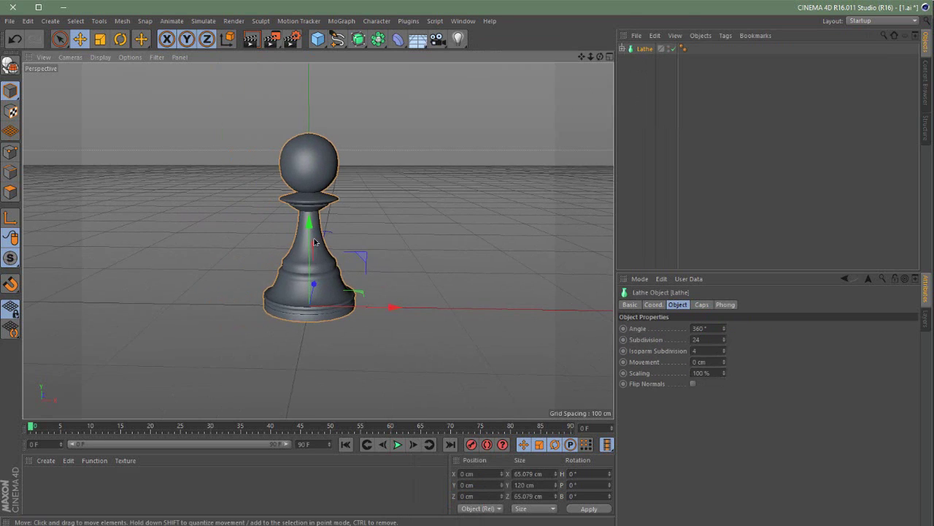
scroll(309, 230, up, 4)
alt+drag(307, 226, 353, 206)
scroll(322, 224, down, 3)
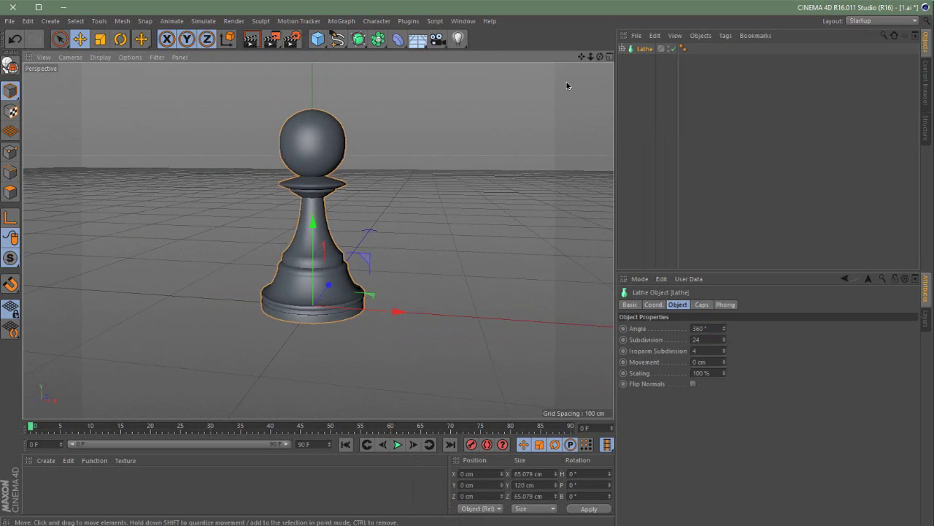
Step: Hide the pawn's Lathe object in the editor view
click(9, 21)
click(675, 53)
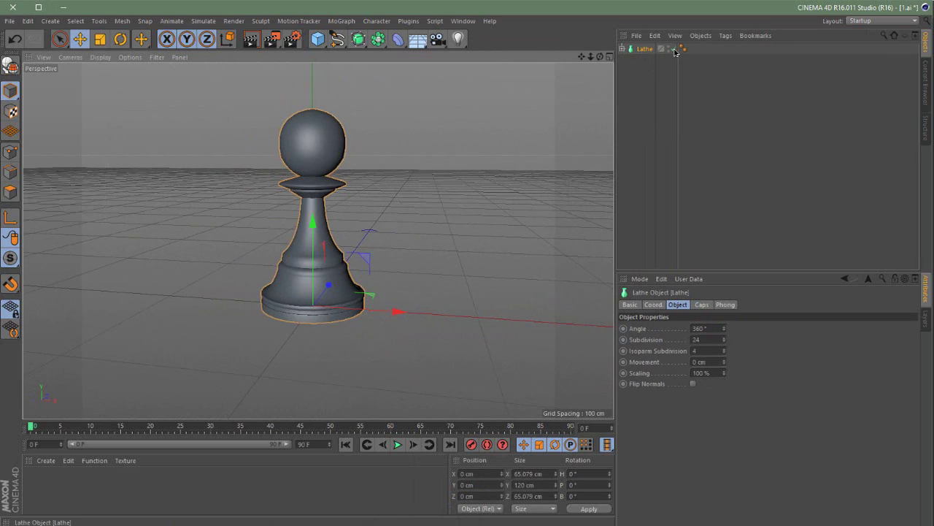
click(665, 54)
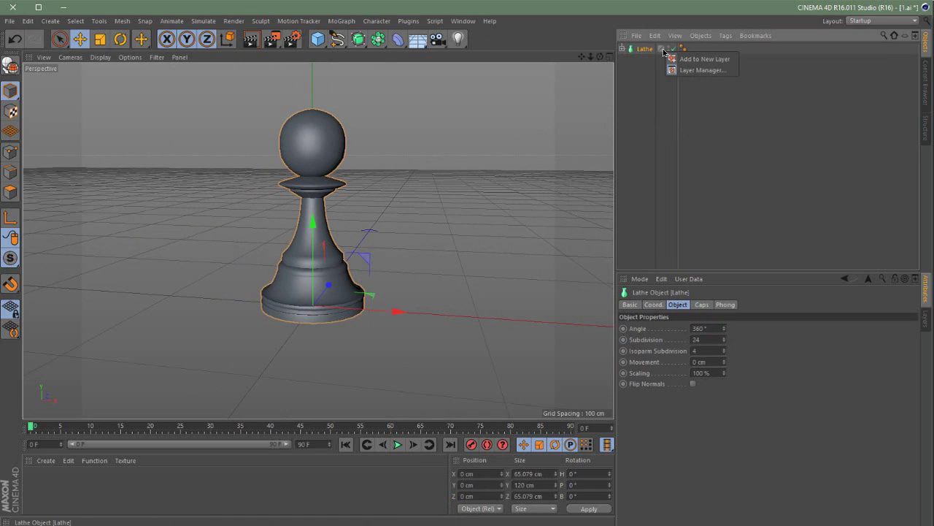
click(664, 53)
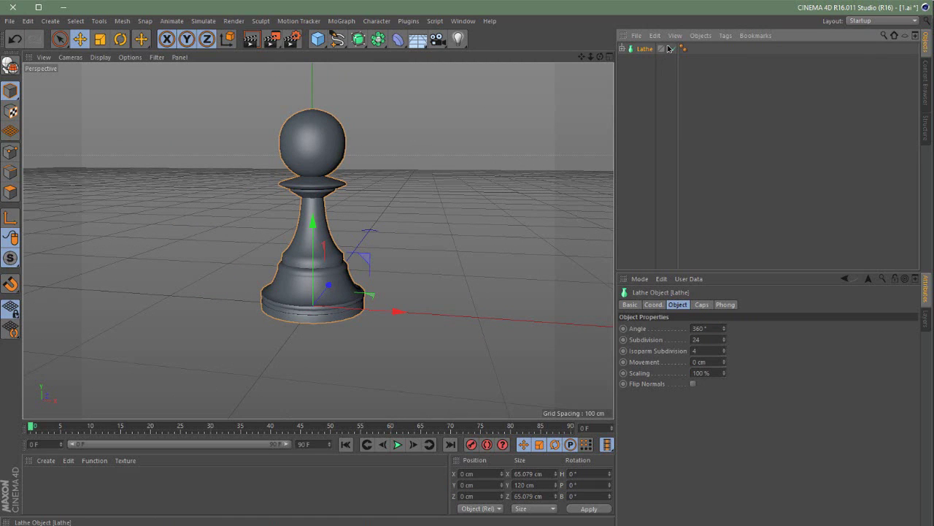
click(670, 48)
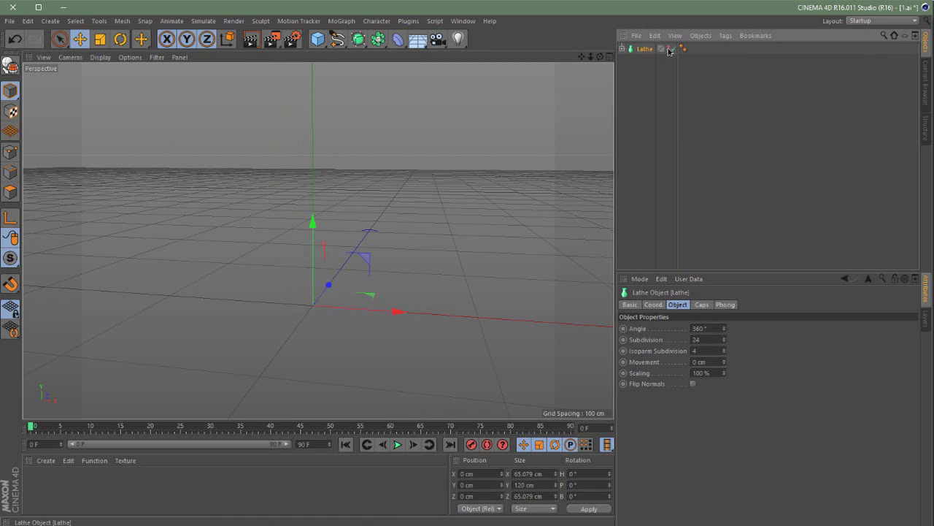
Step: Open 2.ai from the Desktop and accept the import settings
click(6, 21)
click(22, 46)
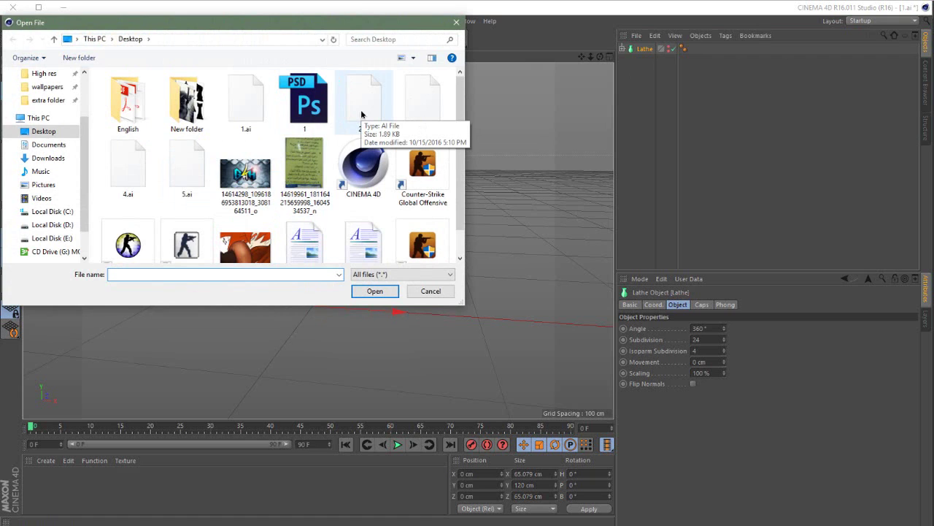
double_click(361, 114)
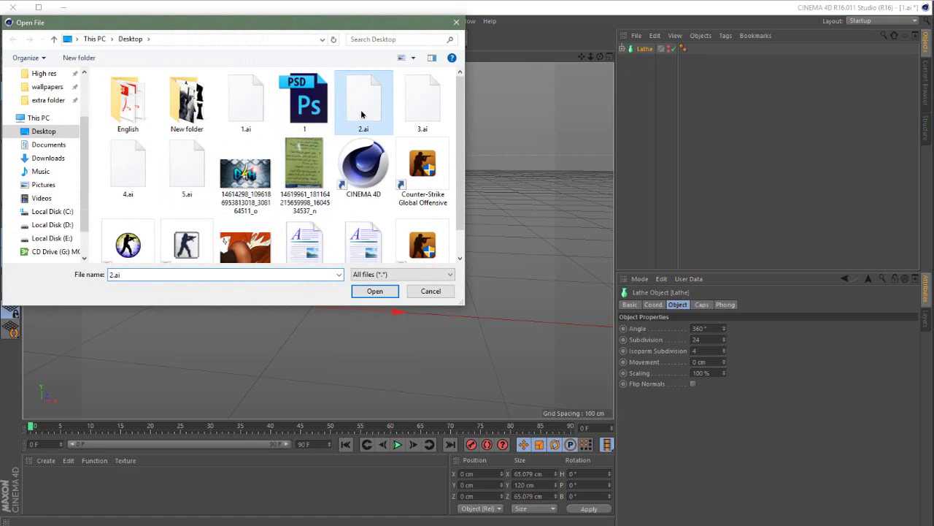
click(341, 234)
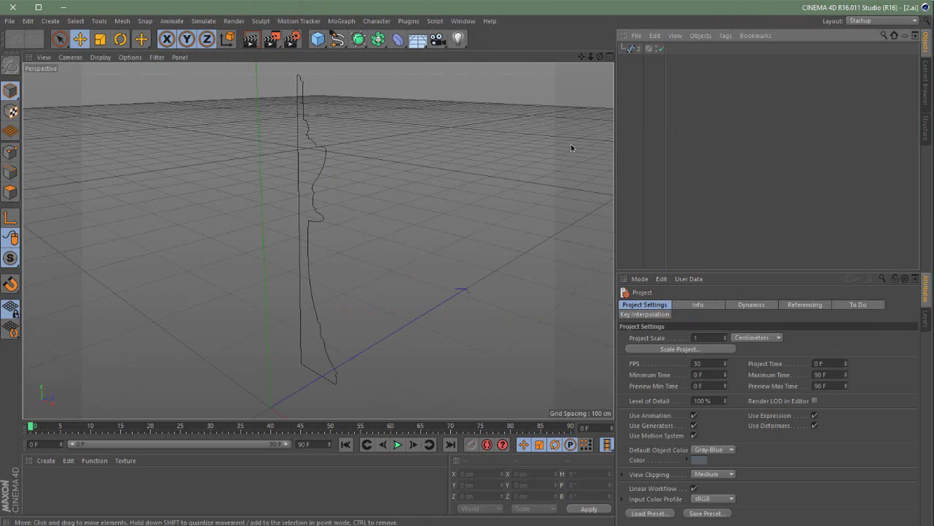
Step: Select the 2.ai spline in the Front view and move its axis along X onto the straight edge
middle_click(312, 214)
middle_click(381, 292)
drag(441, 232, 381, 245)
scroll(328, 288, up, 5)
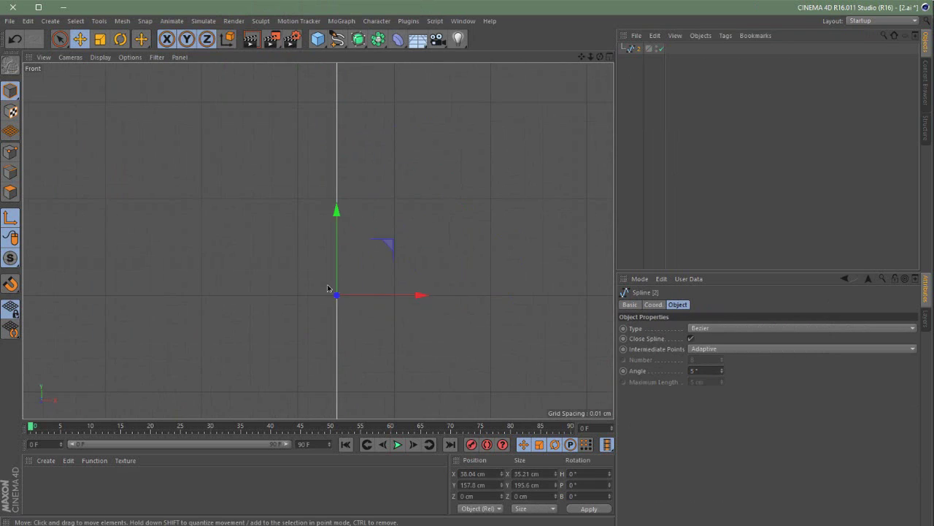
scroll(242, 278, down, 10)
Step: Turn off axis modification and set the 2.ai spline's X position to 0 cm
click(10, 217)
double_click(475, 474)
text(0)
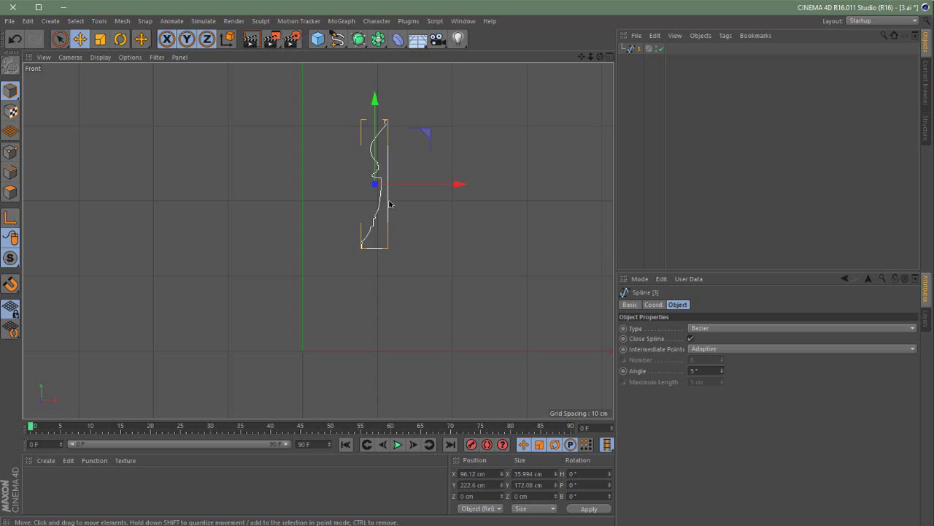
Step: Enable axis modification for the 3.ai spline and move its axis about 17.6 cm along X onto the straight edge
click(10, 218)
scroll(402, 152, up, 7)
drag(354, 270, 398, 270)
scroll(353, 265, up, 15)
drag(369, 321, 436, 321)
scroll(411, 317, up, 10)
scroll(294, 291, down, 20)
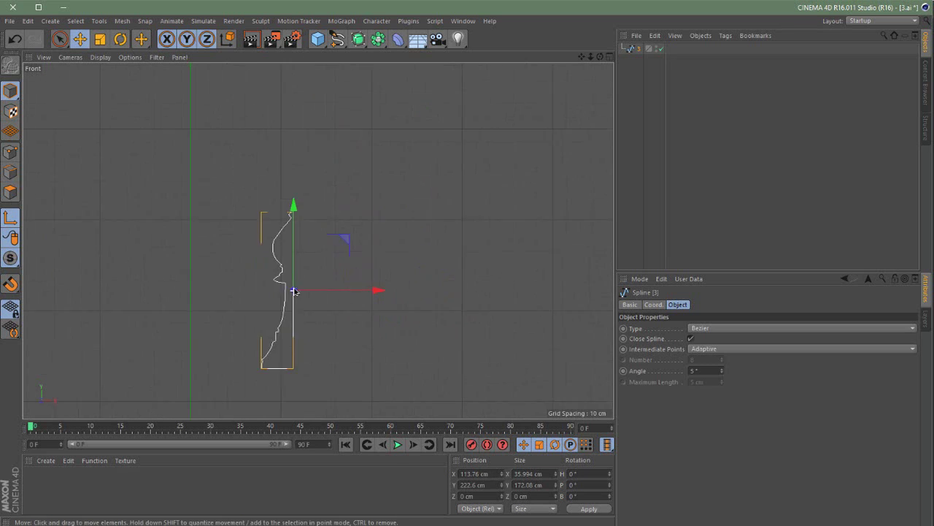
scroll(294, 291, down, 5)
double_click(491, 474)
text(0)
key(Return)
key(ctrl+z)
Step: Turn off axis modification, lower the 3.ai spline along Y towards the ground line and add a Lathe
click(10, 217)
drag(275, 152, 275, 225)
drag(358, 39, 379, 84)
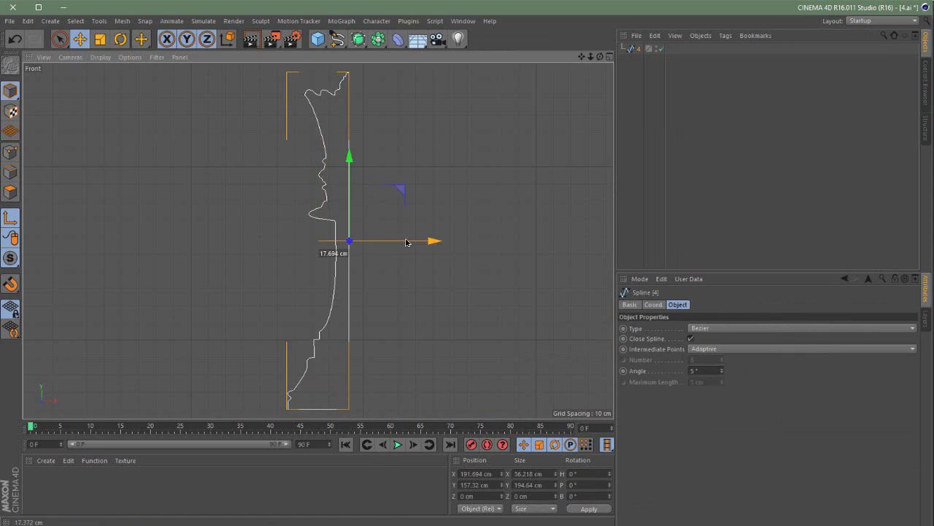
Step: Fine-tune the 4.ai spline's axis along X so it sits exactly on the straight edge
scroll(334, 235, up, 12)
drag(555, 300, 546, 300)
scroll(428, 185, down, 20)
Step: Turn off axis modification, set the 4.ai spline's X position to 0 cm and lower it along Y to the ground line
click(10, 218)
double_click(485, 474)
text(0)
key(Return)
drag(203, 178, 202, 202)
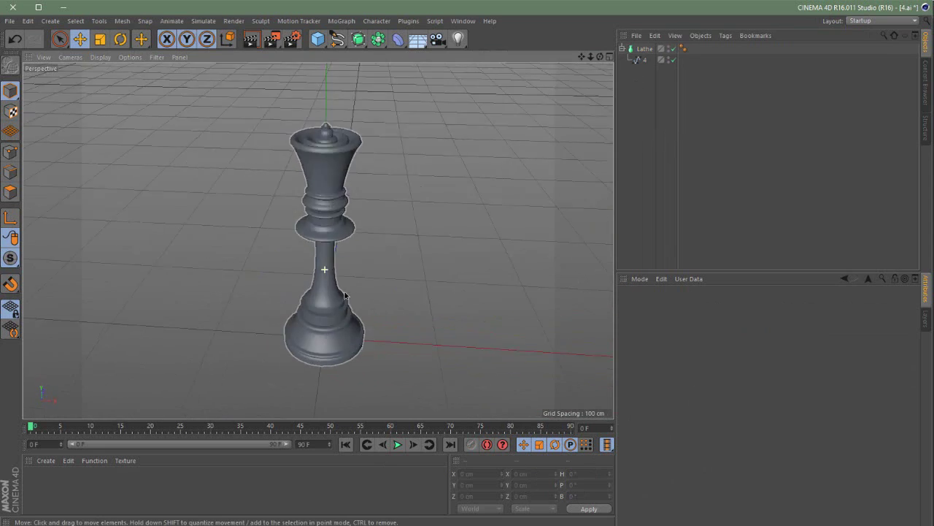
Step: In the 5.ai project, fine-tune the rook spline's axis along X to lie exactly on the straight edge
click(463, 21)
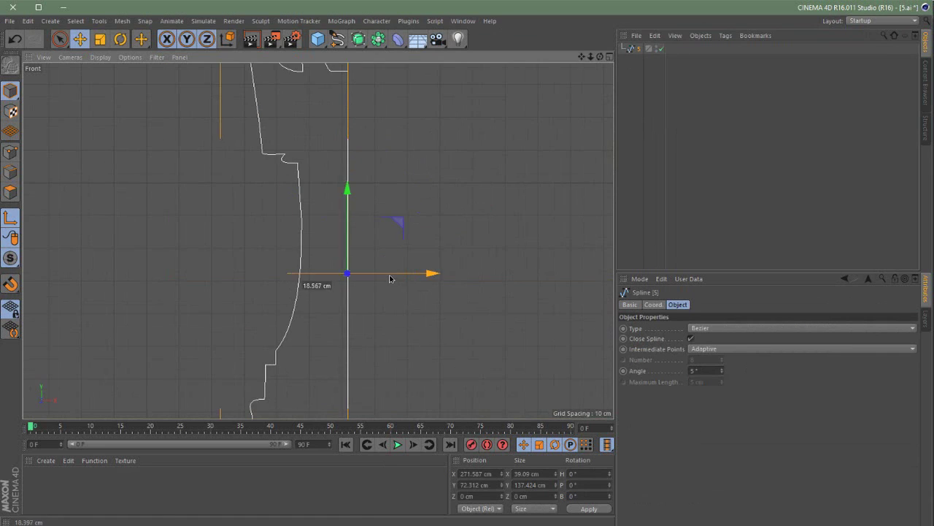
scroll(348, 267, up, 10)
drag(314, 355, 319, 355)
scroll(355, 304, down, 20)
Step: Turn off axis modification, set the rook spline's X position to 0 cm and lower it along Y to the ground line
click(11, 217)
double_click(479, 474)
text(0)
key(Return)
drag(379, 184, 379, 192)
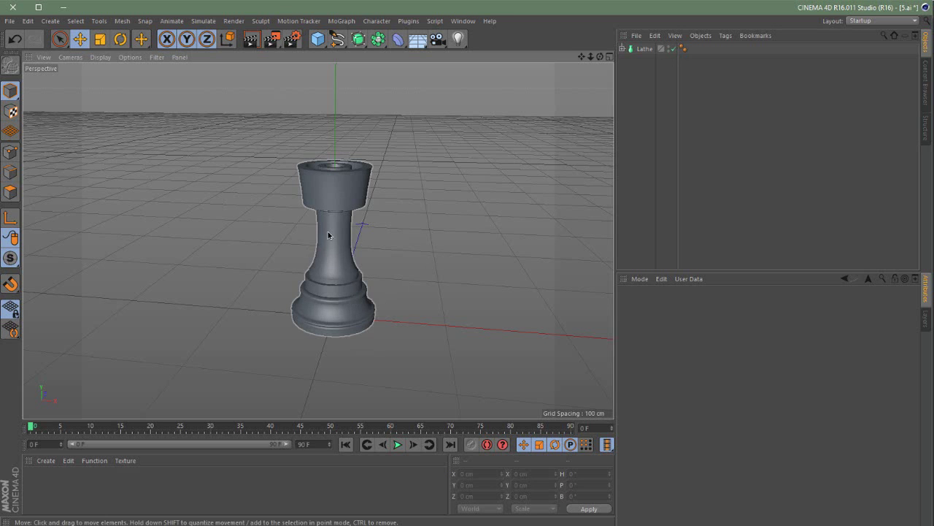
Step: Add a cube, shrink it to about 12.9 × 43.2 × 21.1 cm and raise it to about Y 152 cm over the rook's top
scroll(328, 232, up, 5)
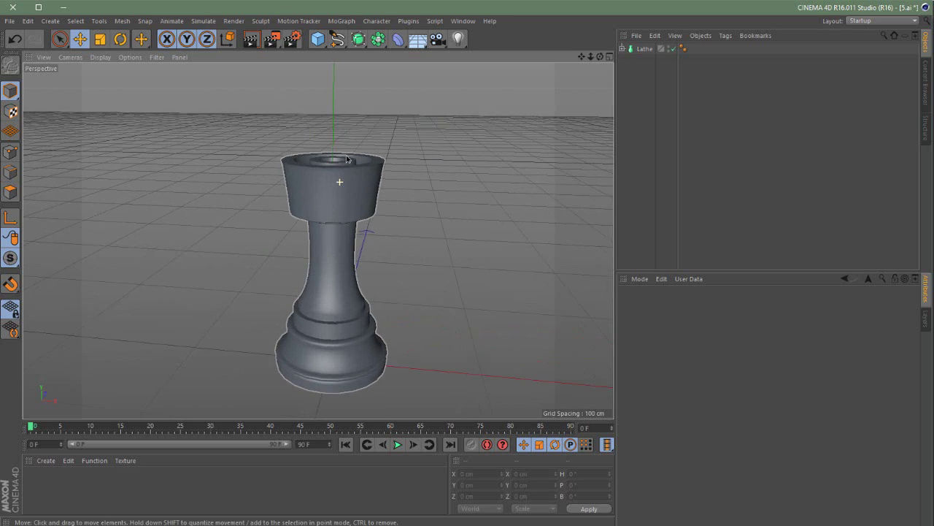
alt+drag(352, 178, 355, 232)
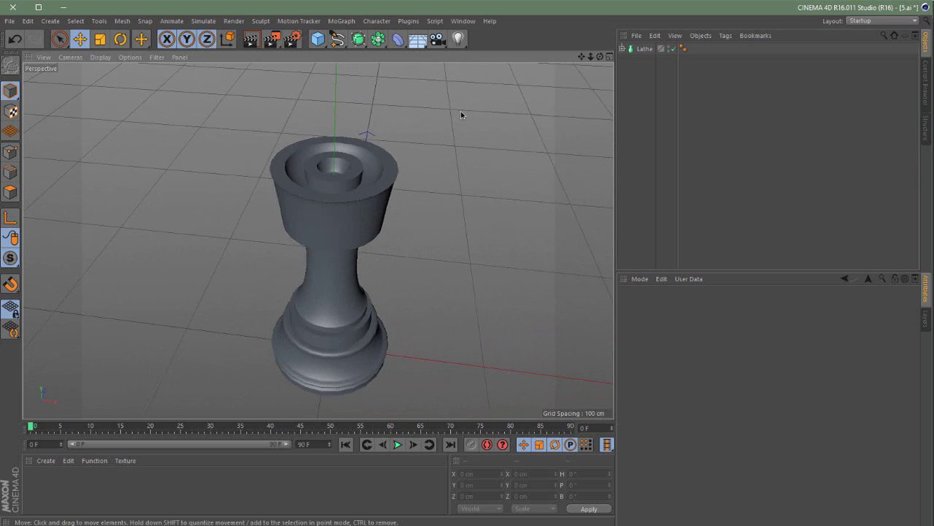
drag(318, 39, 417, 58)
scroll(369, 289, down, 2)
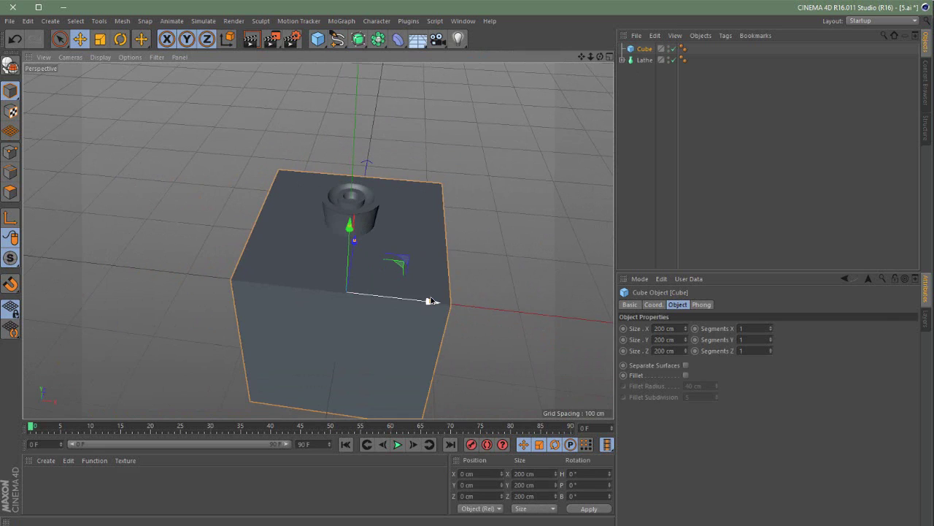
drag(431, 306, 359, 293)
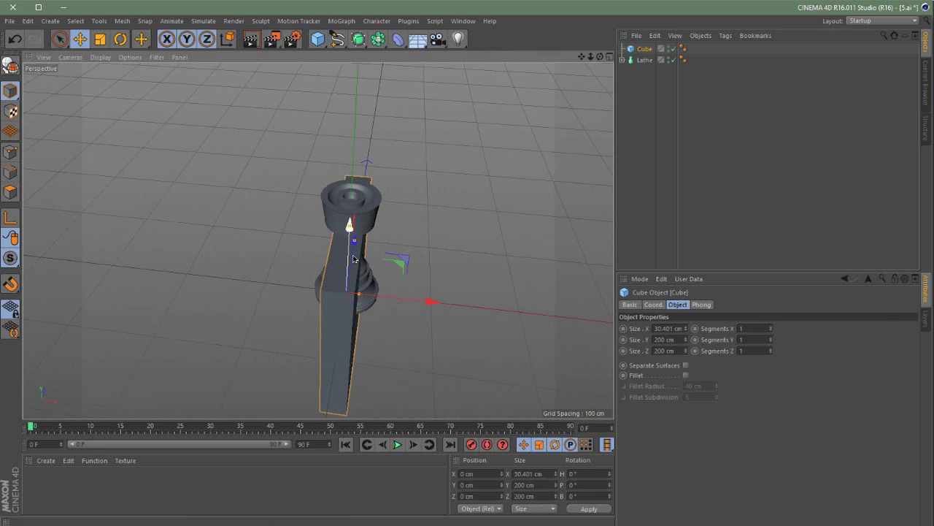
drag(354, 242, 272, 297)
drag(367, 231, 381, 197)
scroll(401, 176, up, 5)
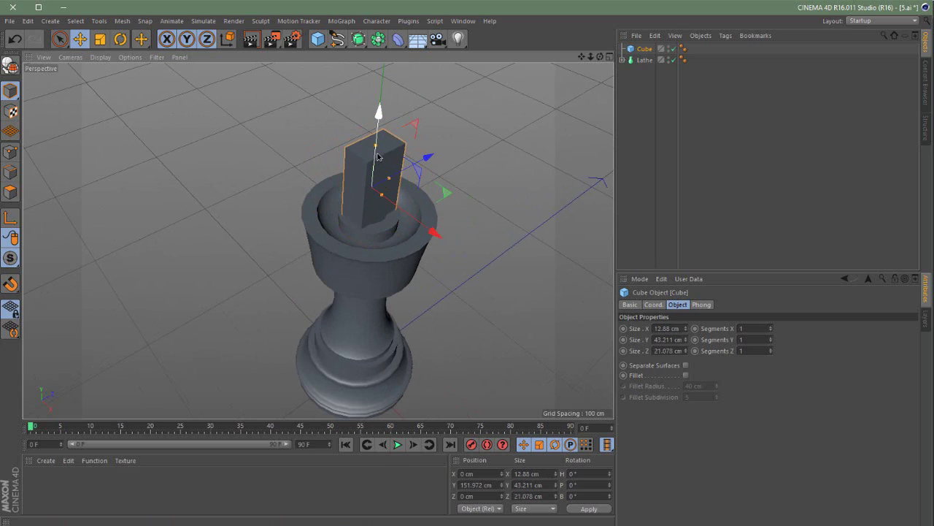
Step: Reduce the cube's height to about 9.9 cm and its Z size to about 17.5 cm
drag(379, 162, 388, 193)
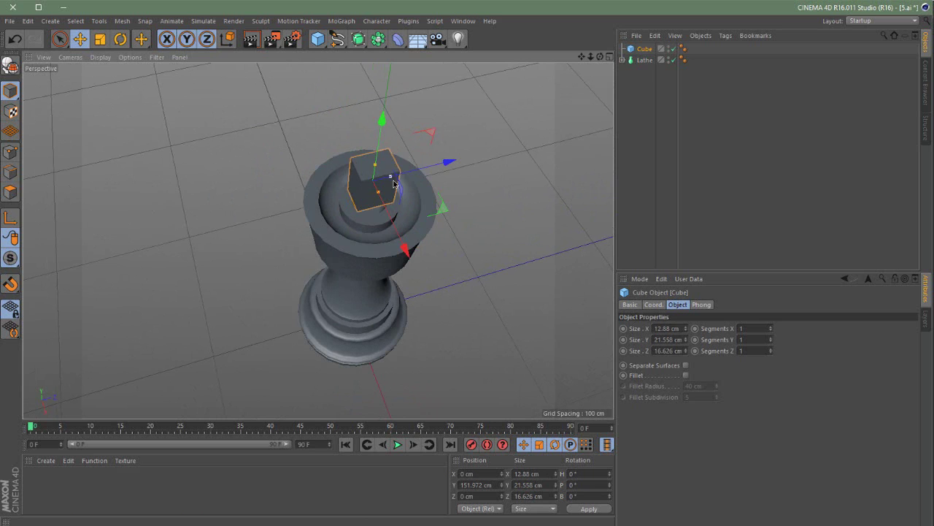
drag(395, 184, 393, 185)
alt+middle_drag(398, 186, 426, 211)
alt+drag(428, 211, 501, 153)
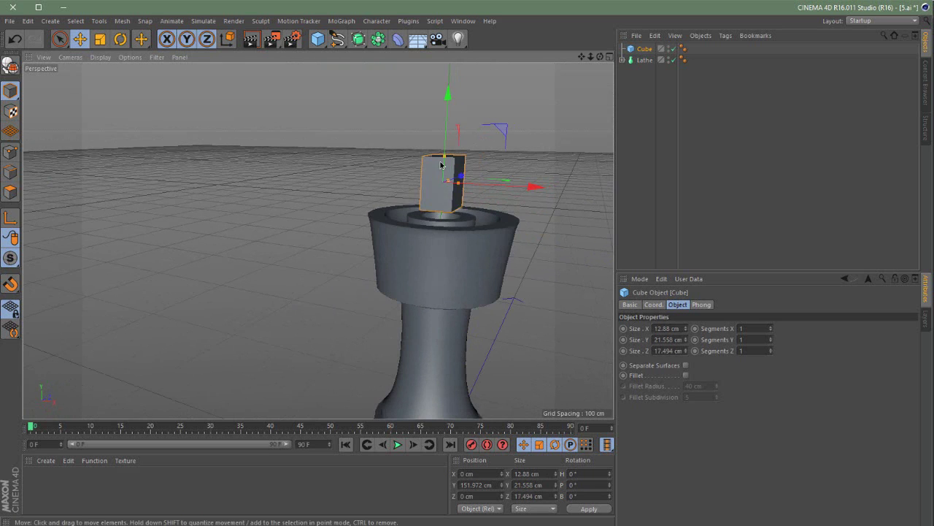
drag(441, 163, 329, 90)
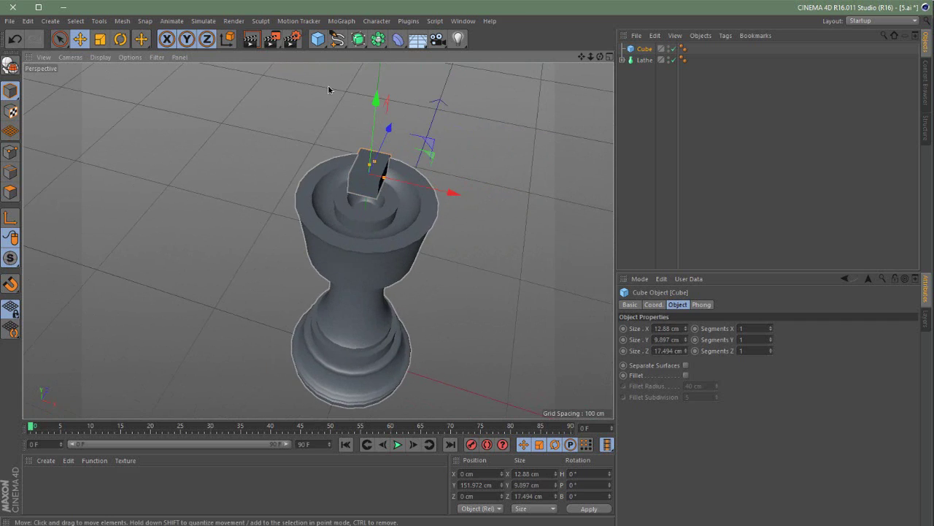
Step: Add a MoGraph Cloner, nest the cube inside it and set the cloning mode to Radial
click(342, 22)
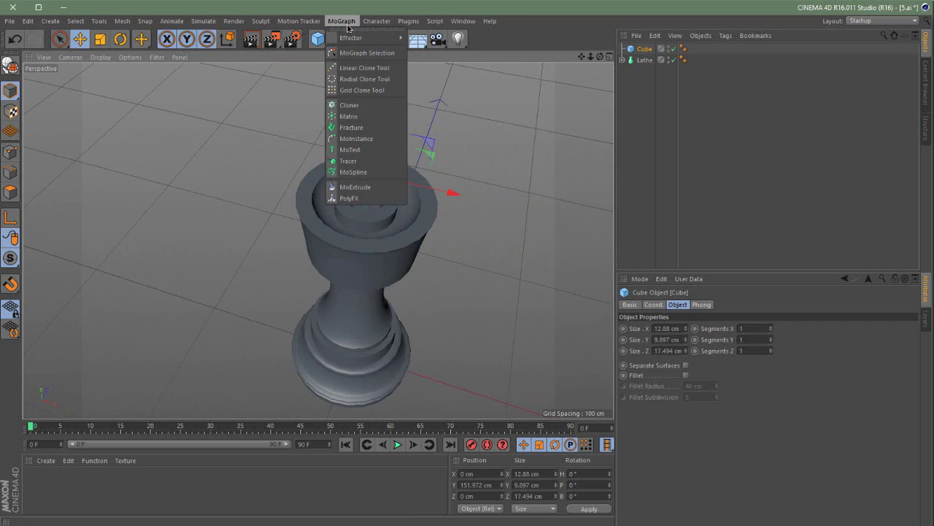
click(381, 105)
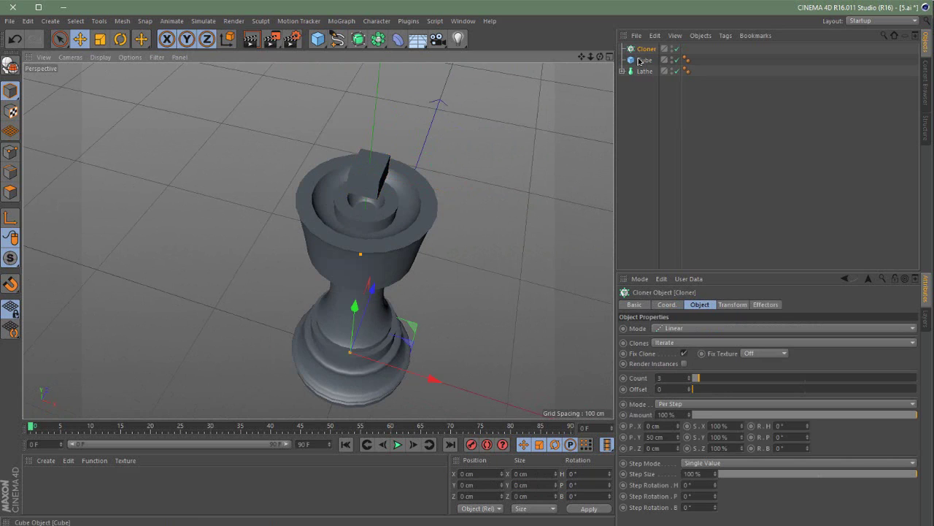
drag(640, 62, 641, 49)
click(641, 50)
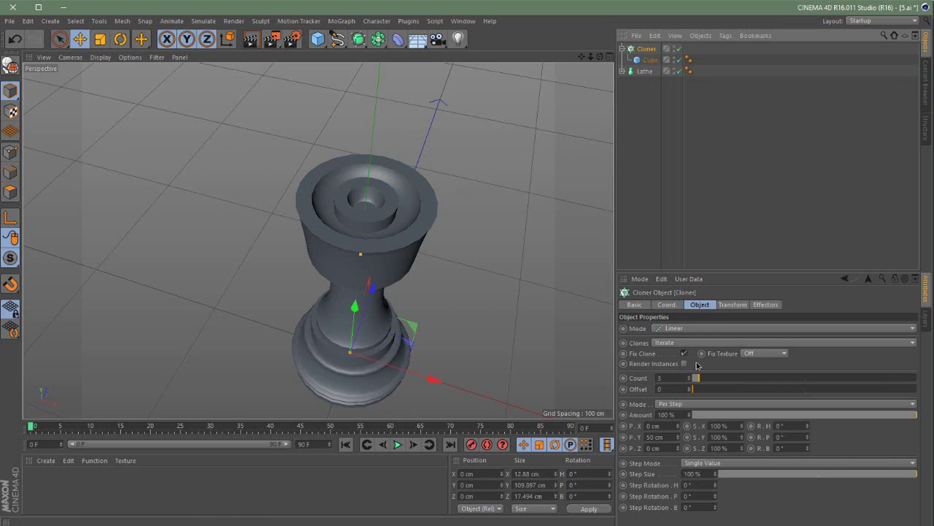
click(694, 329)
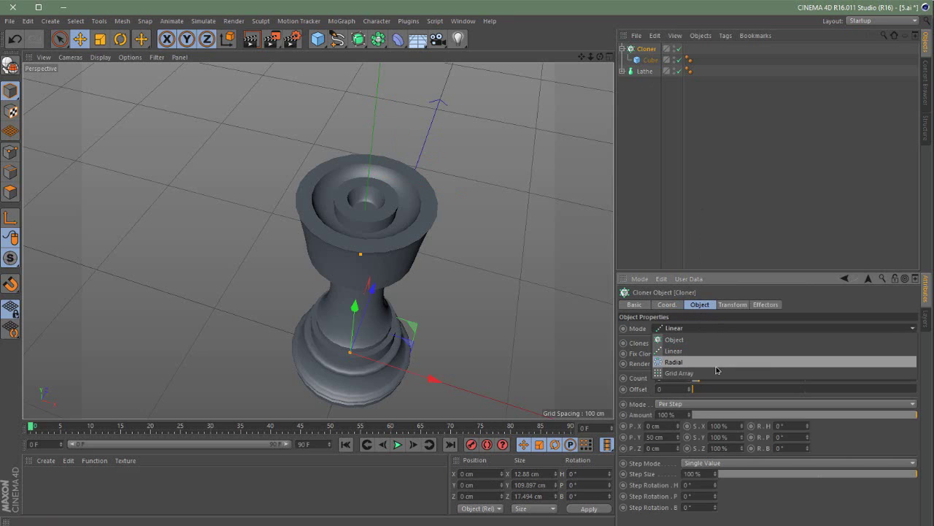
click(716, 365)
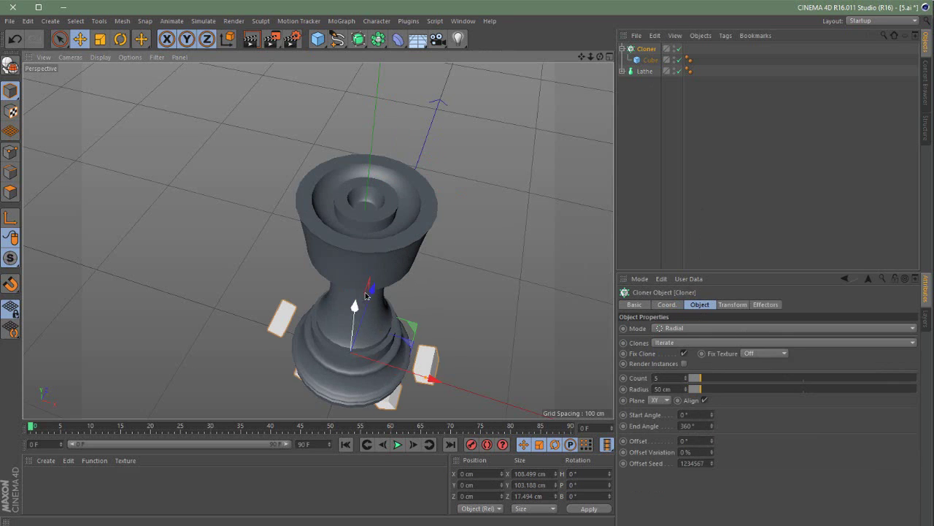
Step: Raise the Cloner to about Y 142.6 cm over the rook's top and set its pitch rotation to -90°
drag(366, 295, 376, 139)
key(r)
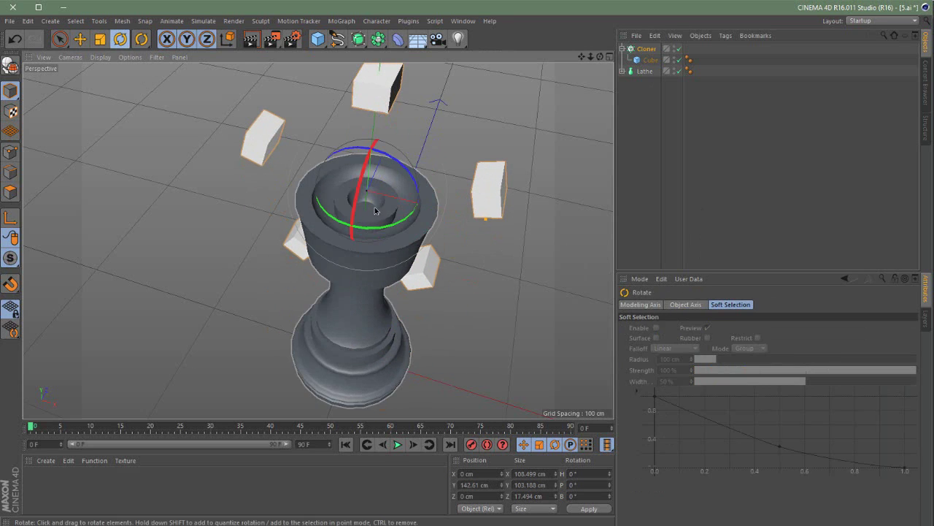
drag(375, 211, 396, 102)
click(601, 487)
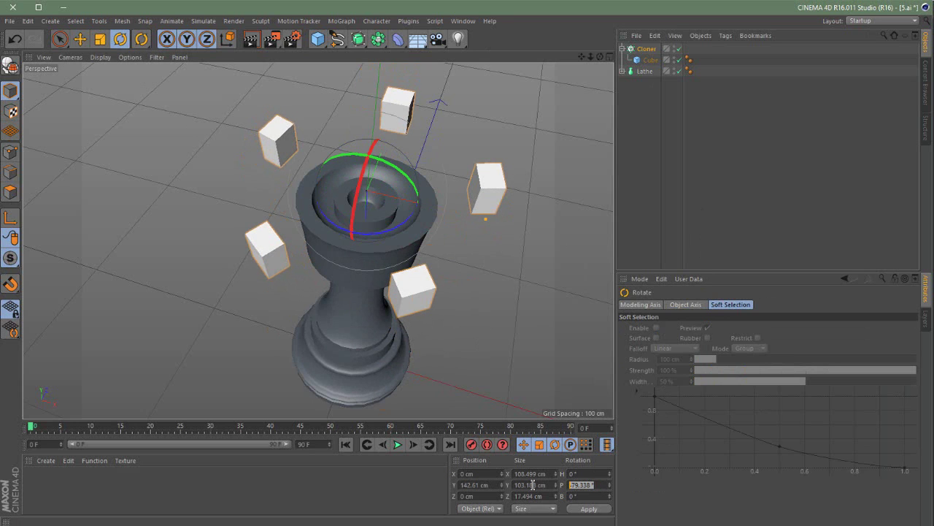
text(-90)
key(Return)
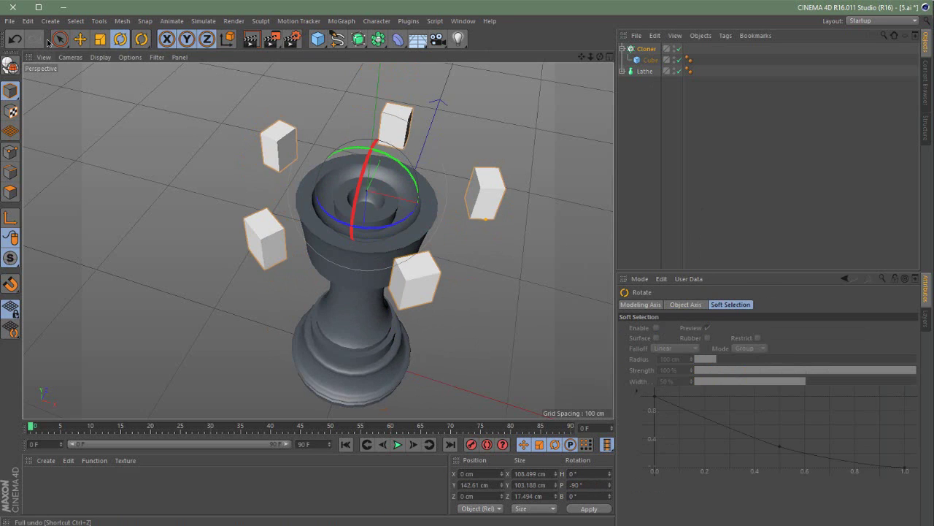
click(100, 44)
mouse_move(457, 146)
mouse_down()
mouse_move(346, 150)
mouse_move(365, 148)
mouse_up()
key(ctrl+z)
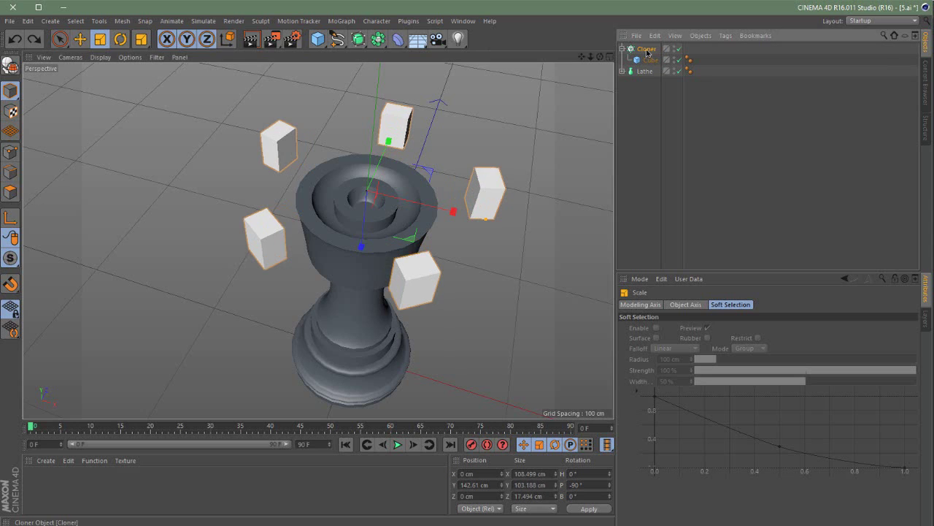
Step: Reduce the Cloner's radius to 25 cm so the cubes sit on the rook's rim
click(647, 49)
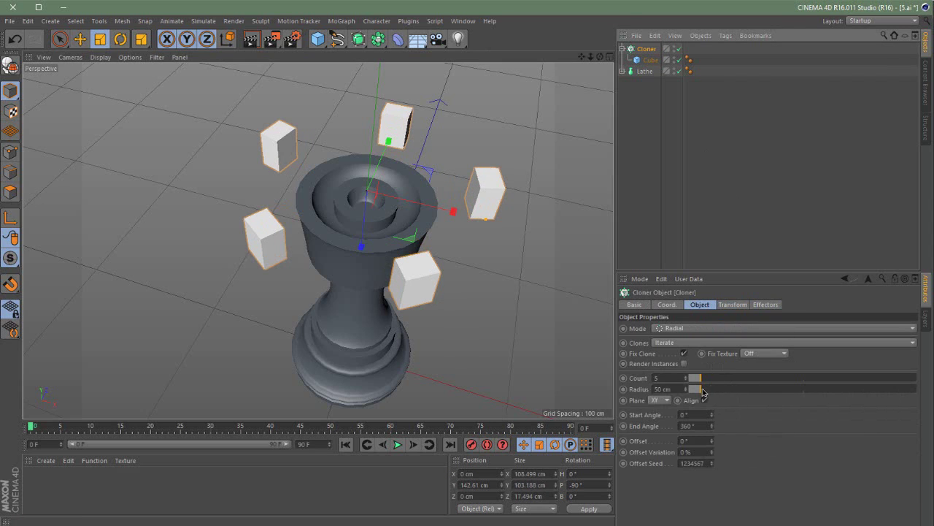
drag(703, 392, 696, 395)
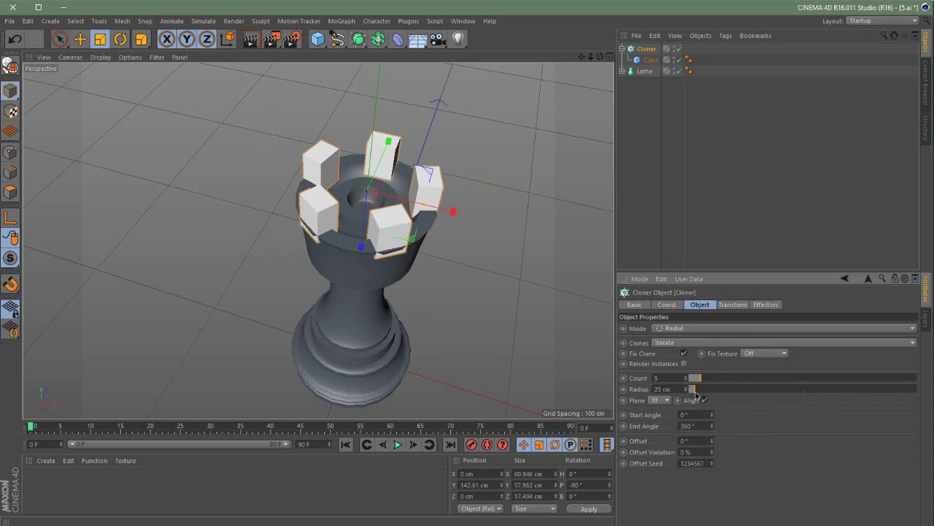
alt+middle_drag(425, 296, 430, 331)
scroll(430, 328, up, 5)
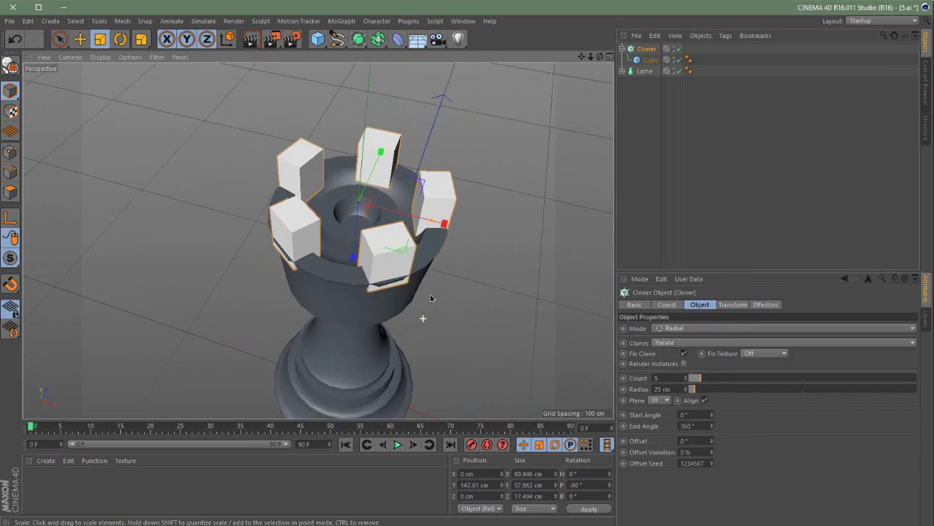
alt+drag(416, 227, 444, 229)
Step: Try to make the cloned cube editable and set its scale to 3 on all axes
click(647, 60)
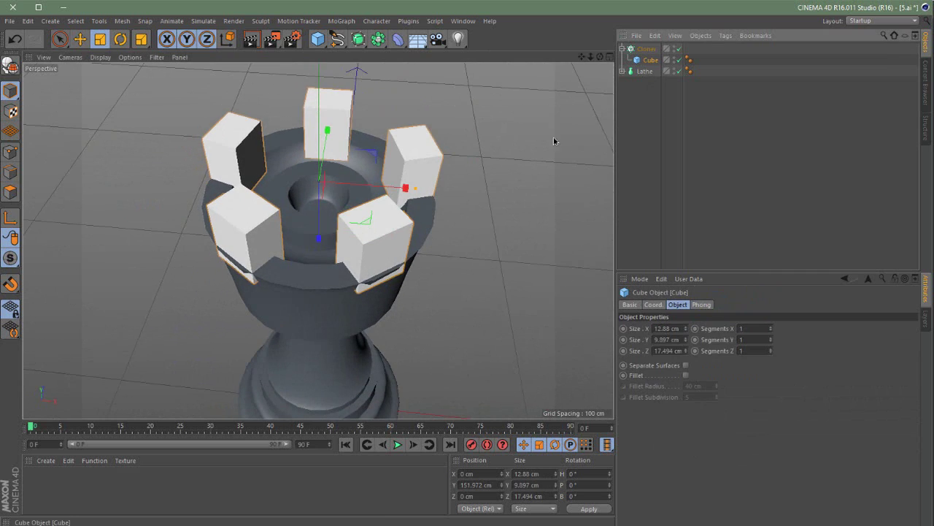
alt+middle_drag(296, 206, 280, 254)
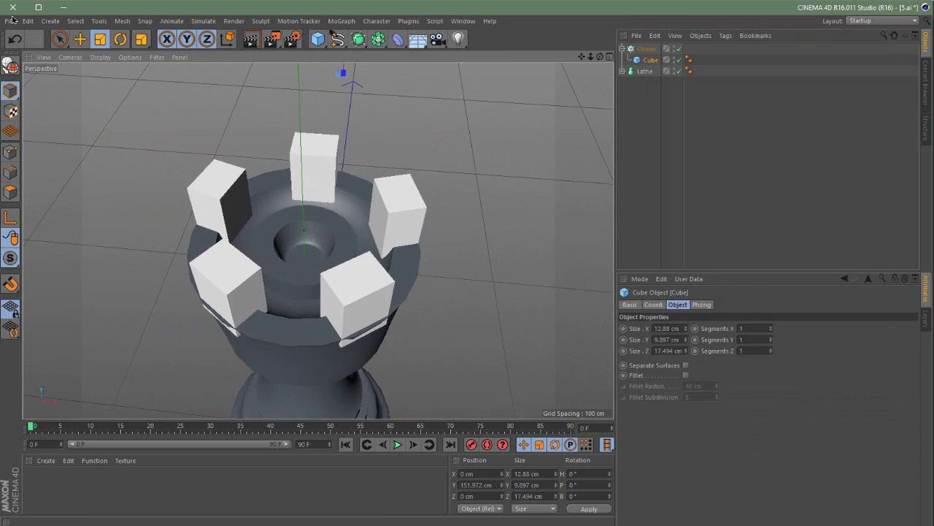
click(10, 65)
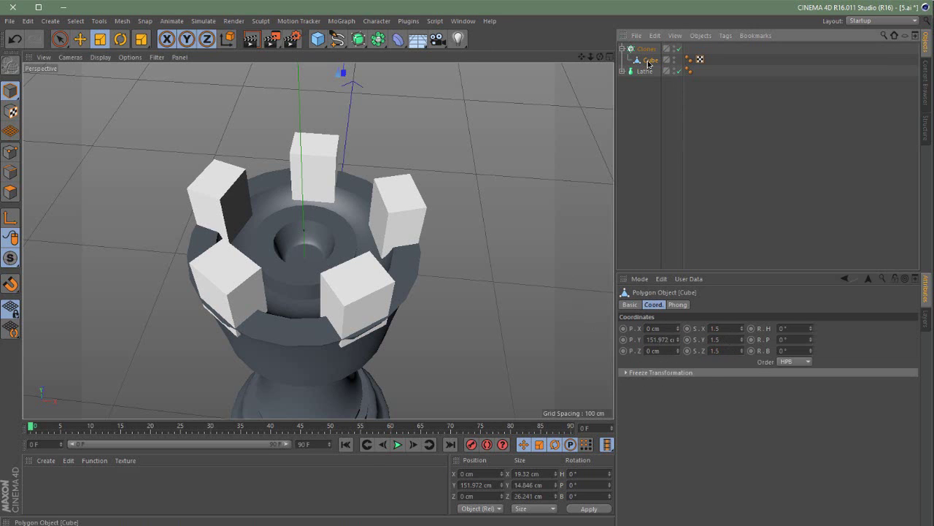
alt+drag(313, 212, 241, 161)
alt+middle_drag(354, 210, 227, 306)
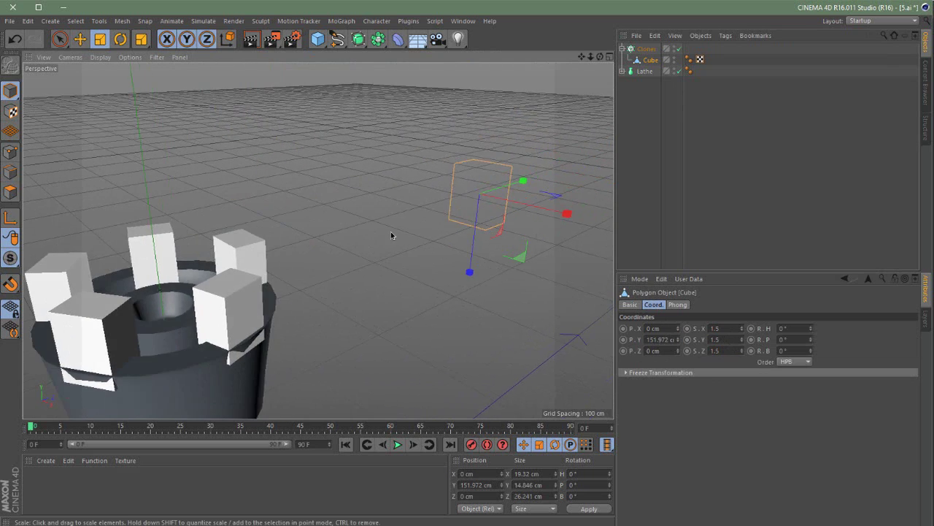
alt+right_drag(392, 234, 325, 286)
alt+drag(325, 286, 182, 298)
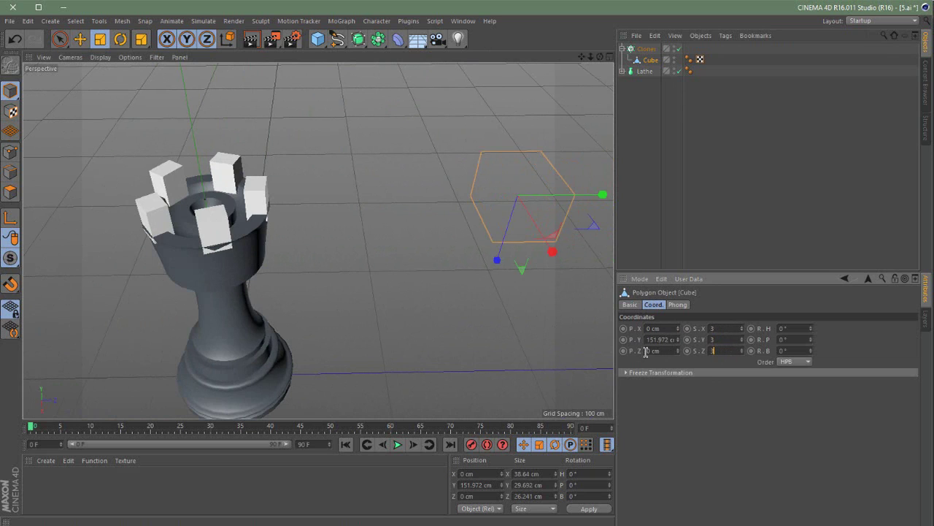
click(14, 44)
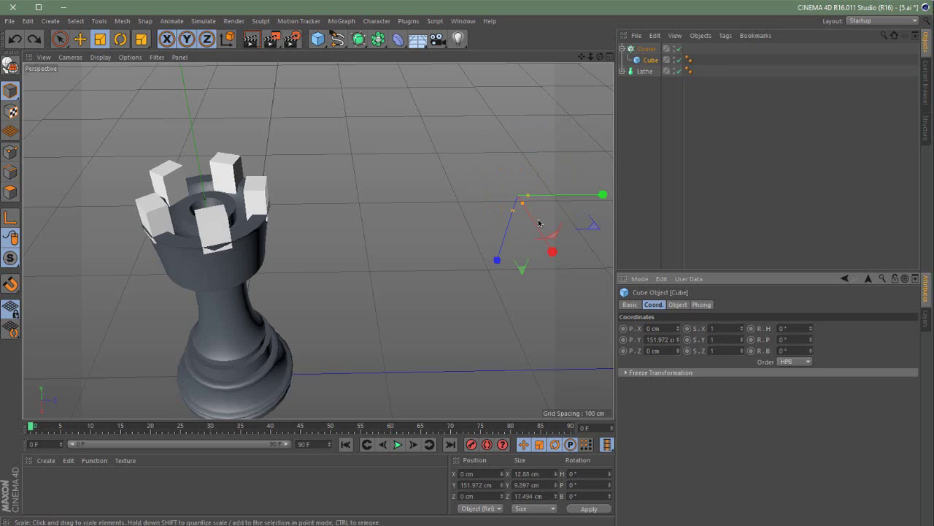
Step: Disable the Cloner, enlarge the cube to about 17.1 cm in X and 18.8 cm in Y, and enable the Cloner again
click(678, 48)
alt+drag(497, 219, 443, 215)
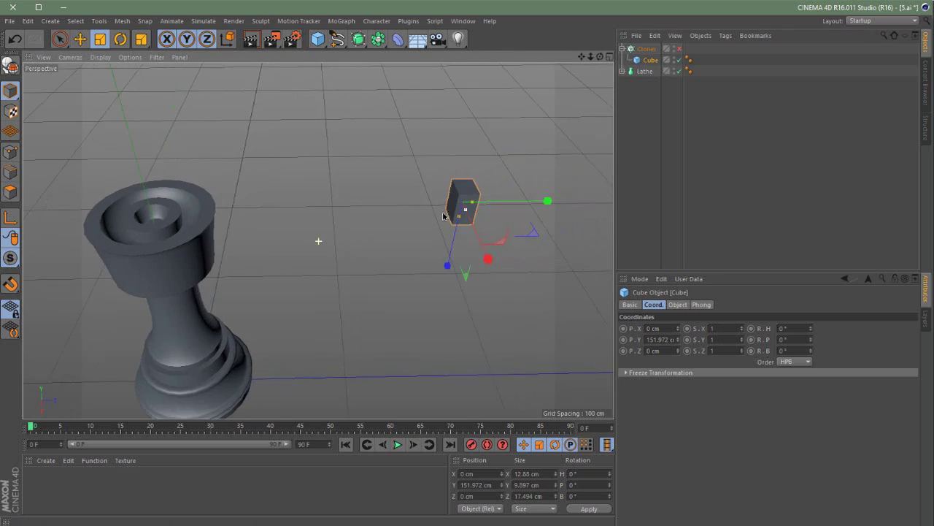
alt+middle_drag(443, 215, 423, 218)
scroll(443, 218, up, 4)
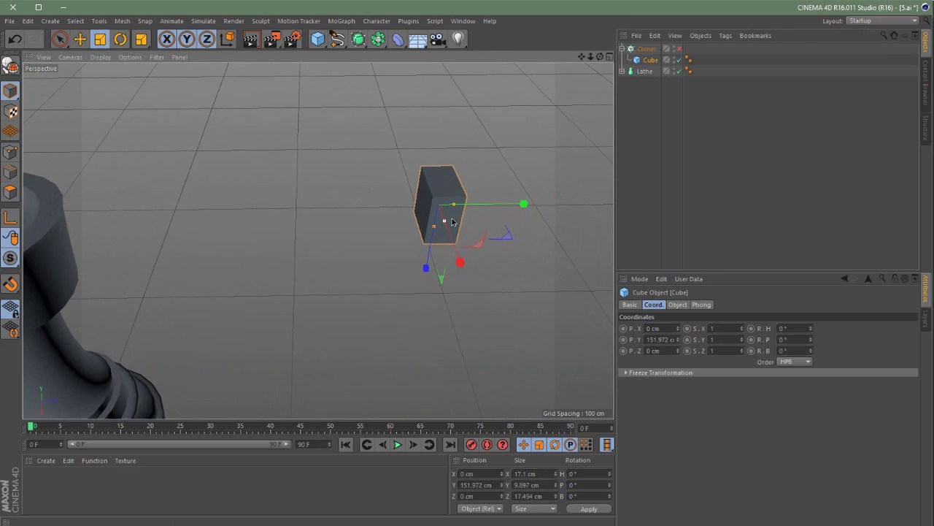
drag(454, 204, 468, 205)
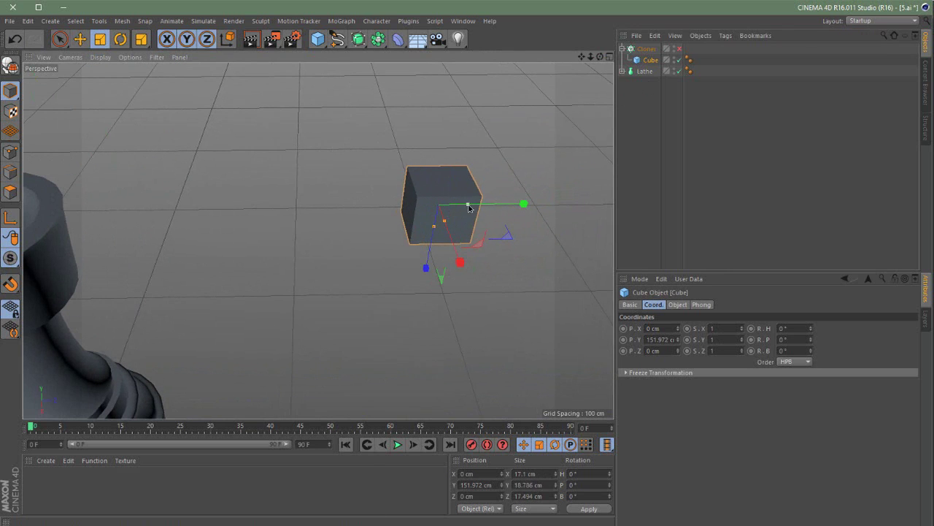
click(678, 49)
mouse_move(240, 242)
alt+middle_down()
mouse_move(454, 237)
mouse_move(385, 247)
alt+middle_up()
alt+middle_drag(324, 271, 360, 281)
scroll(250, 262, down, 3)
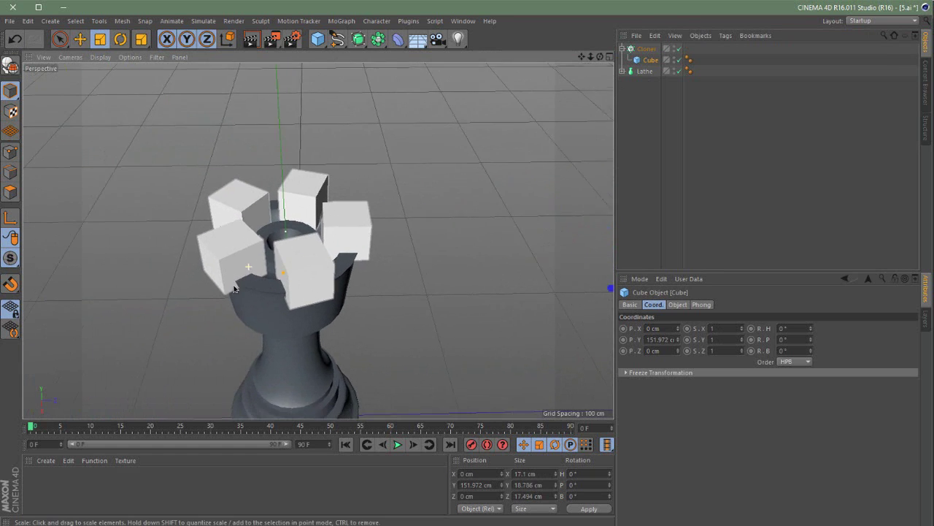
alt+drag(262, 283, 321, 222)
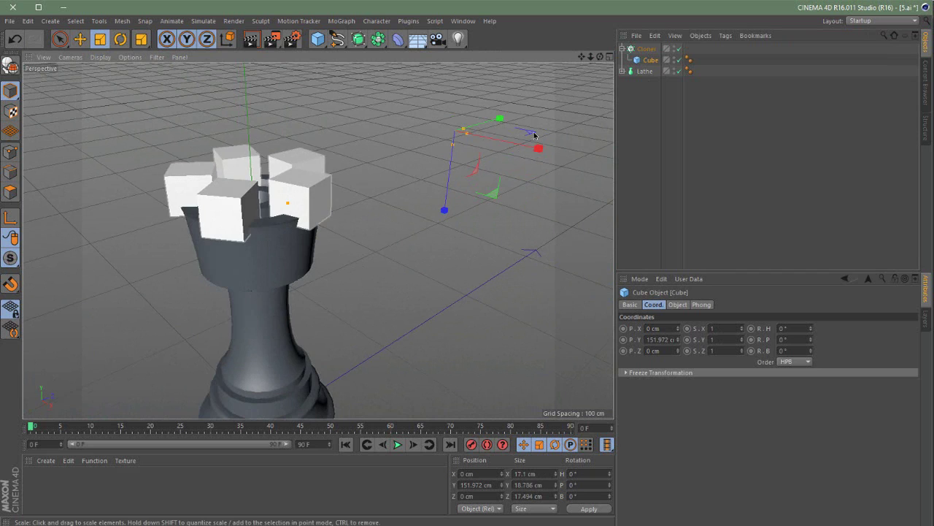
Step: Turn the Cloner off and on again and examine from several sides how the cubes overlap the rook's rim
click(680, 49)
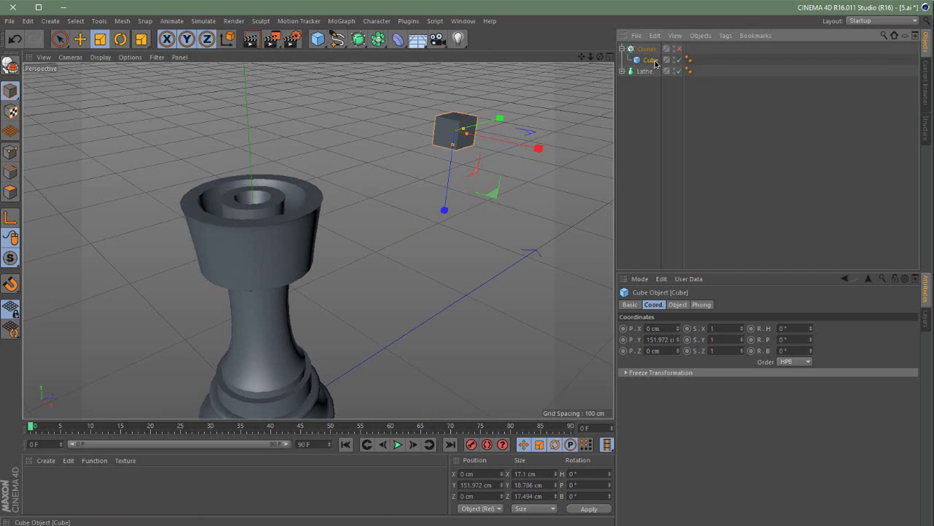
alt+drag(449, 134, 447, 137)
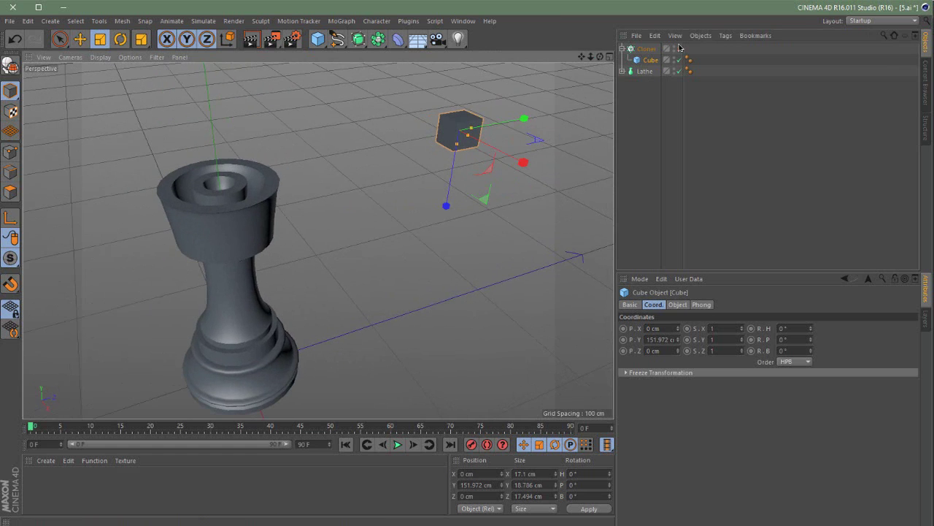
click(678, 50)
alt+middle_drag(326, 237, 482, 202)
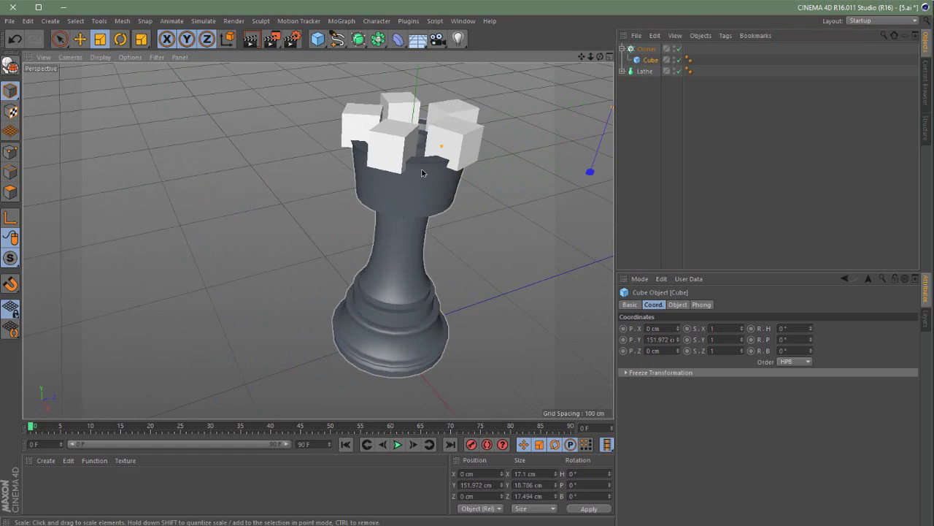
alt+drag(401, 205, 349, 257)
alt+middle_drag(349, 257, 322, 276)
alt+right_drag(310, 241, 315, 227)
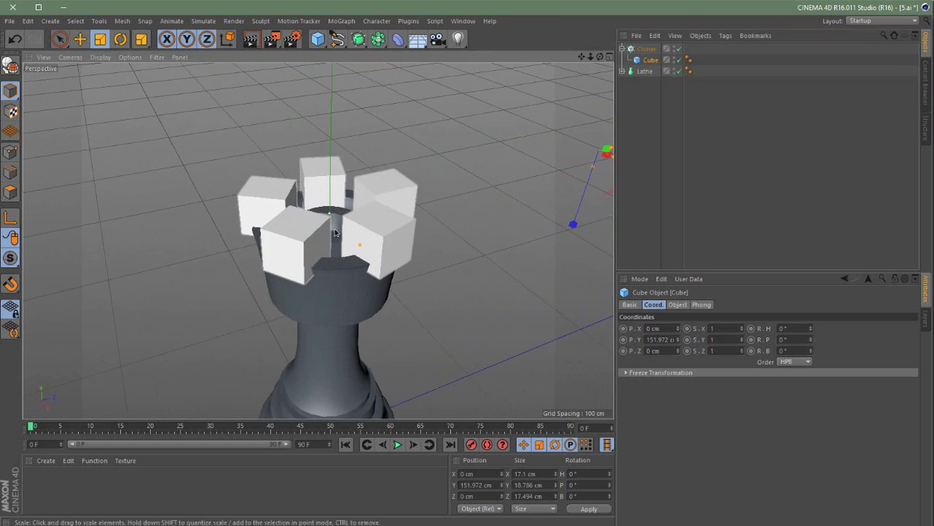
mouse_move(336, 233)
alt+mouse_down()
mouse_move(417, 183)
mouse_move(431, 149)
mouse_move(389, 245)
alt+mouse_up()
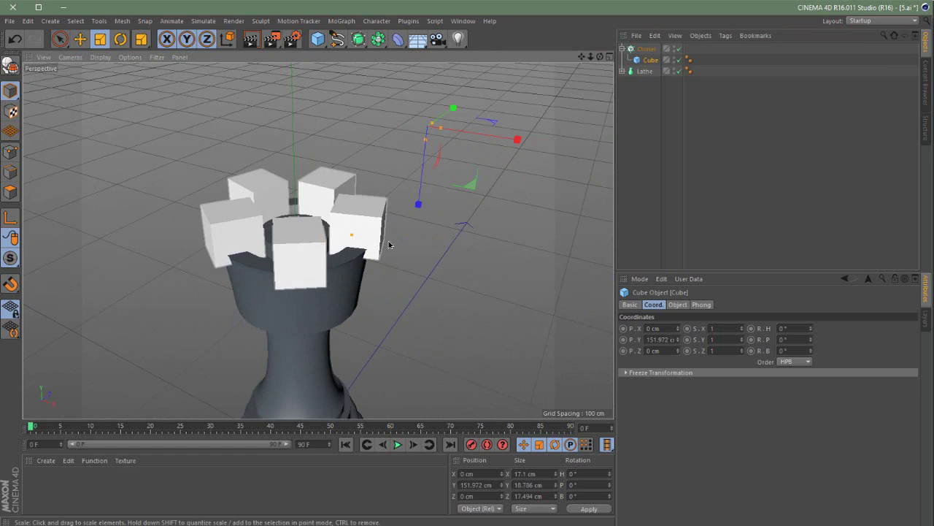
scroll(389, 245, down, 3)
Step: Add a Boole, nest the Lathe and the Cloner in it with the Lathe first, and cut the cubes out of the rook's rim
click(622, 49)
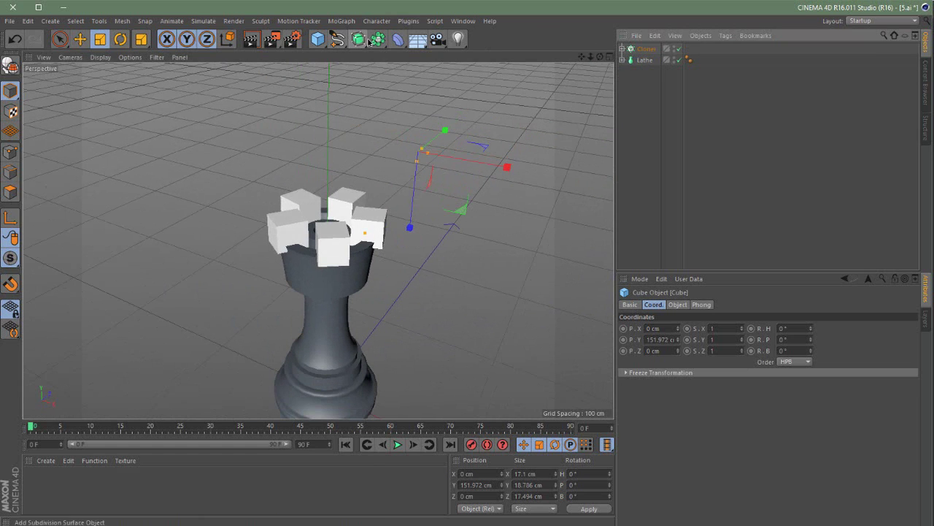
drag(369, 43, 643, 60)
drag(646, 92, 639, 56)
drag(642, 60, 646, 51)
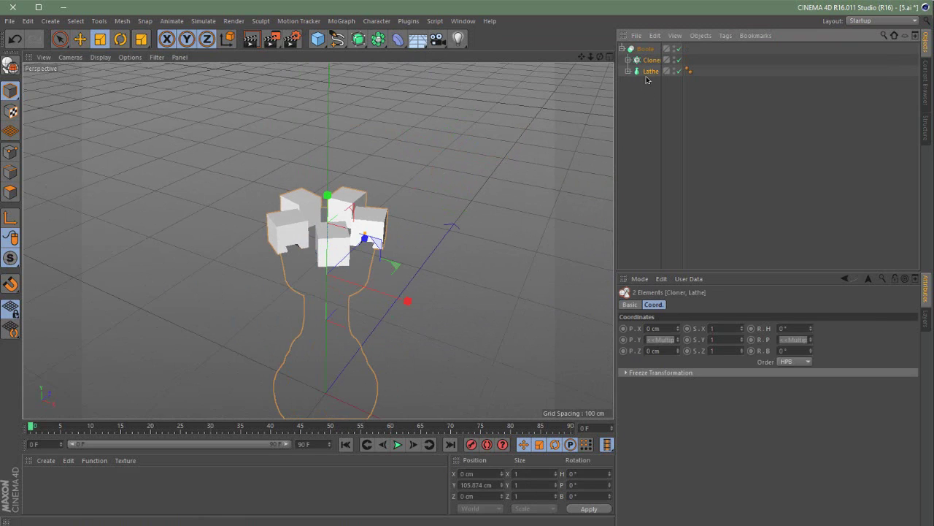
click(649, 71)
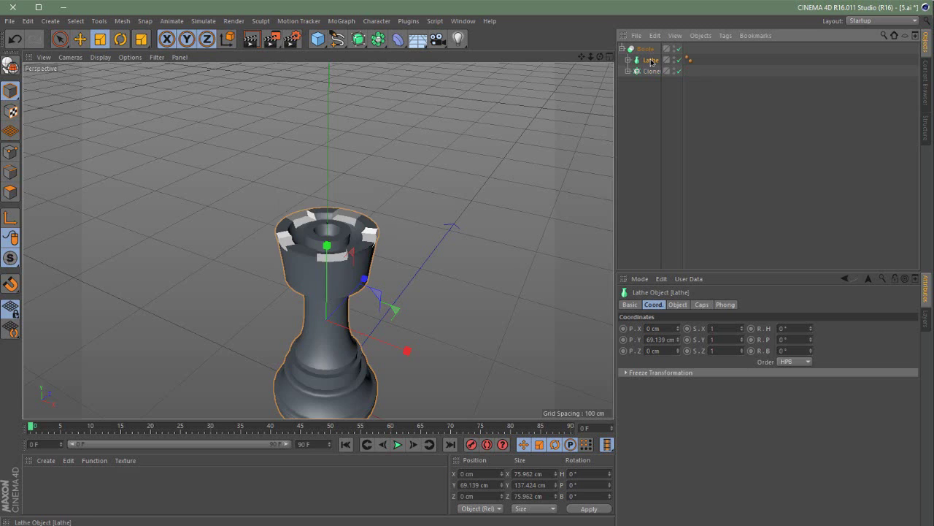
alt+drag(543, 139, 521, 119)
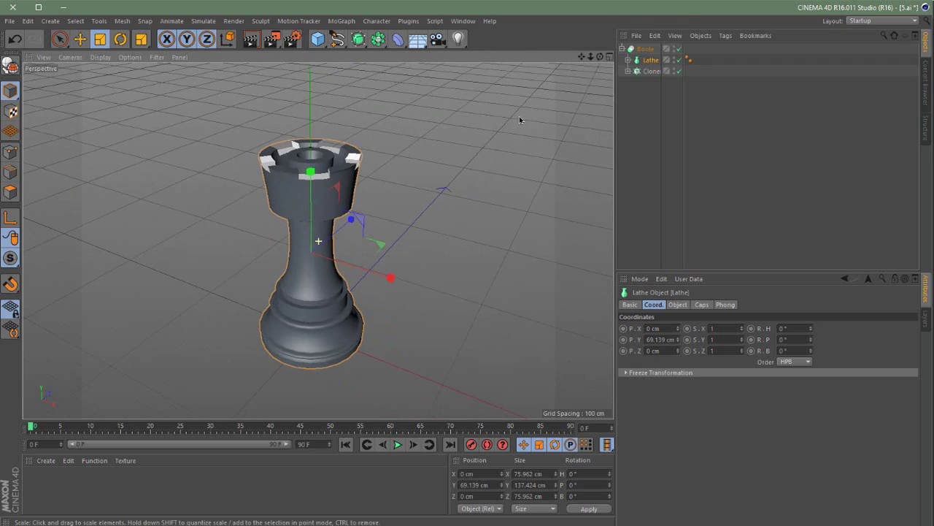
click(649, 71)
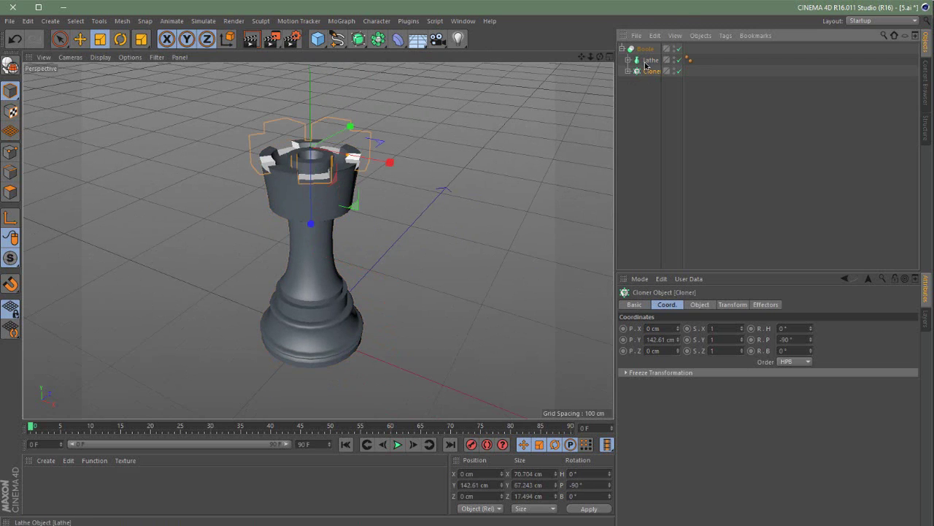
alt+right_drag(321, 133, 341, 129)
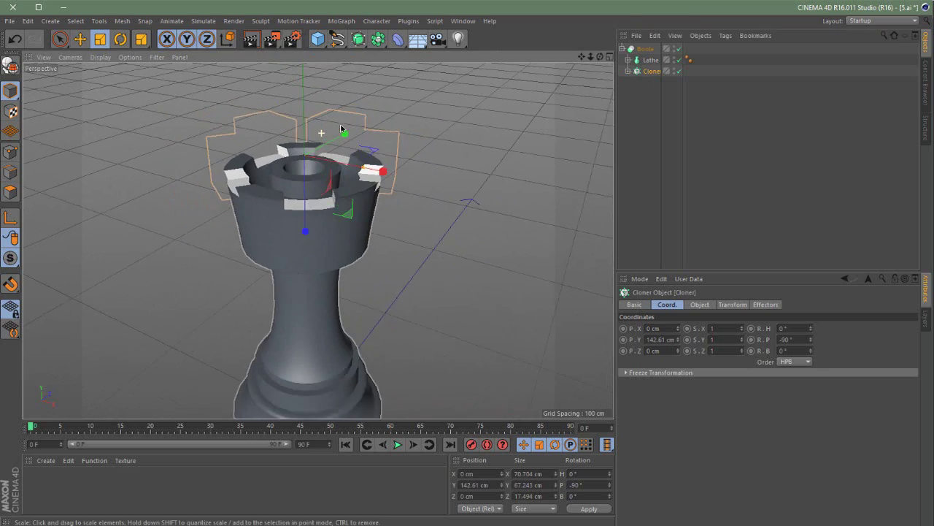
alt+drag(340, 129, 365, 136)
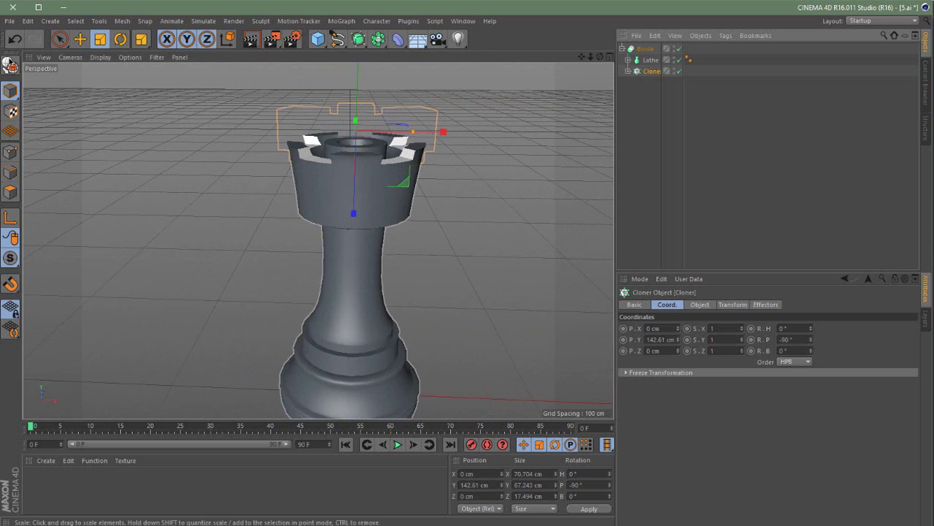
Step: Lower the Cloner to about 141.1 cm in Y to deepen the rook's notches, collapse the Boole and select it
key(e)
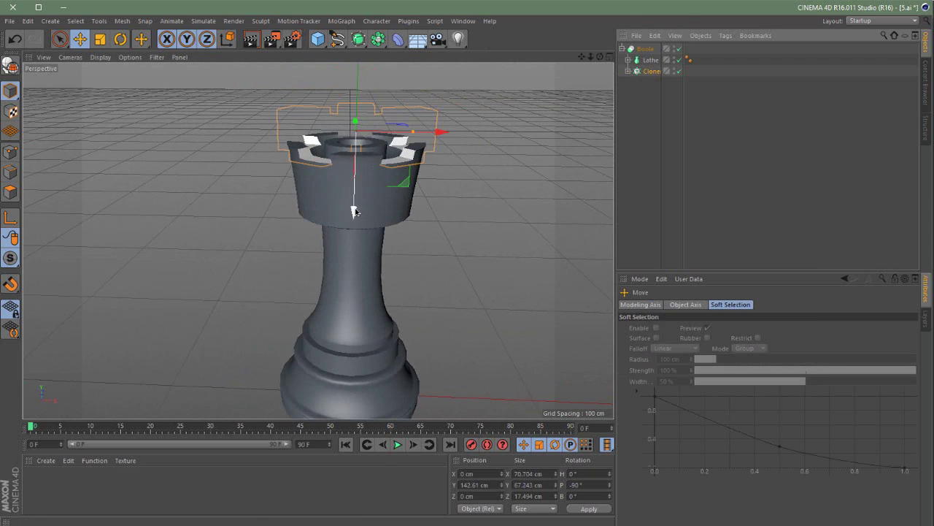
mouse_move(354, 210)
mouse_down()
mouse_move(285, 316)
mouse_move(345, 218)
mouse_up()
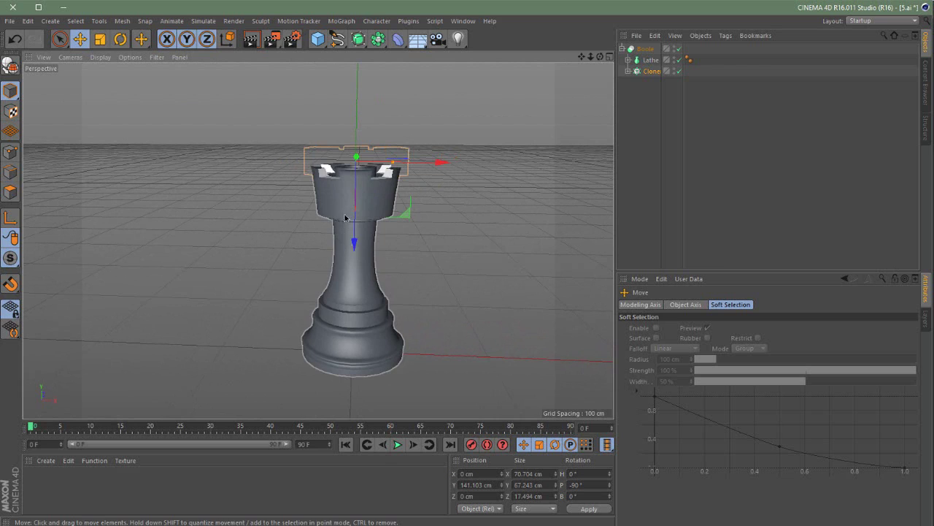
click(623, 49)
click(649, 49)
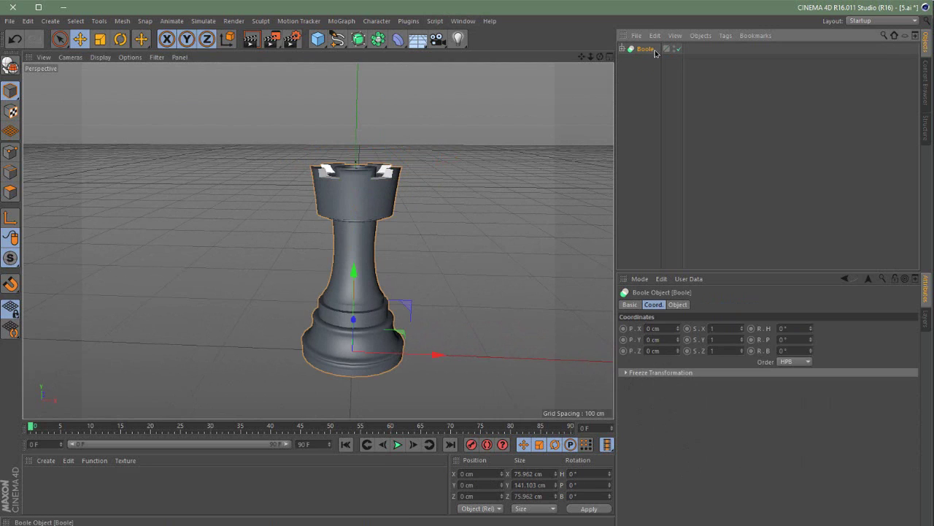
Step: Create a new material and set its color to black (RGB 0, 0, 0)
double_click(94, 484)
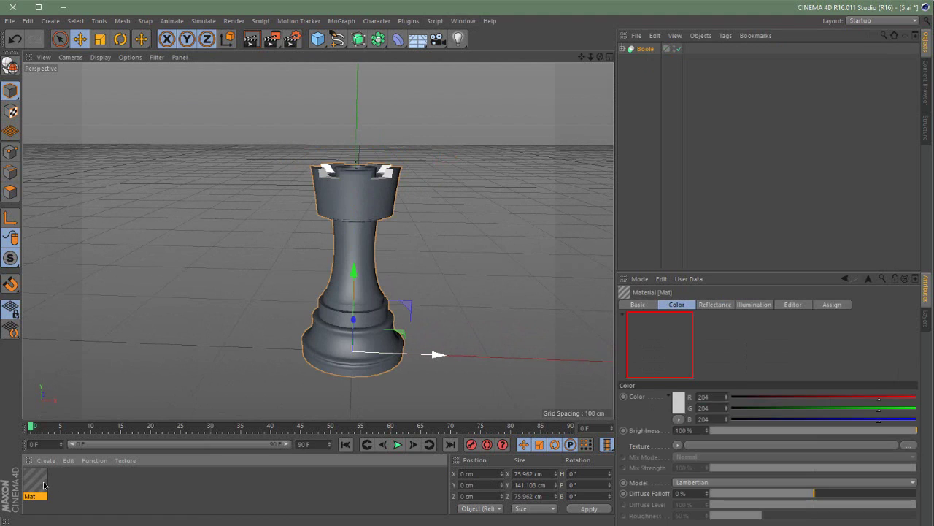
double_click(35, 481)
click(304, 119)
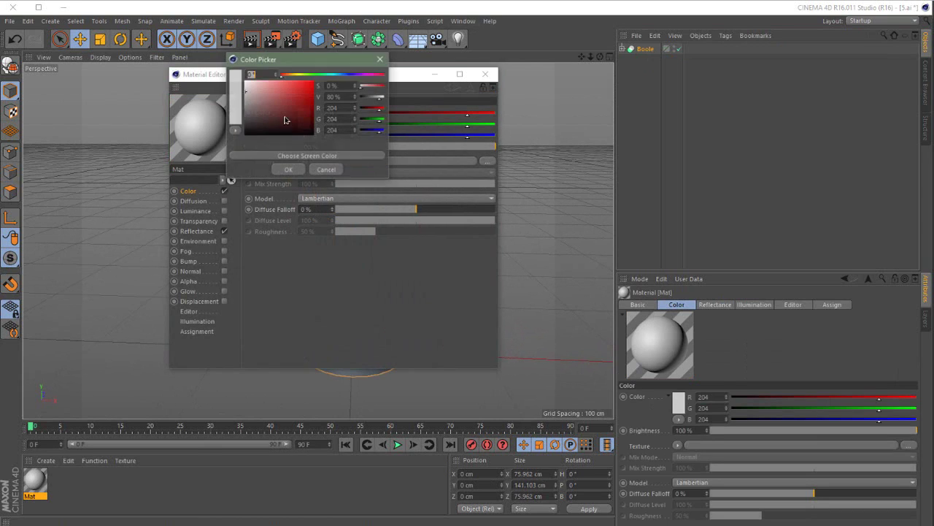
drag(285, 118, 246, 141)
click(288, 168)
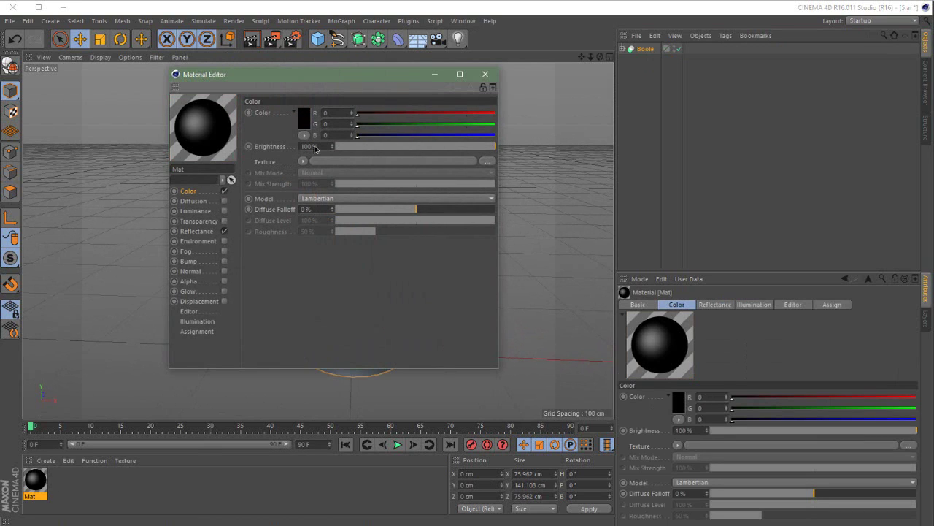
Step: Add a Reflection (Legacy) layer at 16% brightness and set global reflection brightness to 26% and global specular brightness to 35%
click(195, 230)
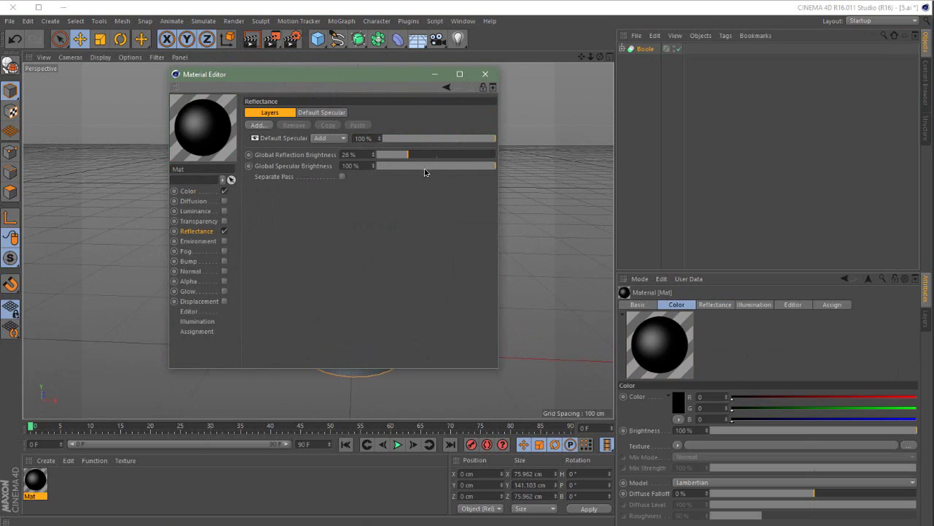
click(259, 125)
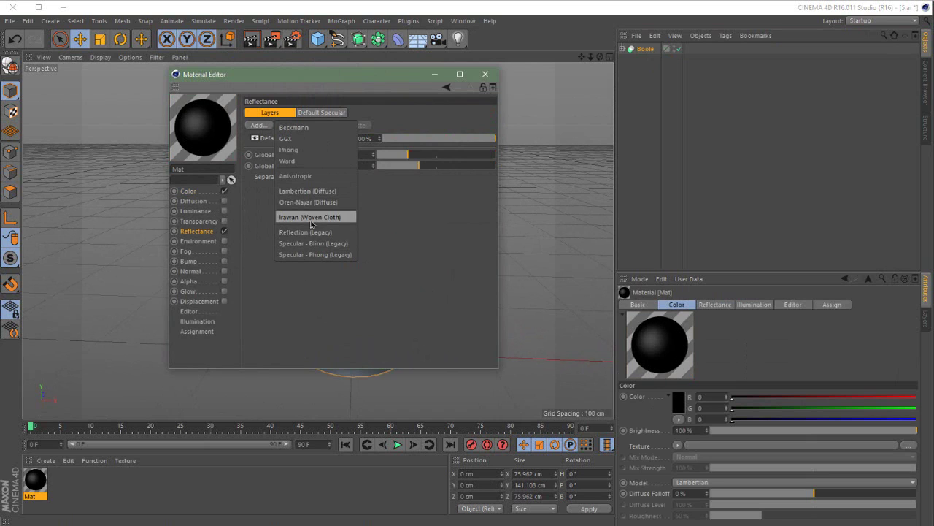
click(291, 233)
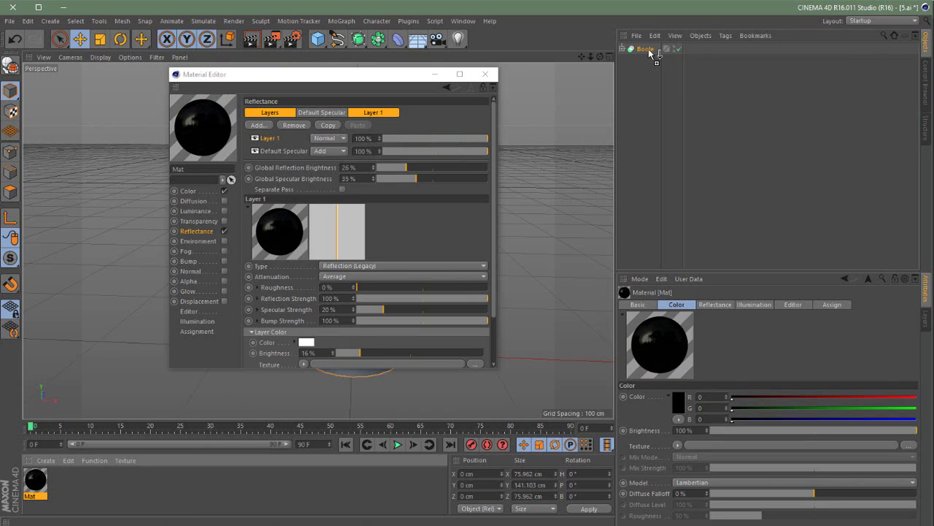
Step: Assign the black material to the rook's Boole and close the material editor
drag(652, 53, 654, 52)
click(485, 74)
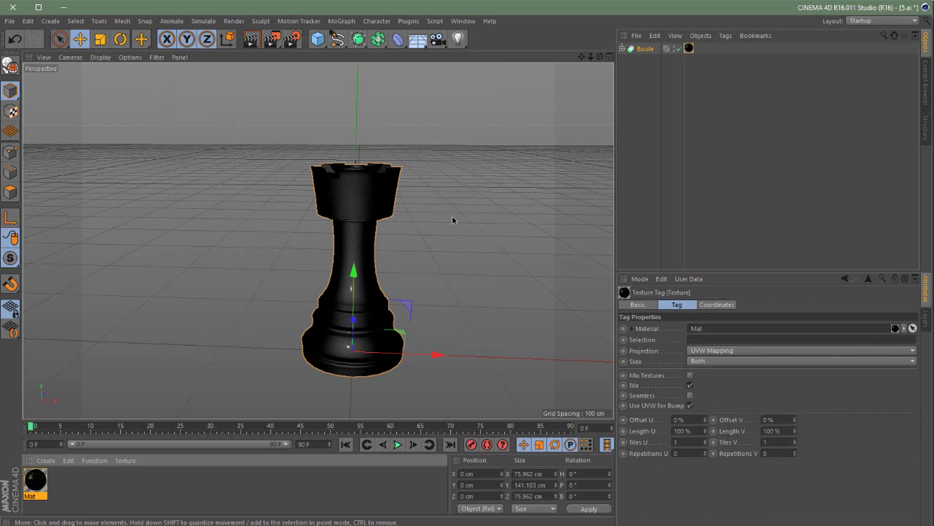
alt+drag(431, 223, 382, 223)
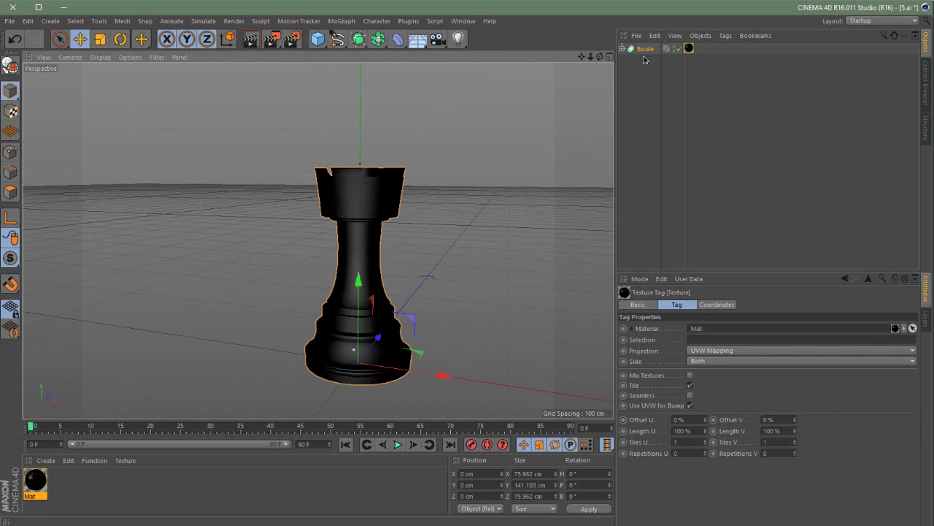
Step: Copy the rook's Boole, paste it into the 1.ai document and hide it in the viewport
click(645, 49)
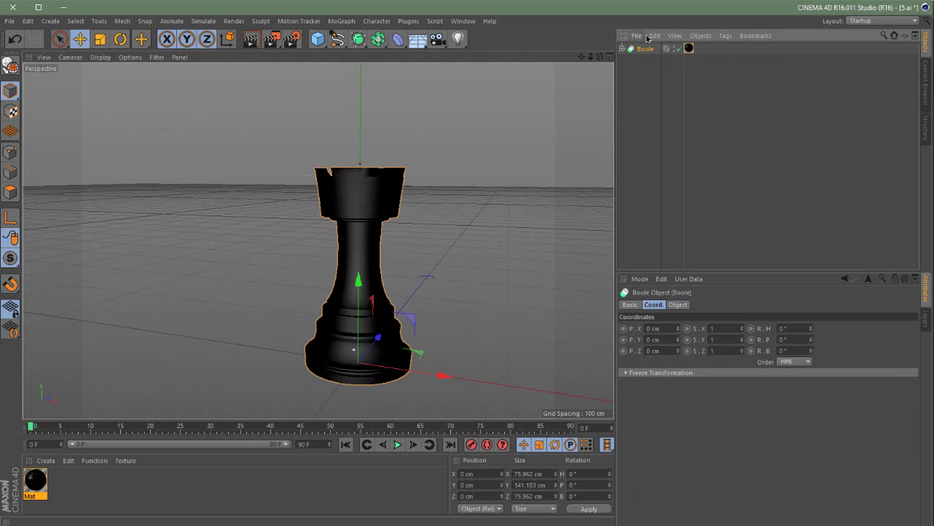
click(653, 36)
click(675, 90)
click(462, 21)
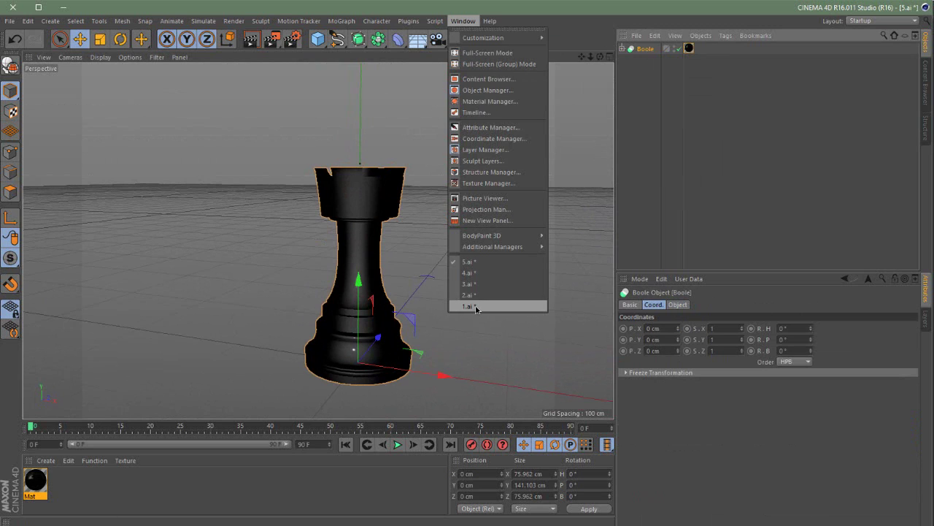
click(468, 306)
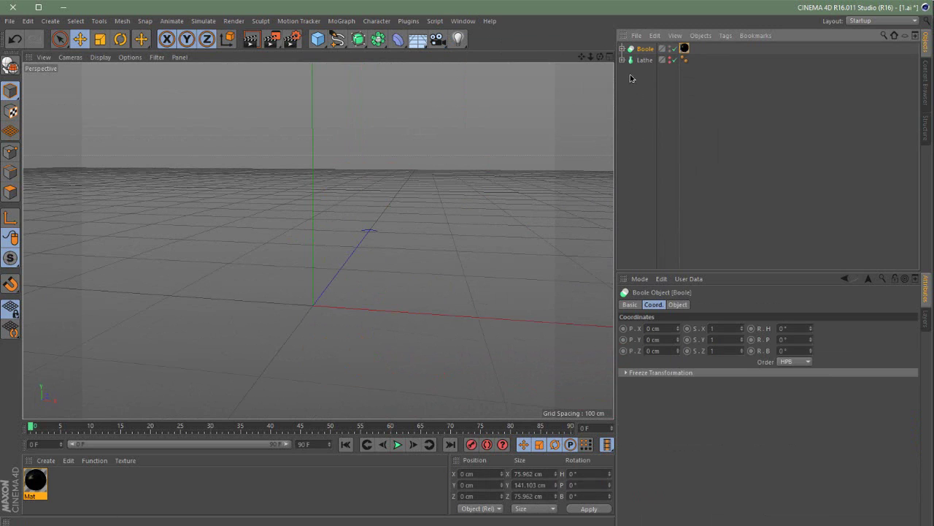
Step: Switch to the 3.ai document, make the bishop's Lathe visible and select it
click(462, 20)
click(468, 283)
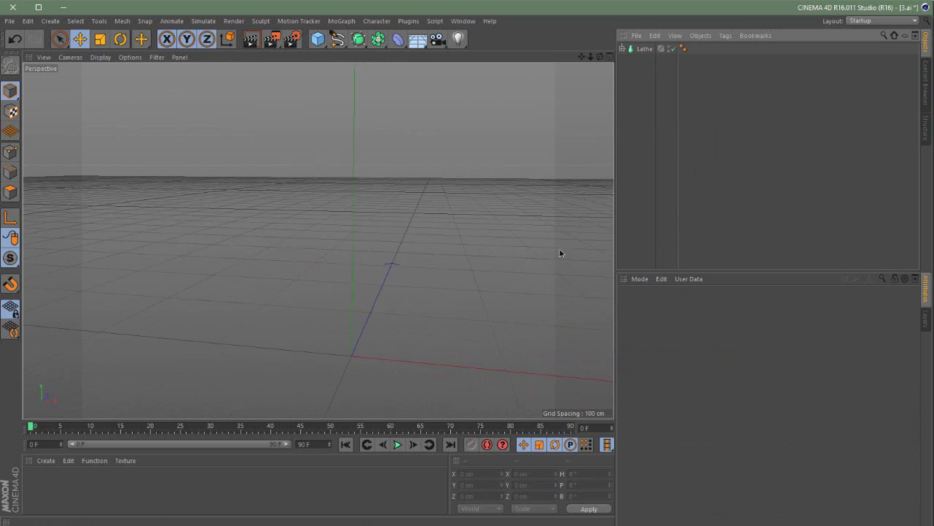
click(642, 53)
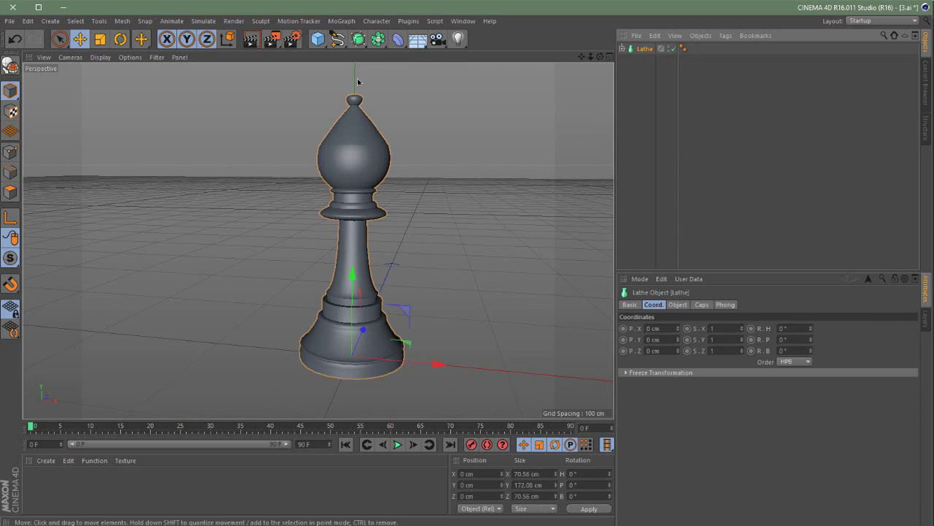
Step: In the front view, draw a closed curved Bezier spline crossing the right side of the bishop's head as the slit profile
drag(358, 39, 436, 45)
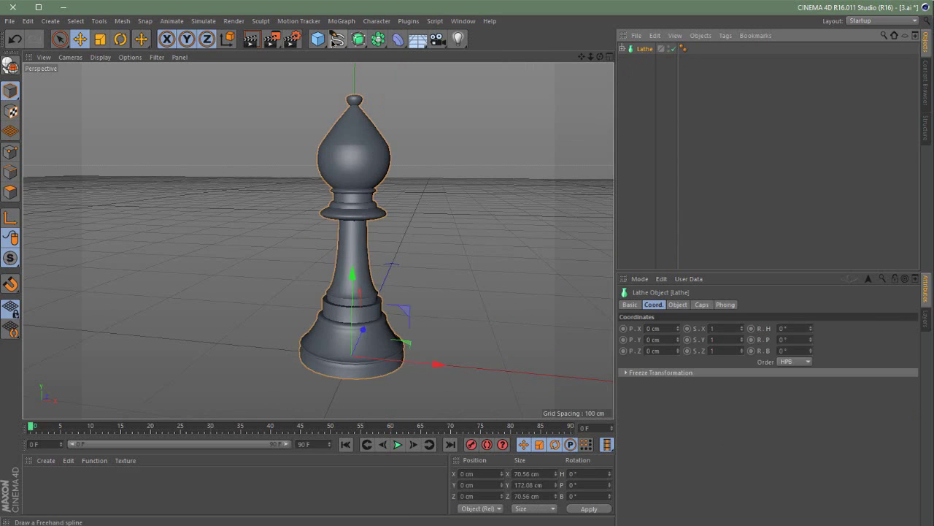
click(336, 41)
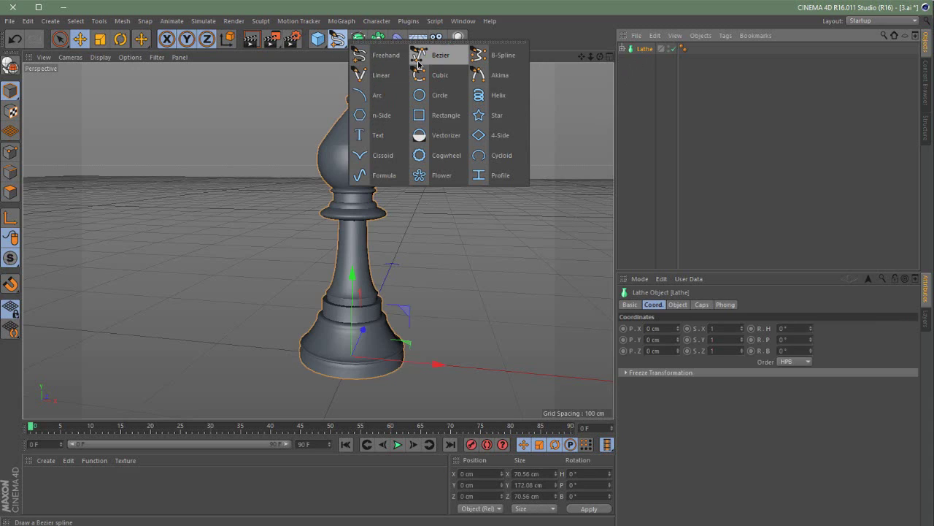
click(418, 65)
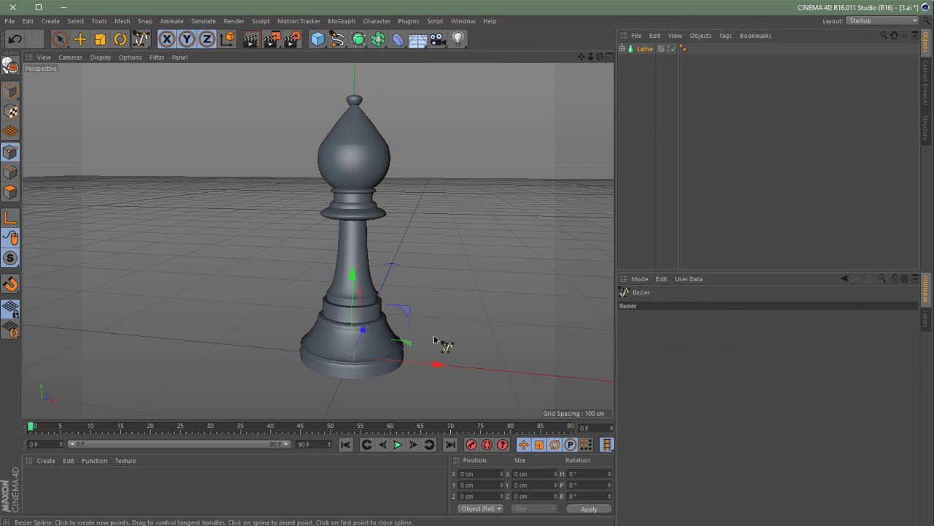
key(F4)
alt+middle_drag(395, 151, 367, 270)
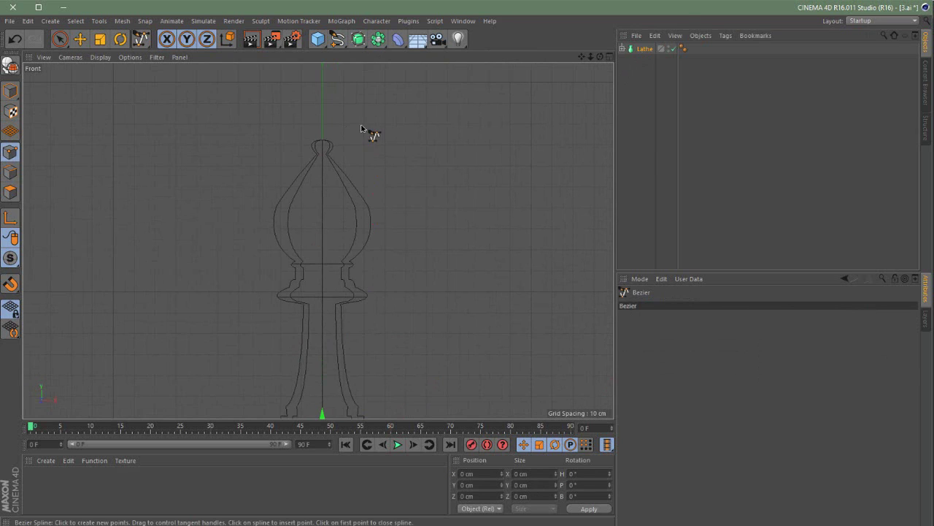
click(364, 141)
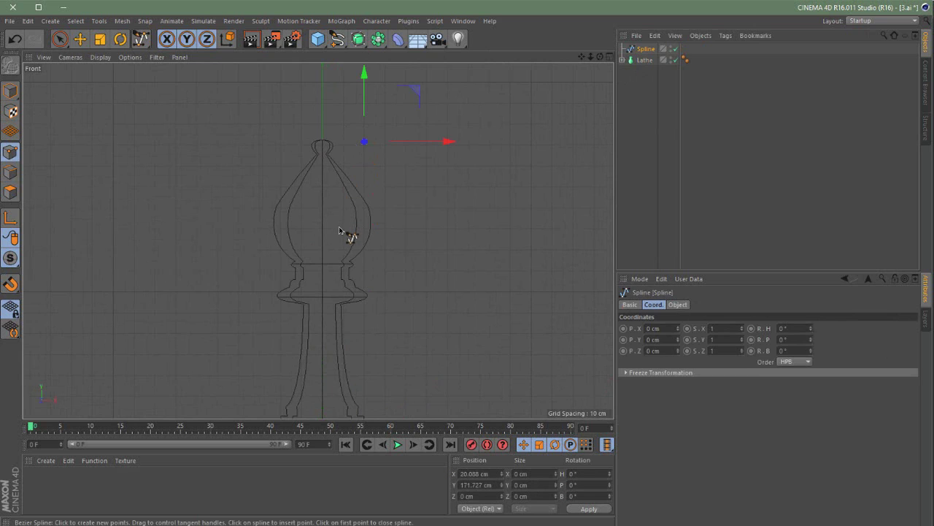
drag(336, 226, 341, 244)
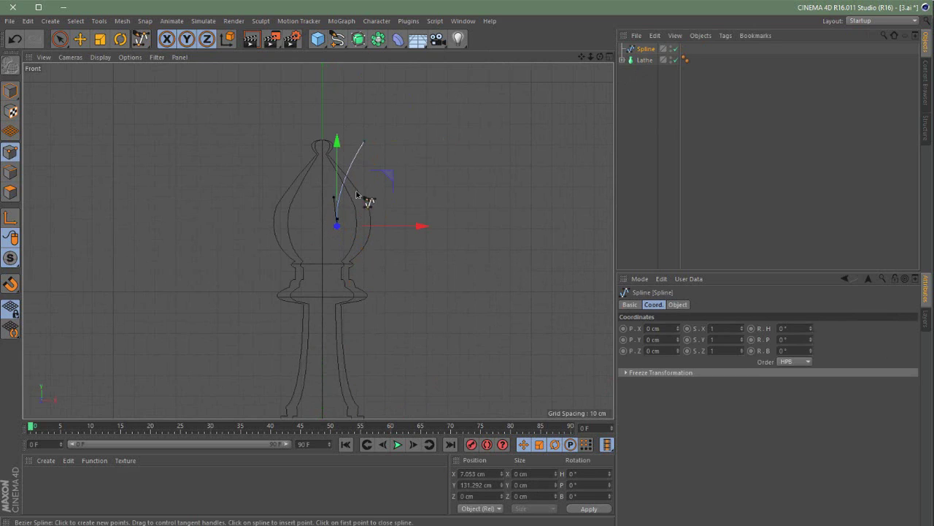
drag(393, 155, 408, 149)
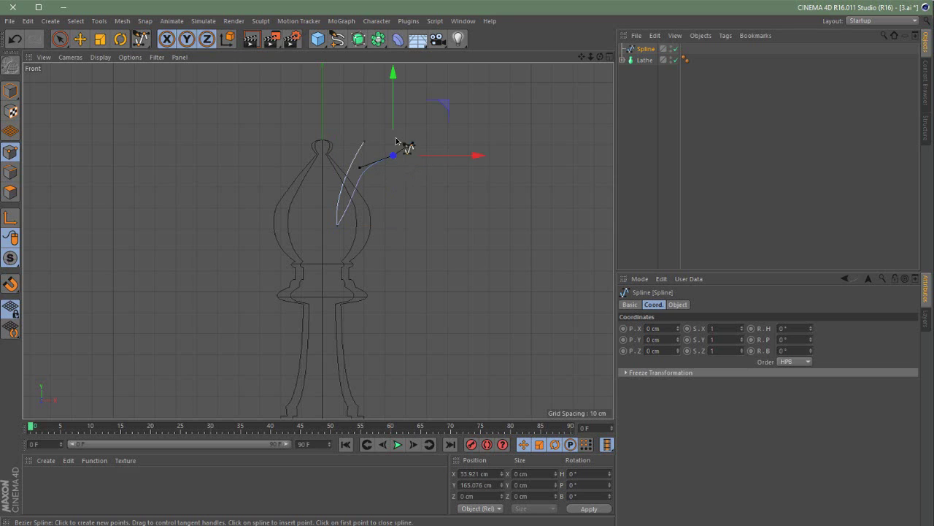
click(364, 143)
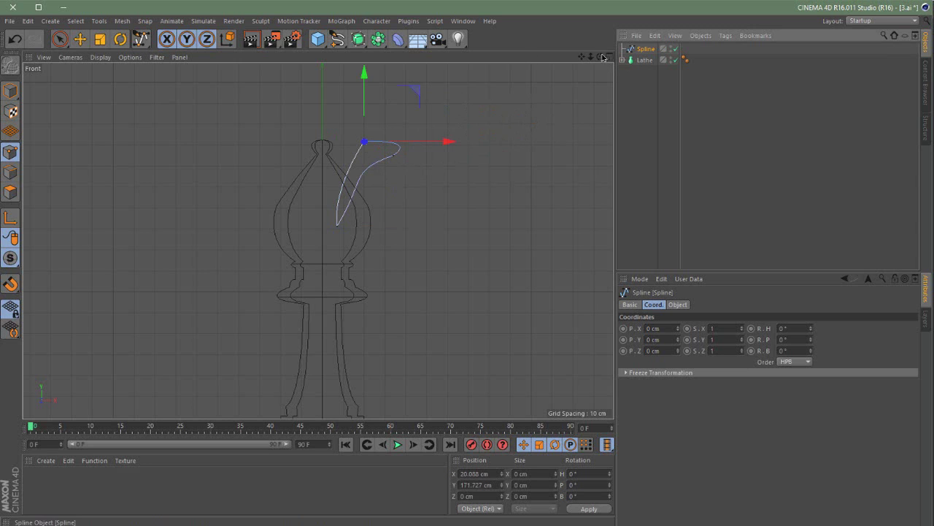
Step: Add an Extrude, nest the slit spline in it and set its Z movement to 92 cm
click(358, 38)
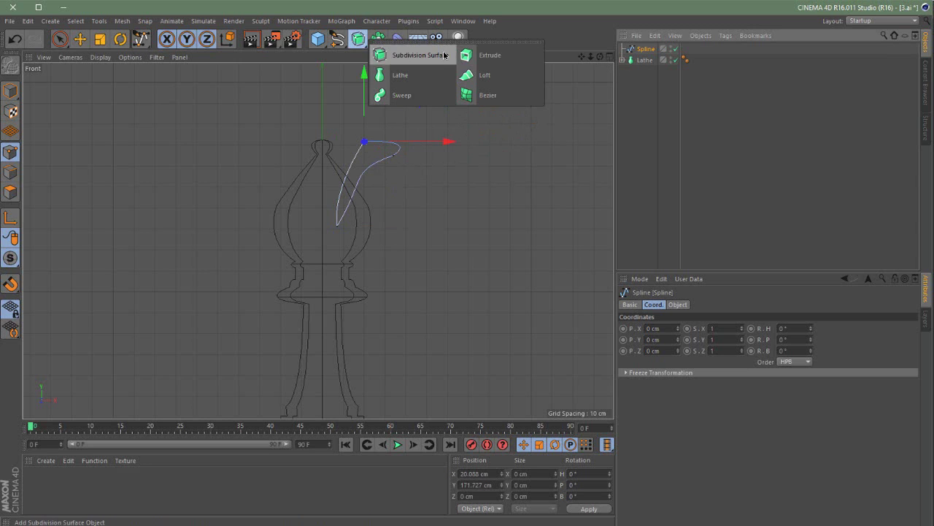
click(505, 56)
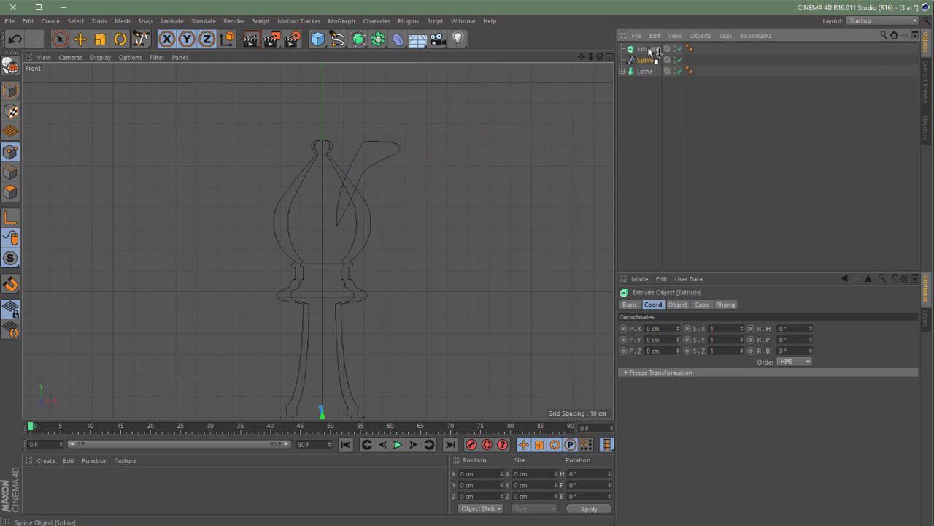
drag(652, 51, 648, 50)
click(647, 49)
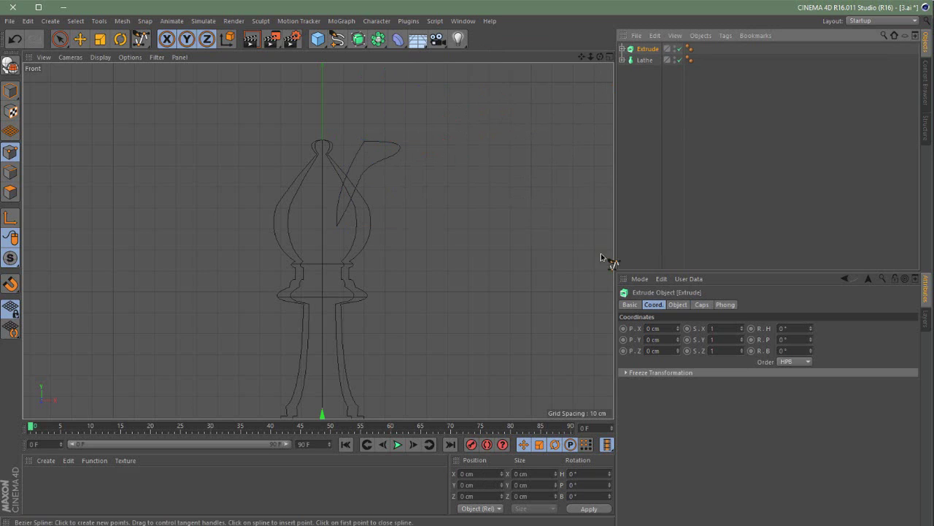
click(678, 304)
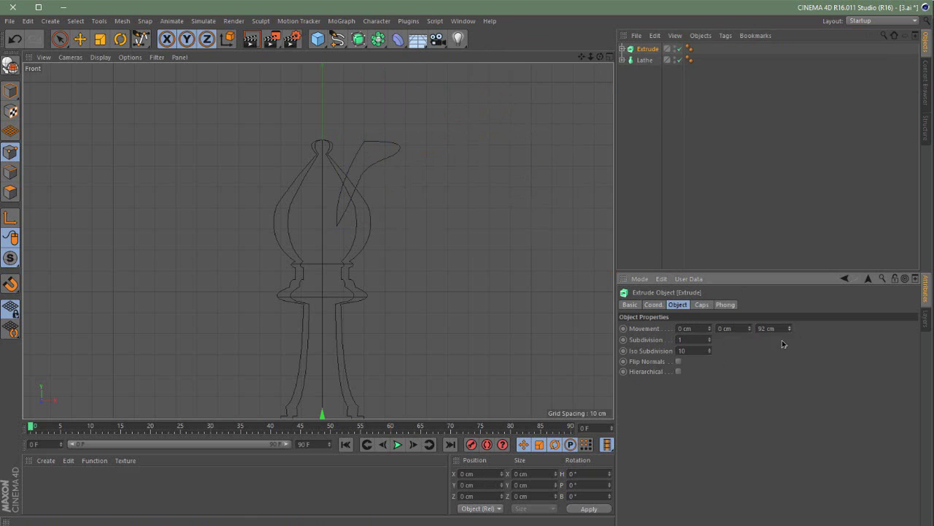
Step: In the perspective view, move the Extrude along its Z axis so it passes through the bishop's head
key(F1)
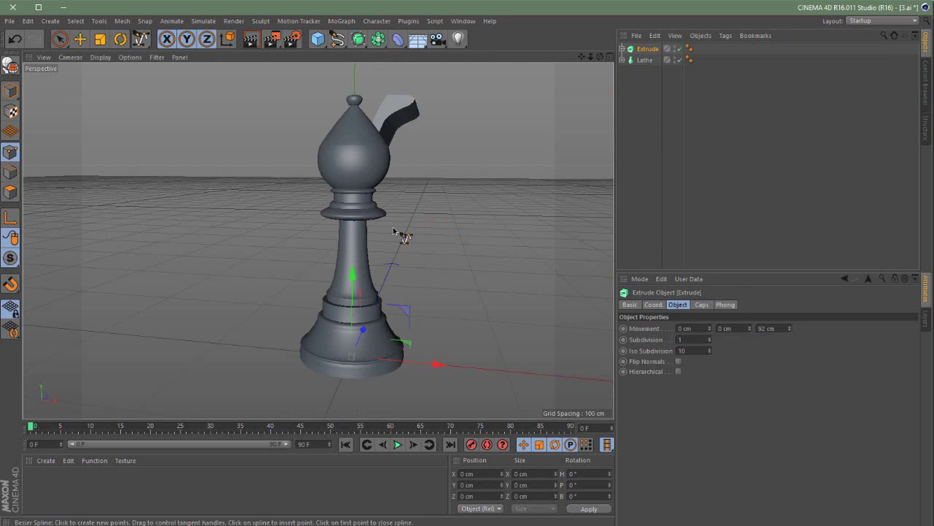
alt+drag(425, 174, 119, 98)
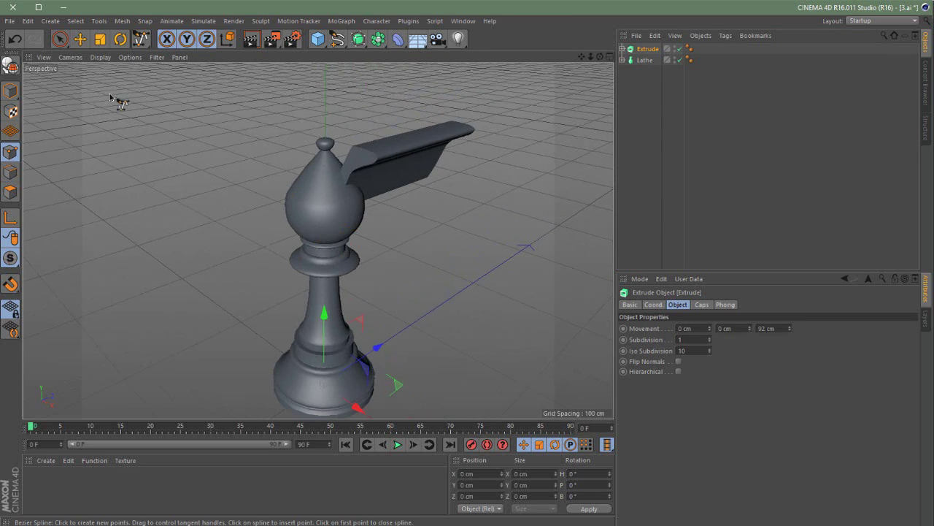
click(80, 38)
drag(373, 358, 348, 369)
alt+drag(333, 294, 399, 291)
Step: Add a Boole, nest the Lathe and the Extrude in it with the Lathe first to cut the bishop's slit, and collapse it
click(381, 39)
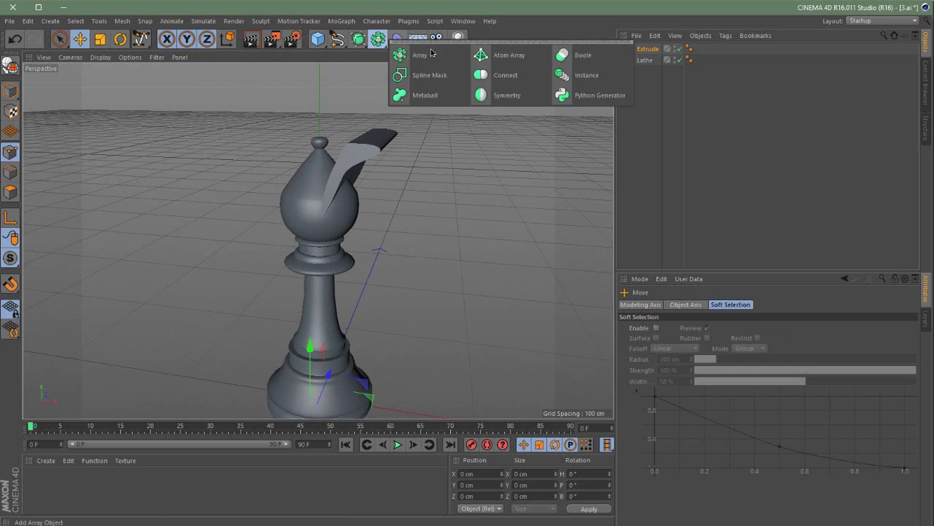
click(581, 56)
mouse_move(648, 61)
mouse_down()
mouse_move(646, 78)
mouse_move(647, 51)
mouse_up()
ctrl+click(644, 62)
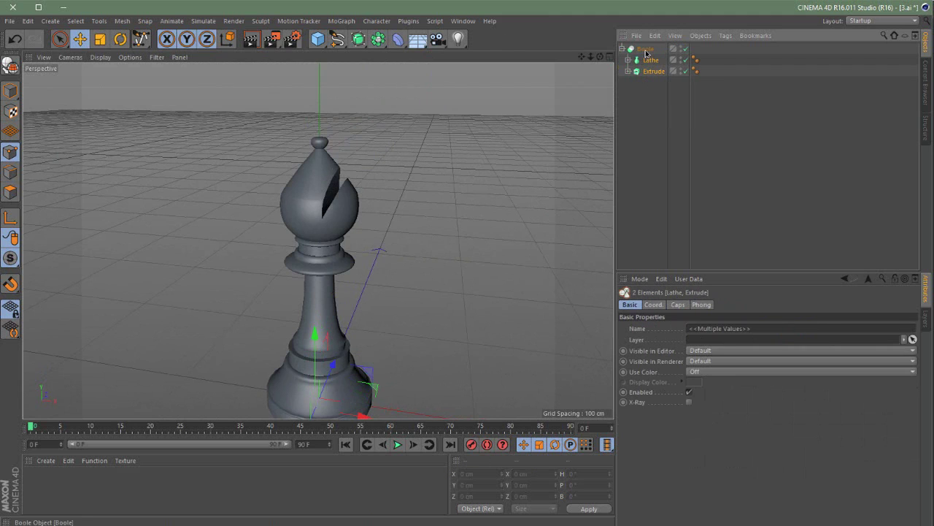
click(652, 62)
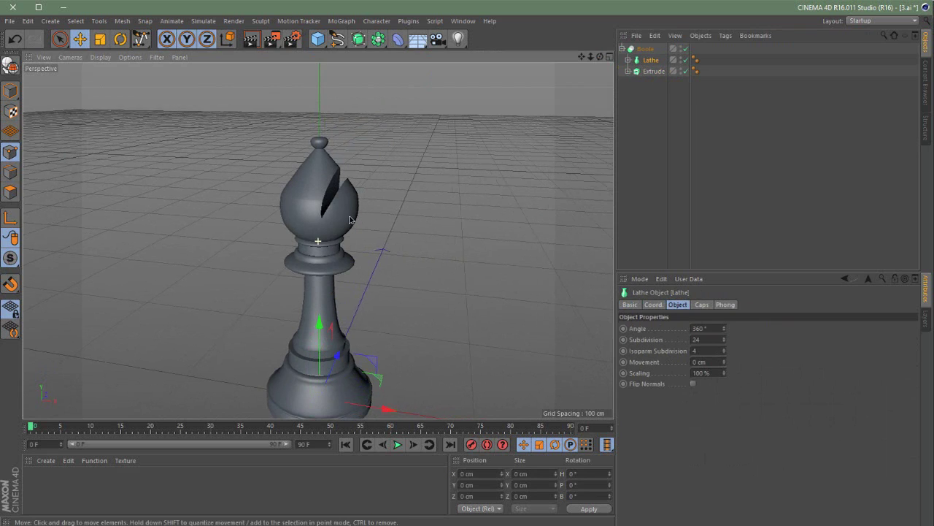
alt+drag(438, 211, 182, 343)
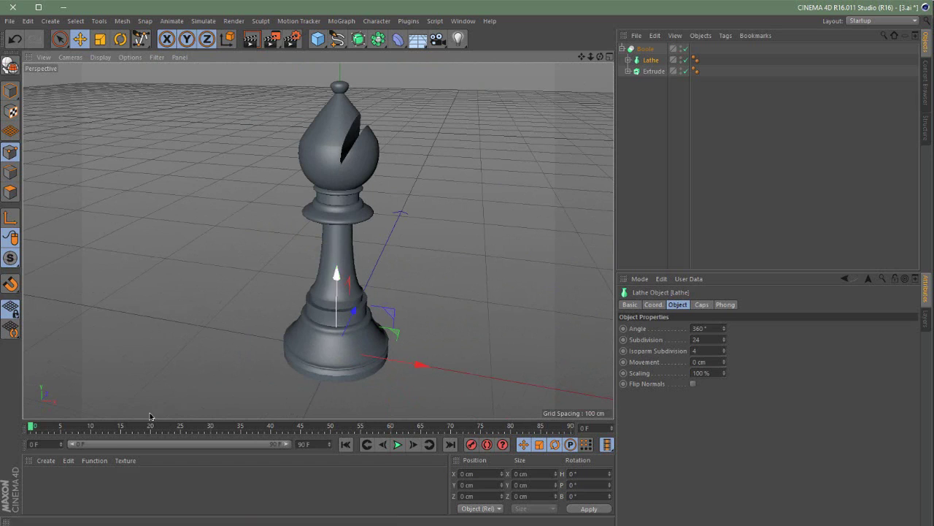
click(625, 49)
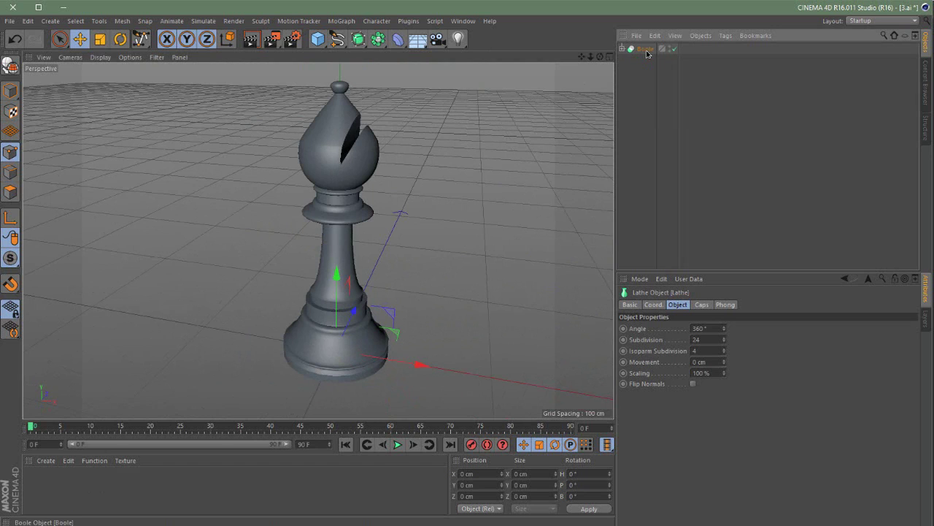
Step: Copy the bishop's Boole from 3.ai and paste it into the 1.ai document
click(645, 50)
click(464, 22)
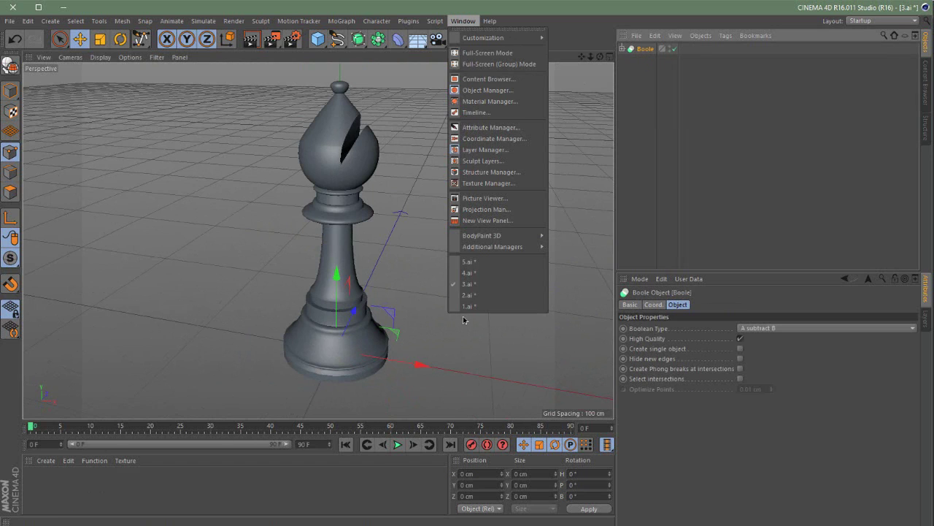
click(488, 306)
key(ctrl+v)
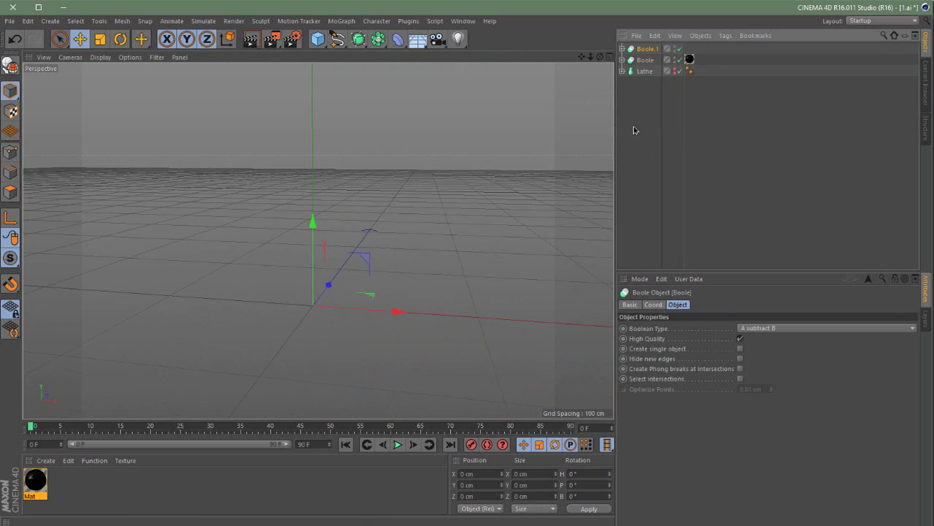
alt+middle_drag(359, 278, 356, 284)
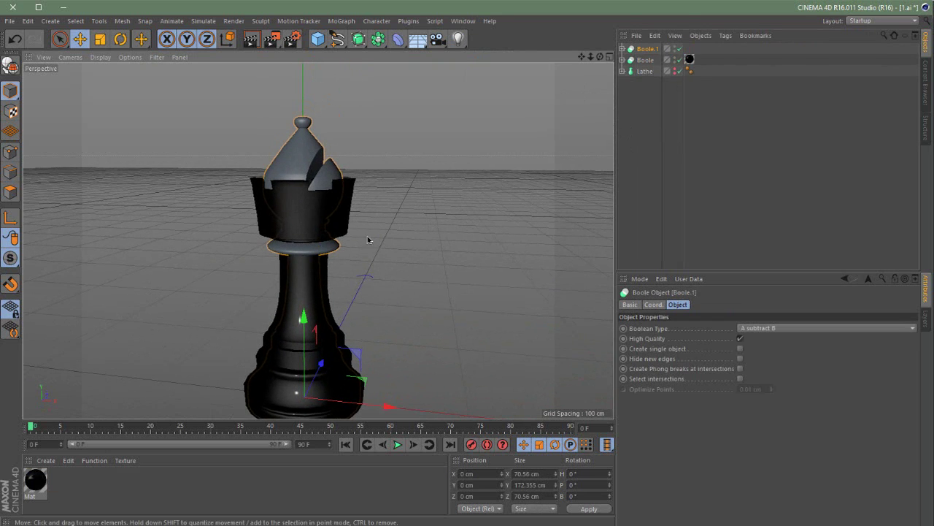
Step: Copy the Cloner with the rook's cutting cubes from 5.ai and paste it into the queen's document, 4.ai
click(463, 20)
click(483, 273)
alt+drag(478, 273, 370, 209)
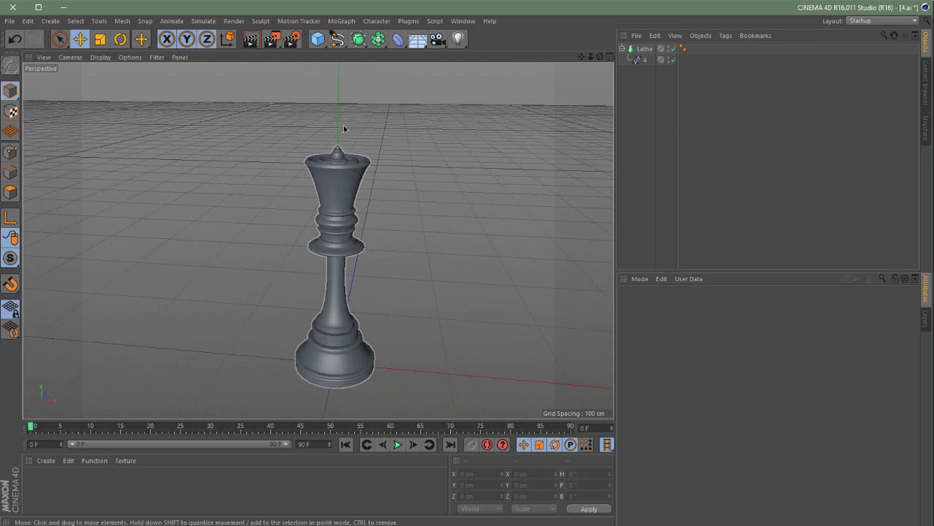
scroll(343, 124, up, 2)
click(463, 20)
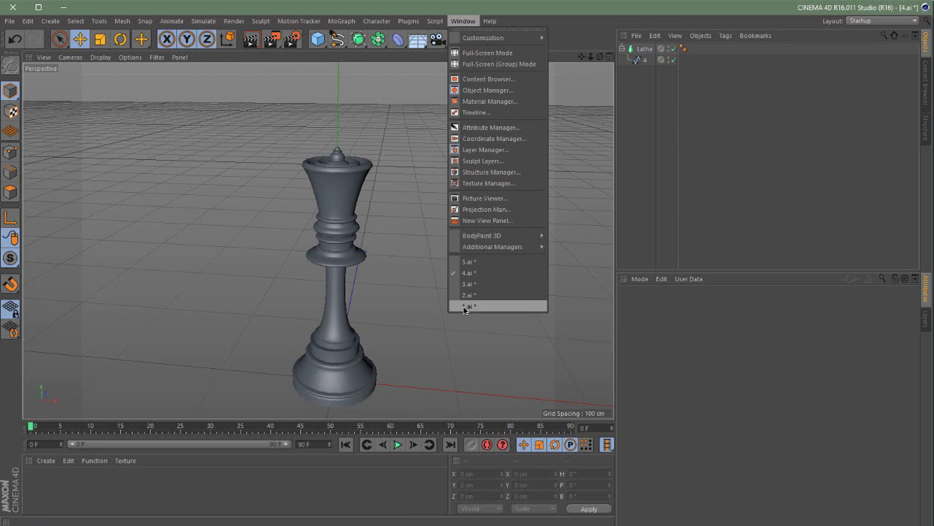
click(470, 261)
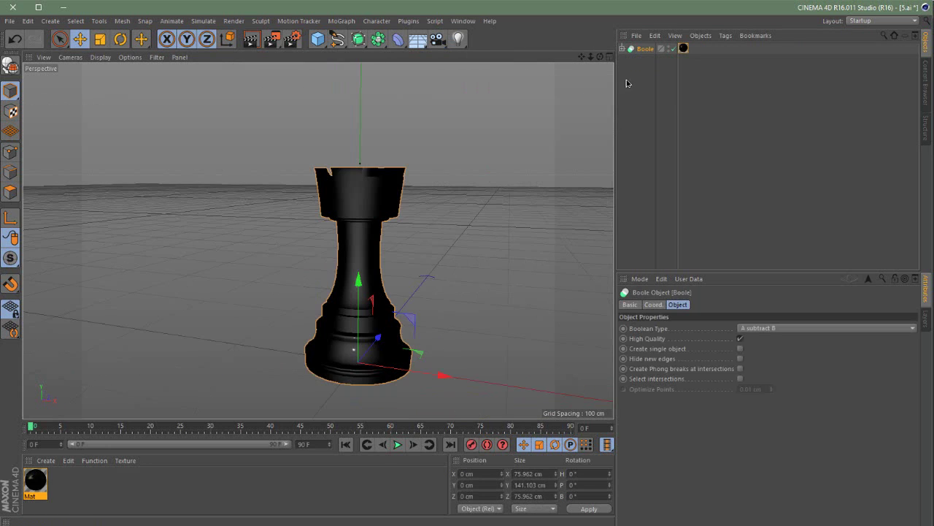
click(624, 50)
click(647, 72)
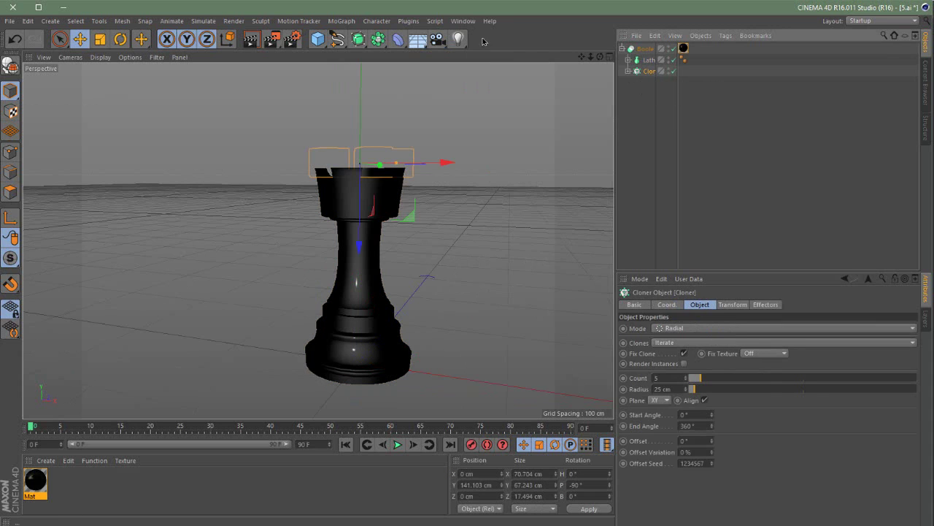
click(465, 22)
click(511, 278)
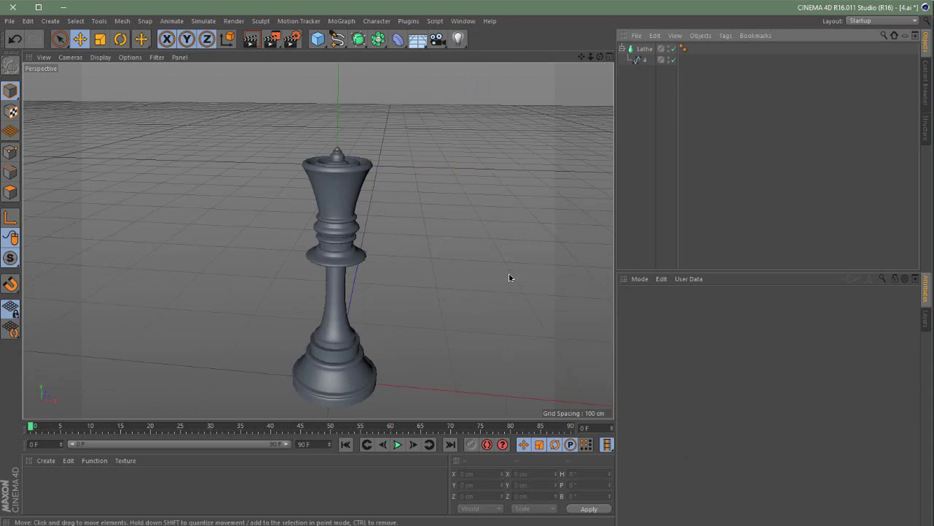
key(ctrl+v)
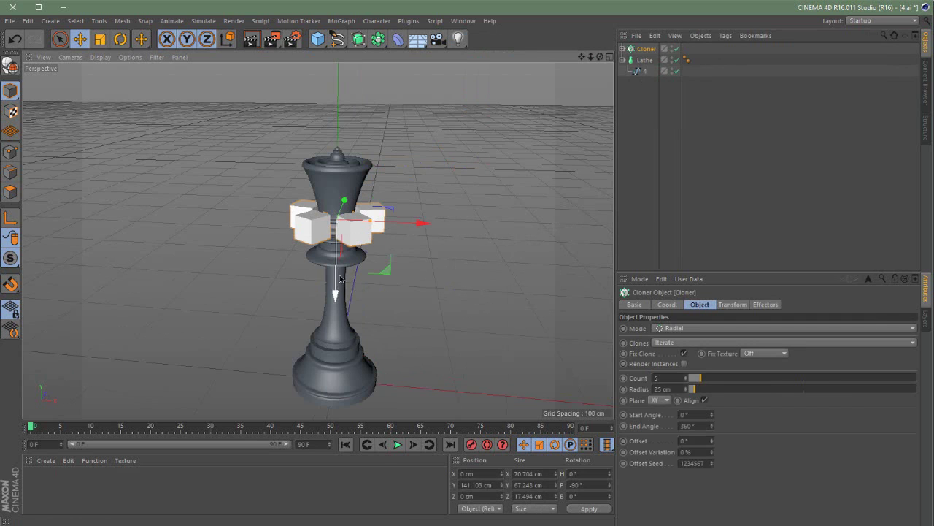
Step: Raise the Cloner to the queen's crown, at a Y position of about 191.8 cm
mouse_move(339, 279)
mouse_down()
mouse_move(340, 204)
mouse_move(369, 293)
mouse_move(326, 276)
mouse_up()
scroll(355, 259, up, 2)
scroll(355, 259, up, 5)
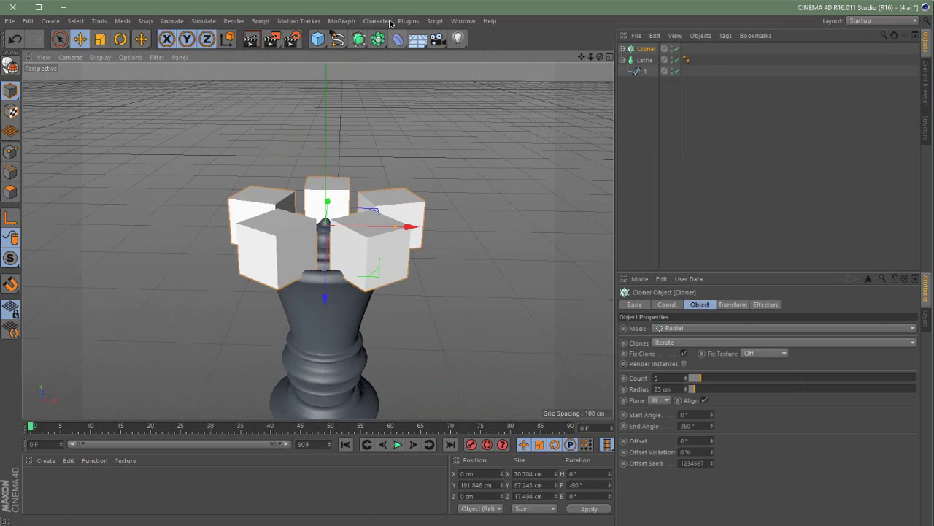
Step: Add a Boole and nest the queen's Lathe and the Cloner in it, Lathe first, to notch the crown rim
drag(372, 47, 584, 56)
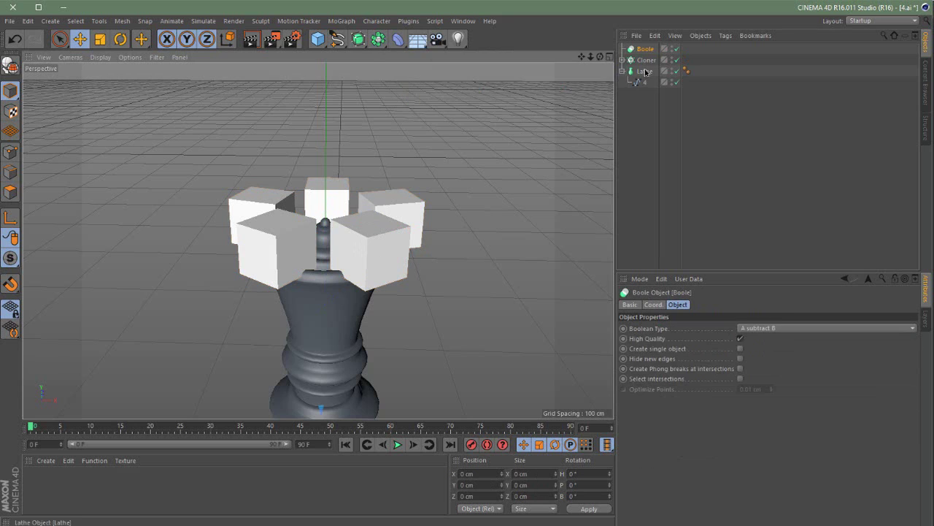
click(623, 71)
click(643, 72)
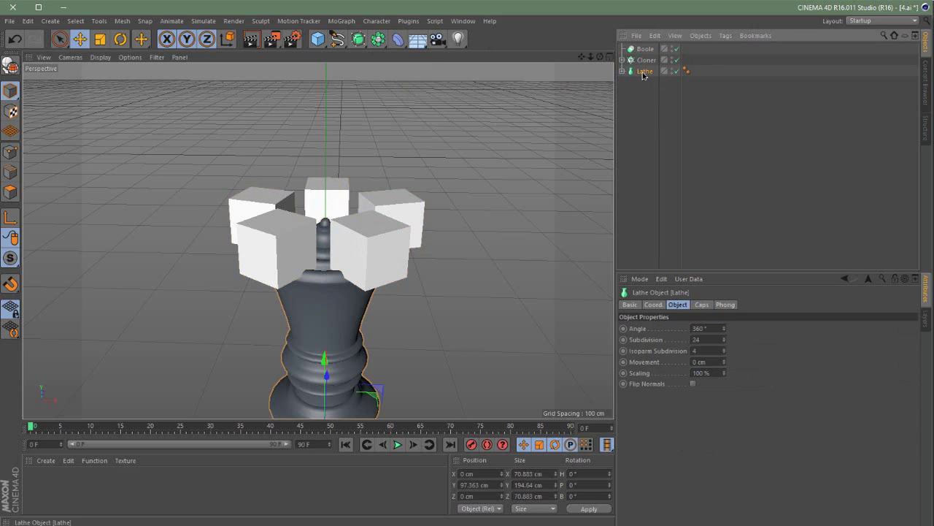
mouse_move(646, 60)
mouse_down()
mouse_move(645, 87)
mouse_move(640, 58)
mouse_up()
drag(641, 61, 643, 50)
click(622, 48)
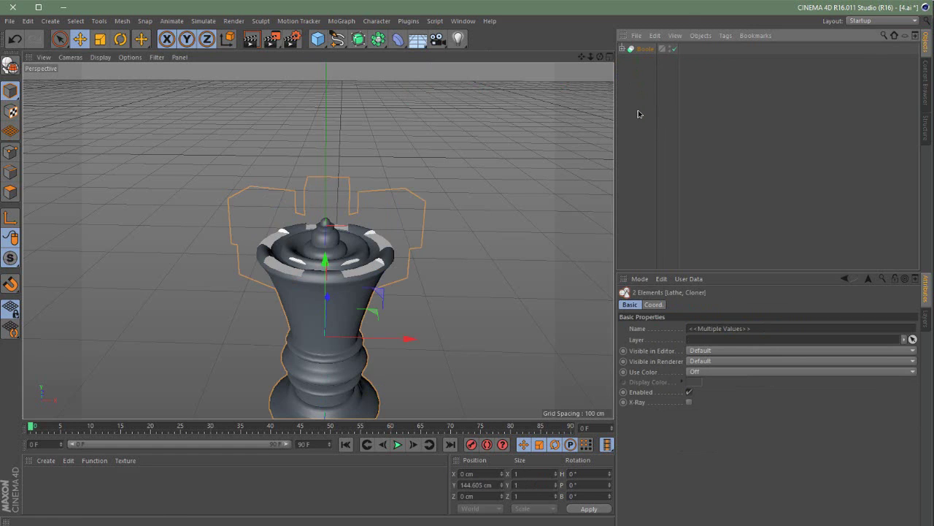
Step: Lower the Cloner inside the Boole to a Y position of about 189.2 cm to deepen the crown notches
alt+drag(409, 219, 394, 277)
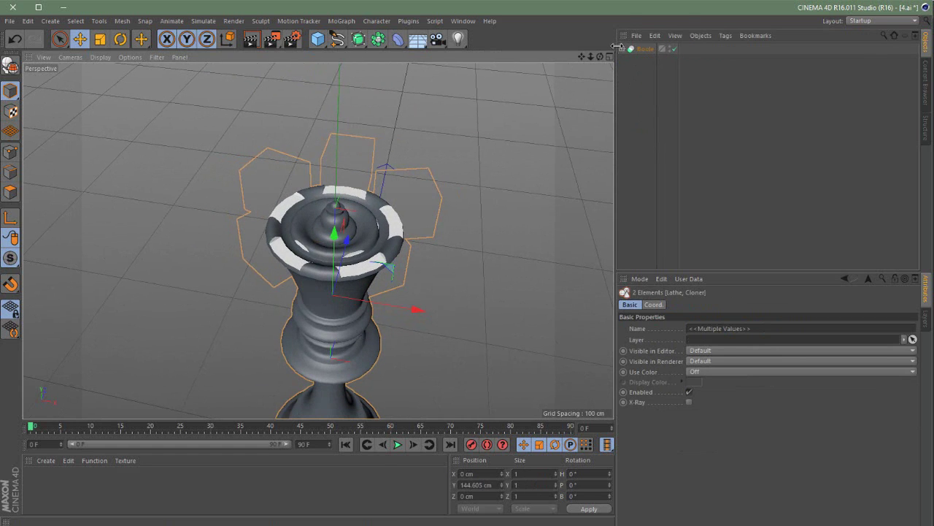
click(622, 49)
click(650, 70)
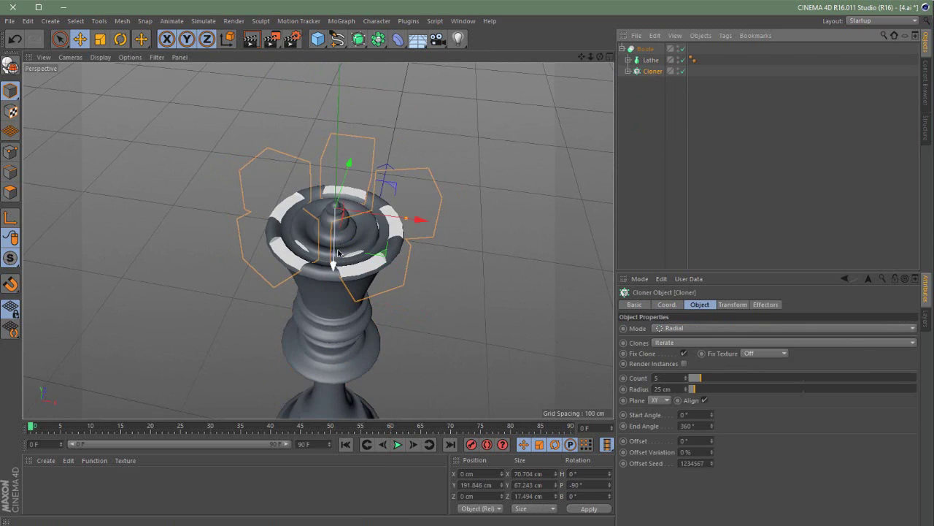
drag(338, 252, 366, 205)
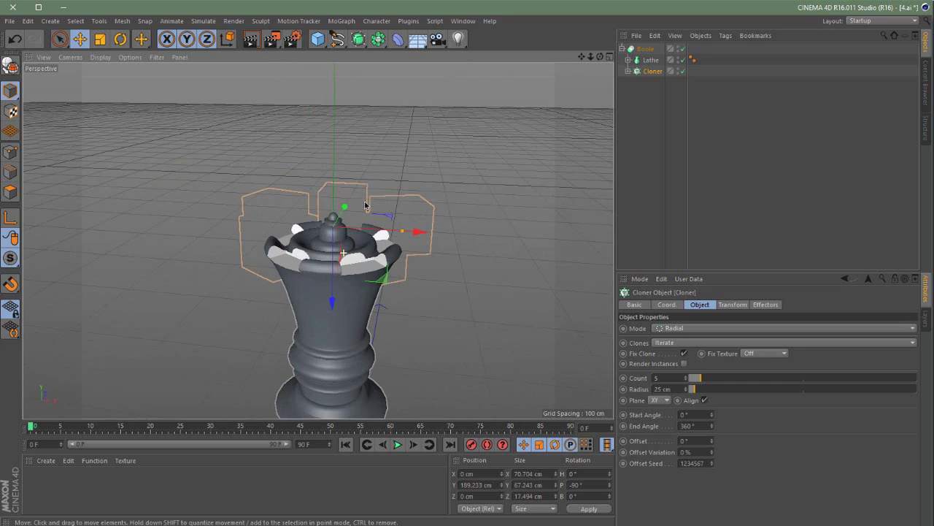
Step: Collapse the queen's Boole in 4.ai, copy it and paste it into the 1.ai document
scroll(365, 205, down, 8)
alt+middle_drag(344, 307, 317, 240)
click(623, 49)
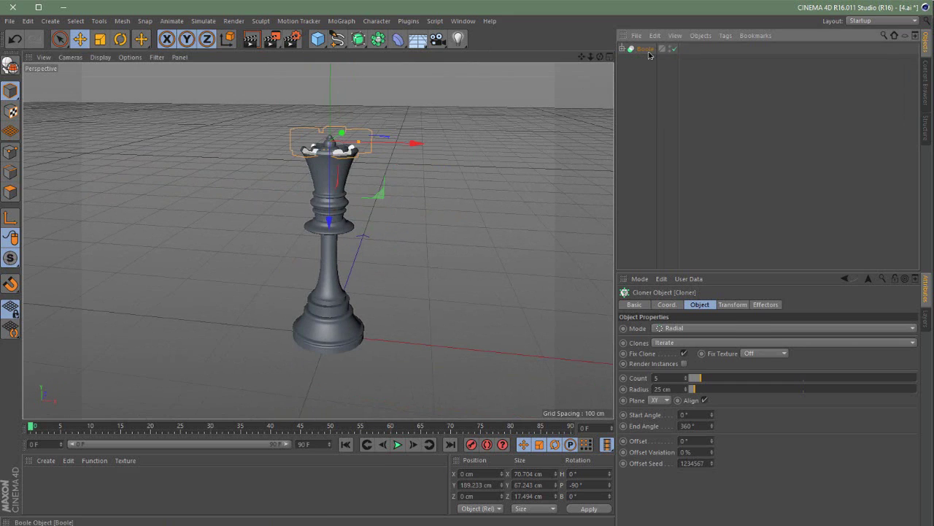
click(646, 51)
click(463, 20)
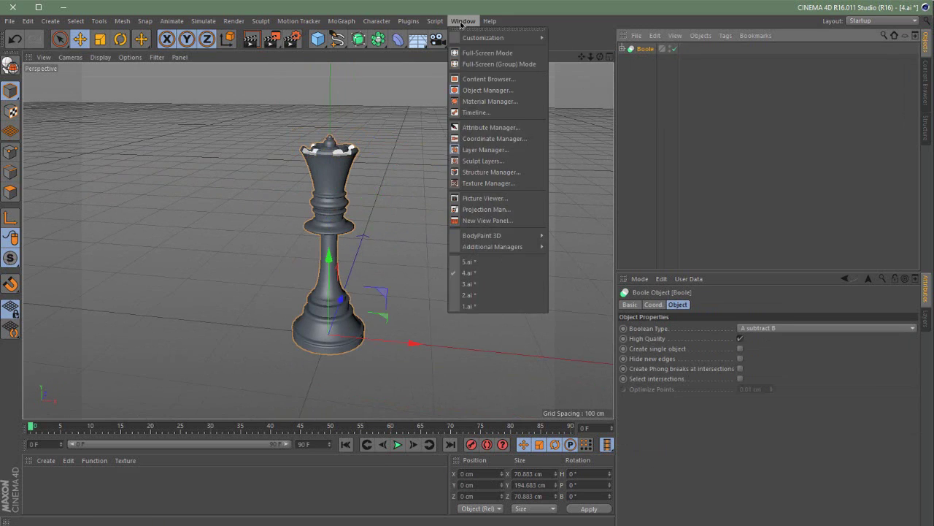
click(475, 308)
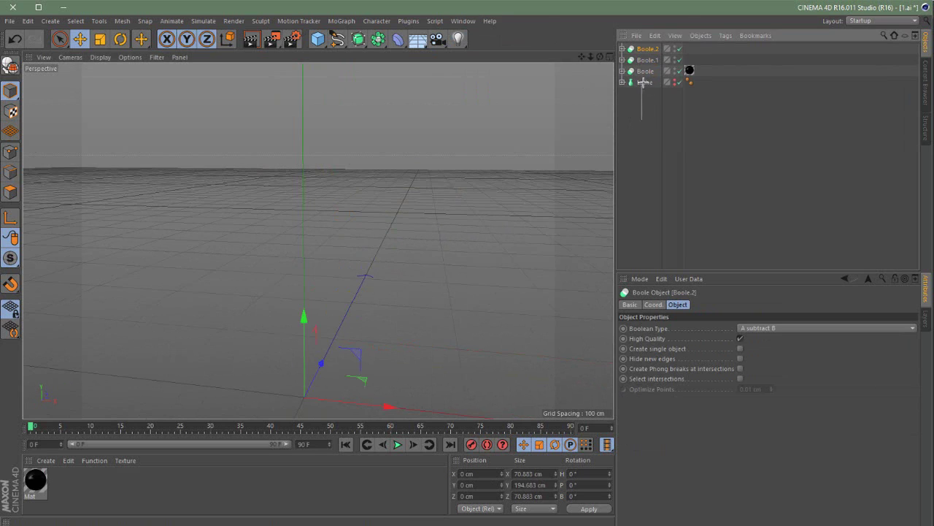
Step: Check the pieces in 5.ai, 4.ai and 3.ai, switch to 2.ai and make the king's Lathe visible
click(645, 83)
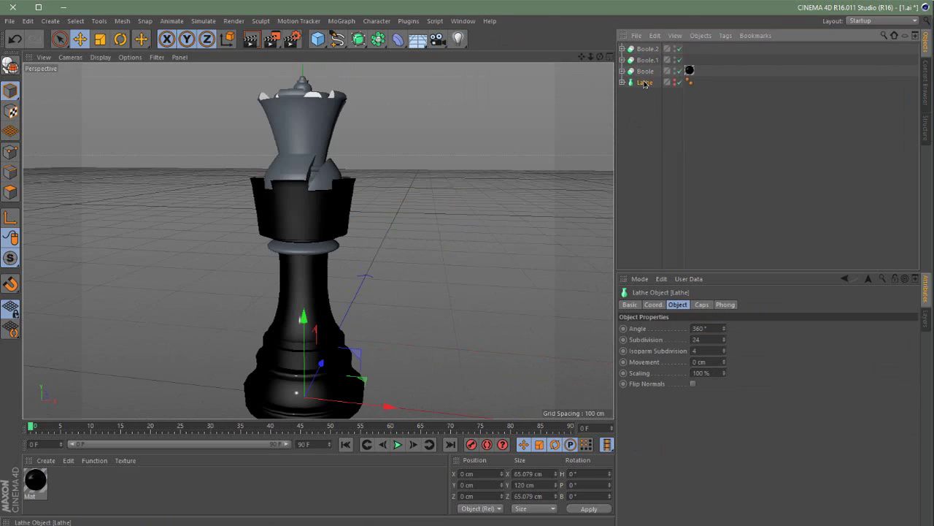
click(465, 21)
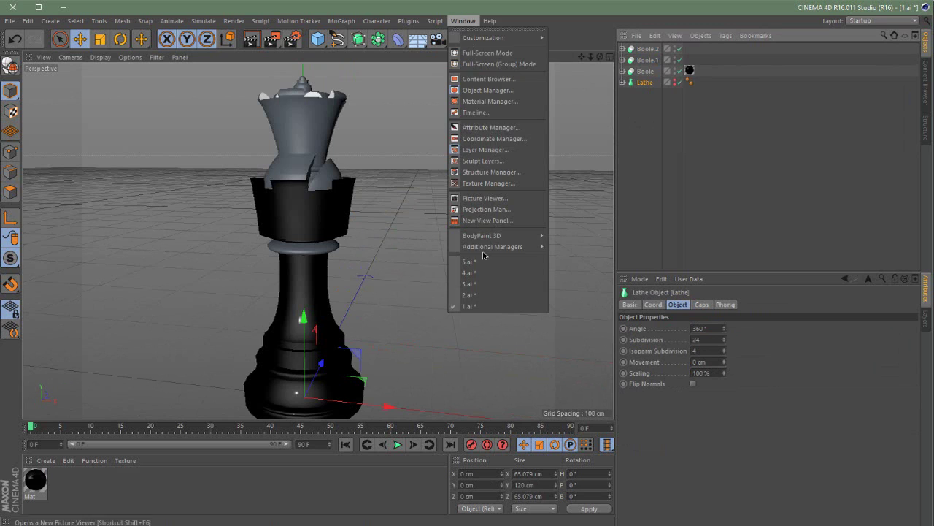
click(488, 262)
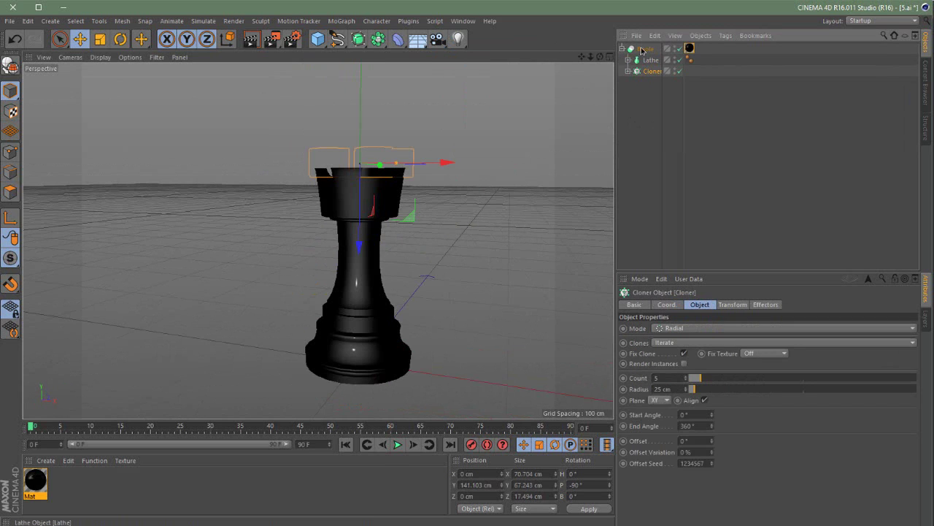
click(463, 22)
click(503, 273)
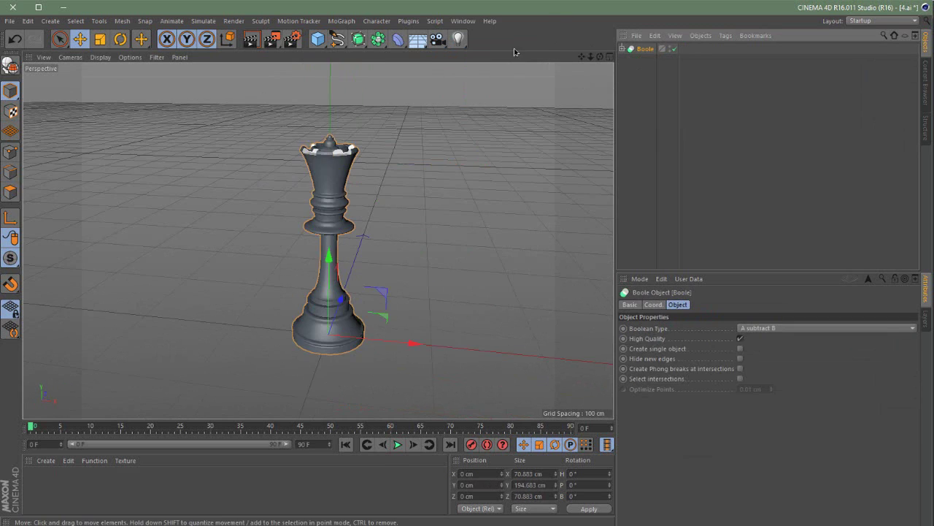
click(466, 22)
click(473, 286)
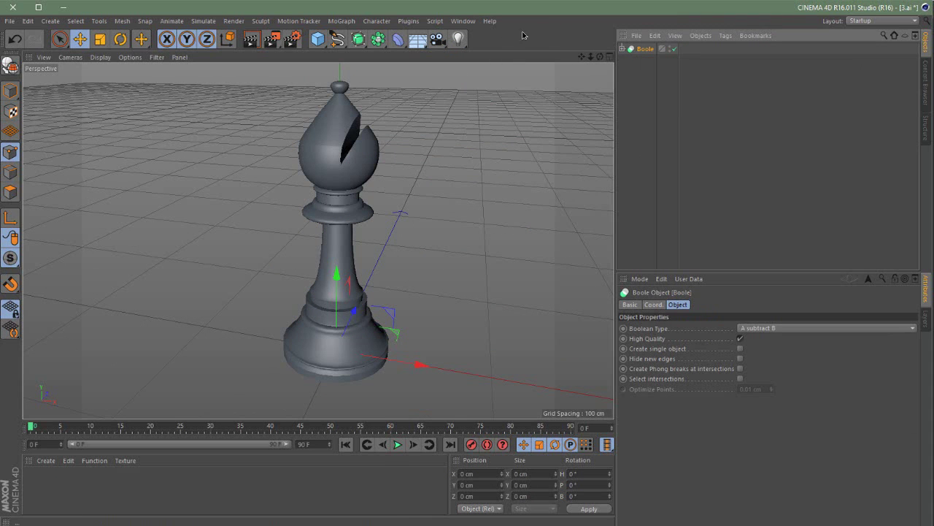
click(459, 21)
click(503, 298)
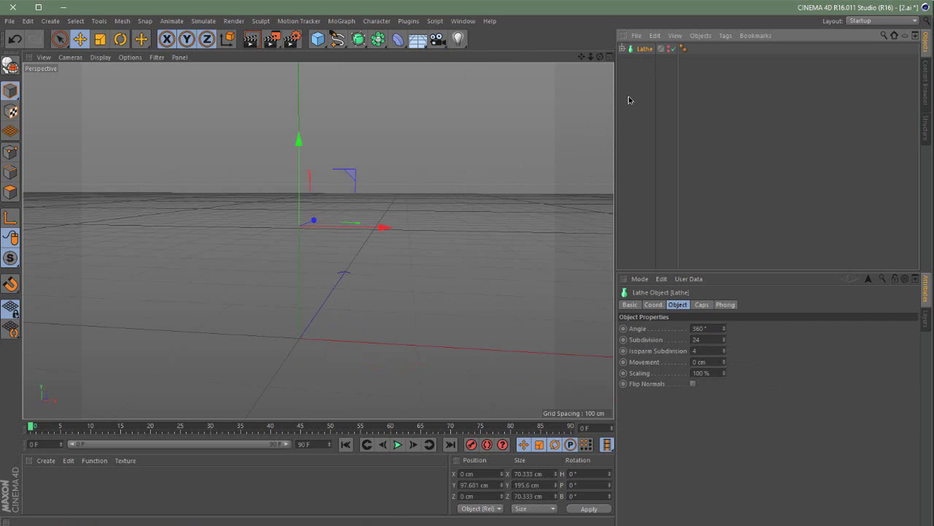
click(670, 49)
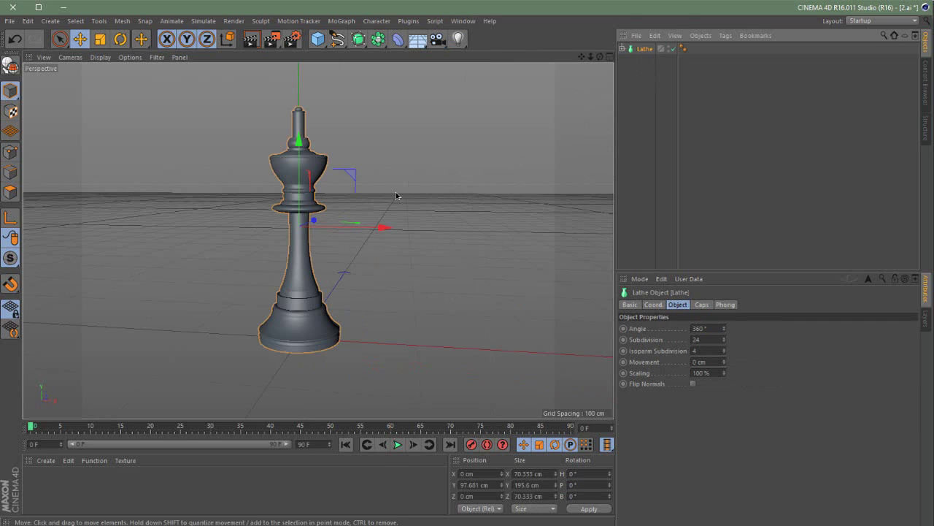
Step: Add a Cube to the king's scene and shrink it to about 67.4 × 52 × 21.1 cm
alt+drag(396, 196, 425, 180)
click(317, 39)
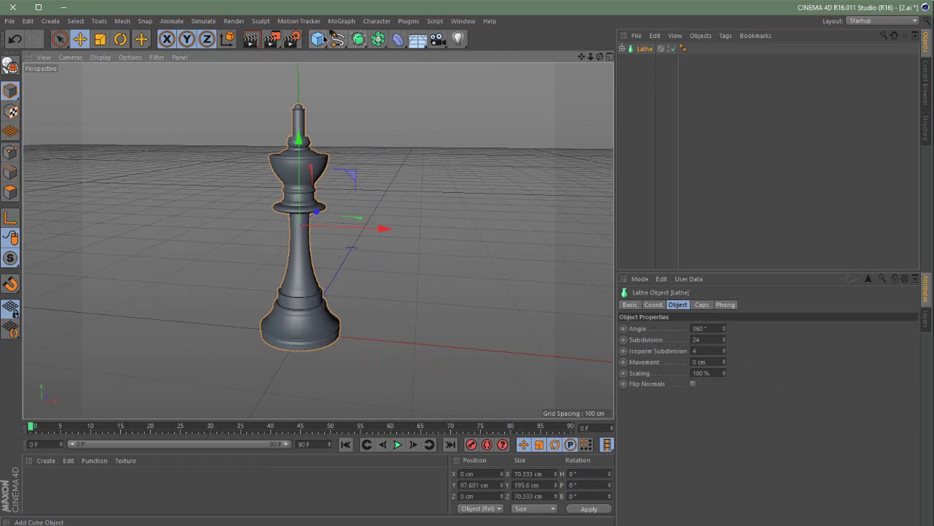
click(421, 55)
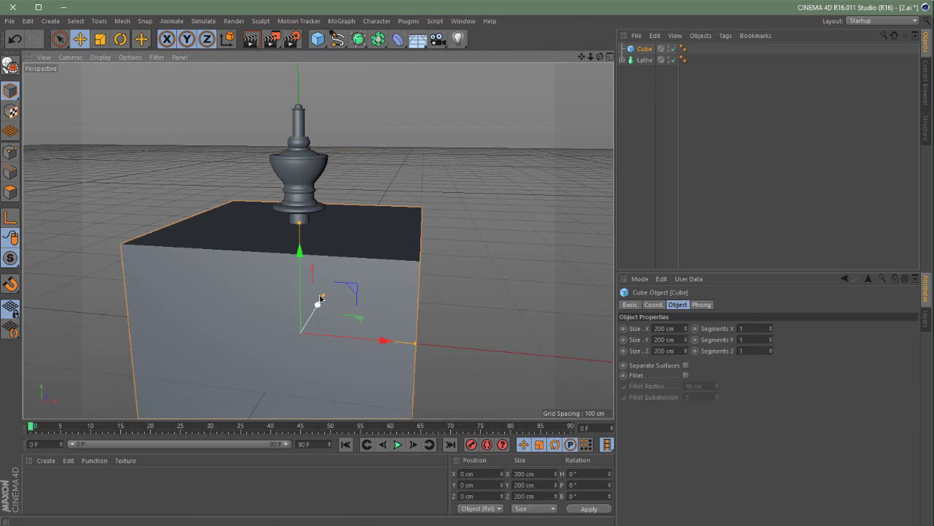
mouse_move(299, 224)
mouse_down()
mouse_move(301, 305)
mouse_move(309, 230)
mouse_up()
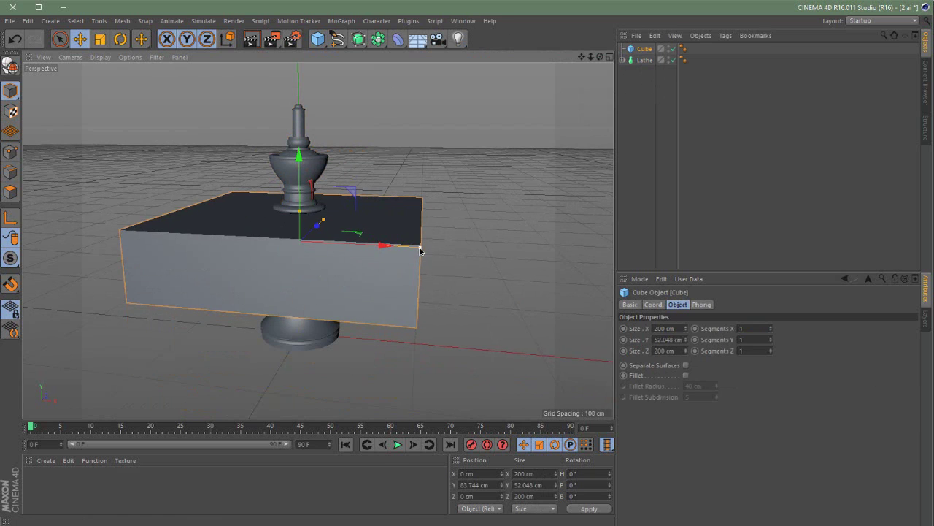
drag(417, 253, 310, 219)
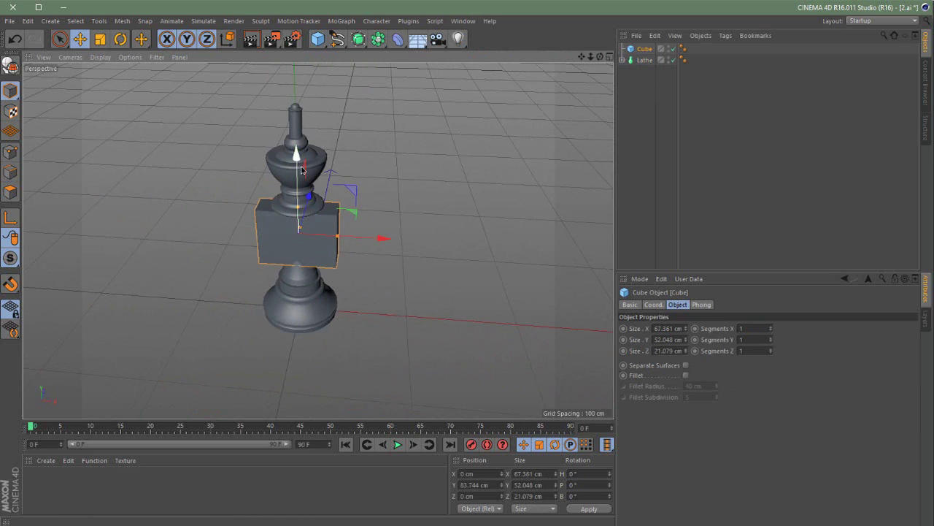
Step: Raise the Cube to the king's top at Y about 170 cm and thin it to about 10.7 cm high and 9.4 cm deep
drag(306, 156, 307, 86)
scroll(332, 199, up, 6)
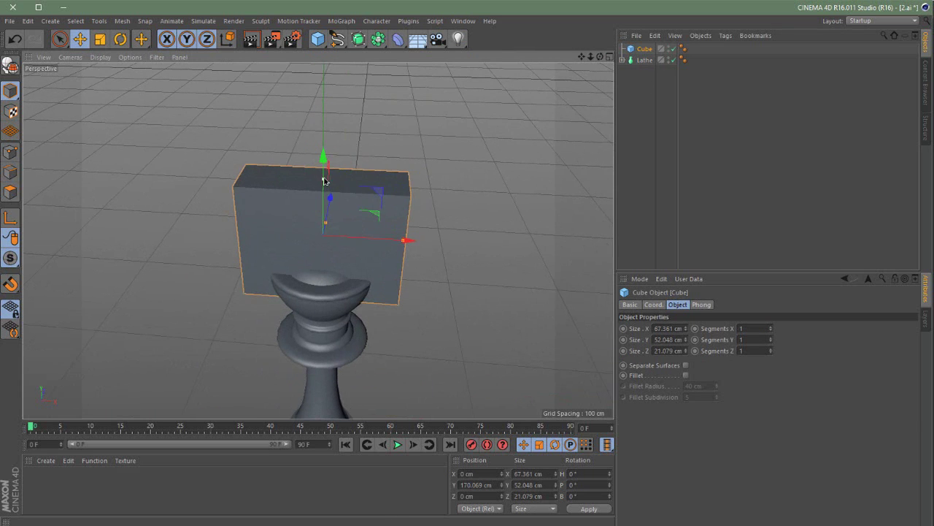
drag(324, 175, 325, 233)
mouse_move(324, 232)
alt+mouse_down()
mouse_move(307, 251)
mouse_move(300, 245)
mouse_move(333, 229)
alt+mouse_up()
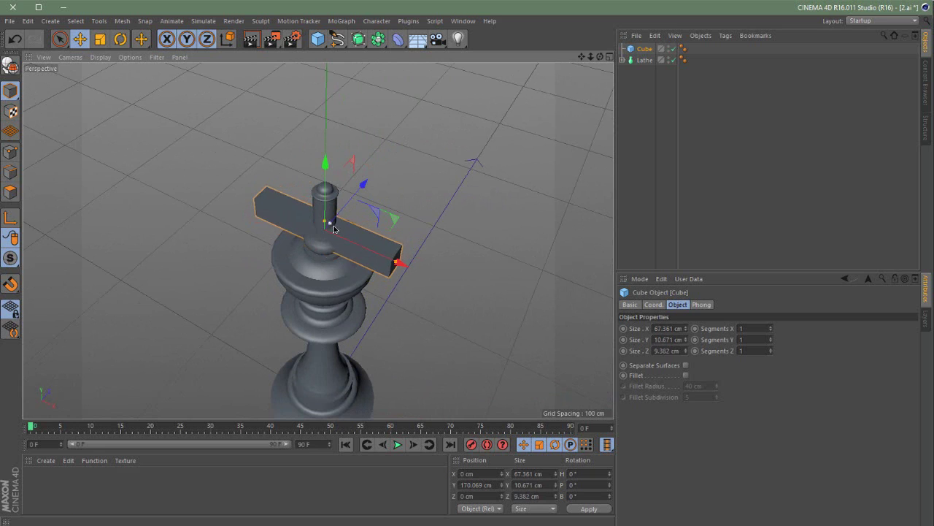
Step: Shorten the crossbar Cube to about 27.1 cm wide, raise it to Y about 181.6 cm and adjust its depth to about 9.7 cm
drag(375, 253, 315, 211)
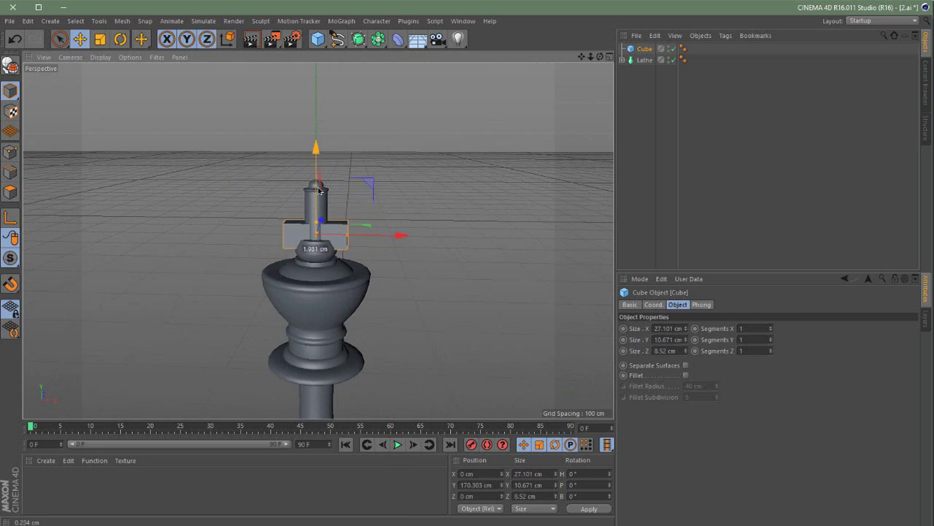
drag(319, 179, 146, 235)
scroll(309, 213, up, 6)
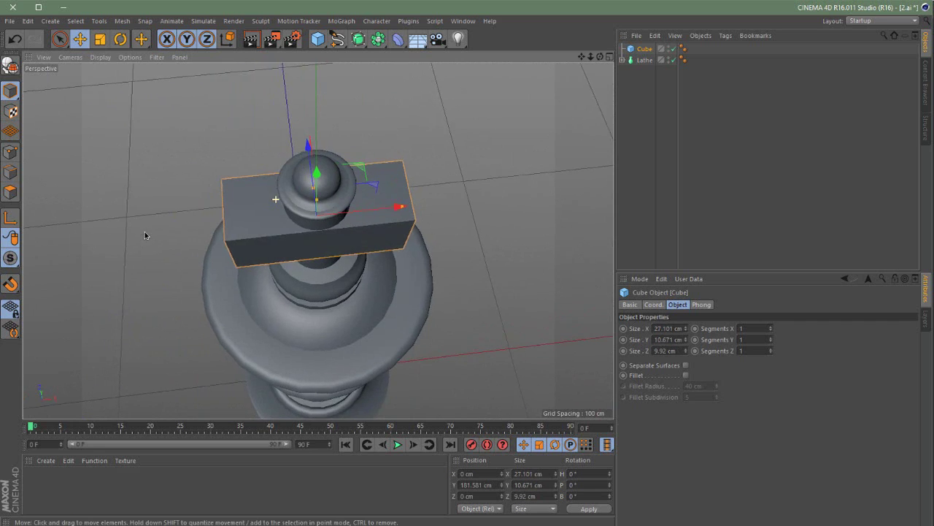
alt+drag(296, 196, 311, 192)
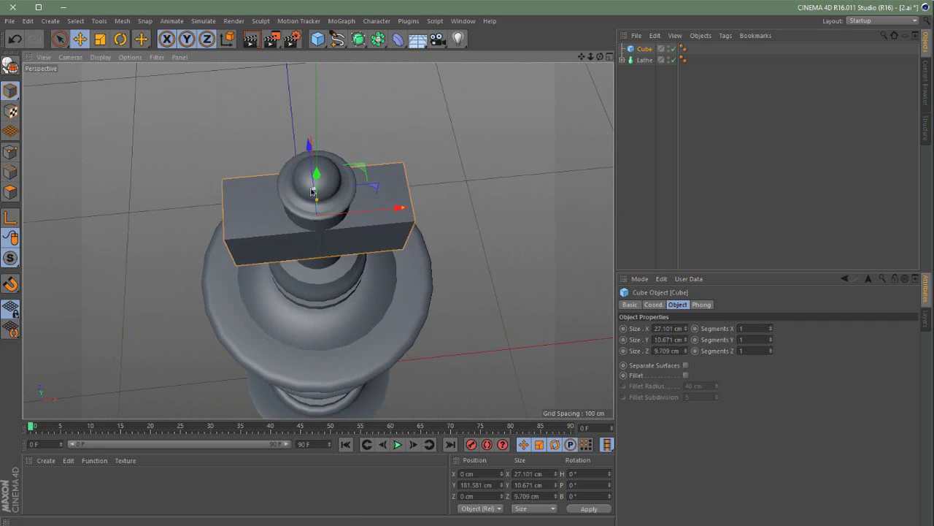
Step: Deepen the king's crossbar Cube to about 9.9 cm and reduce its height to about 9.0 cm
alt+right_drag(338, 264, 319, 269)
alt+drag(319, 269, 342, 315)
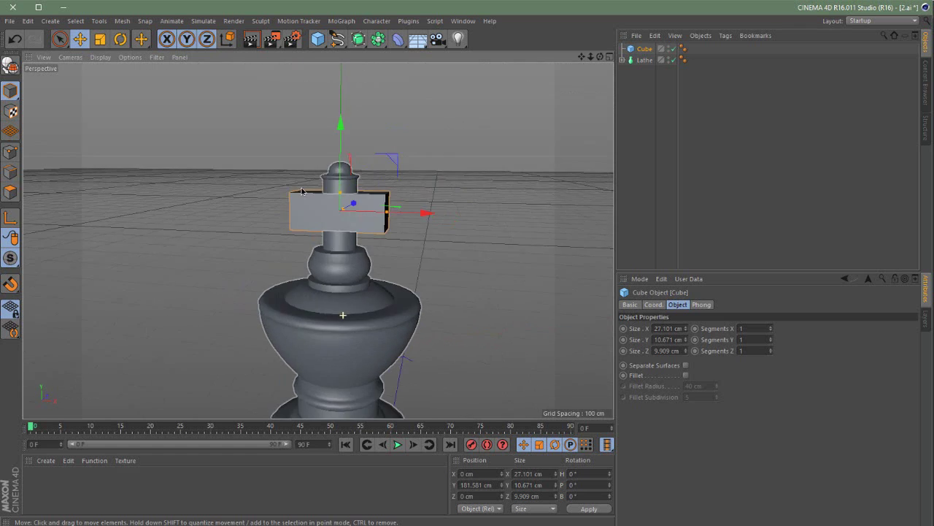
alt+right_drag(342, 314, 316, 302)
alt+middle_drag(317, 302, 314, 261)
scroll(292, 140, up, 6)
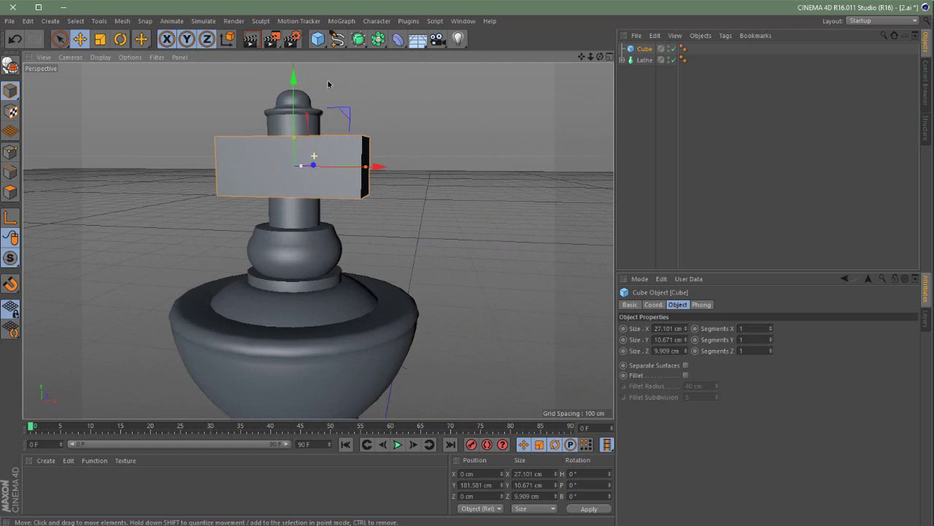
drag(295, 143, 296, 148)
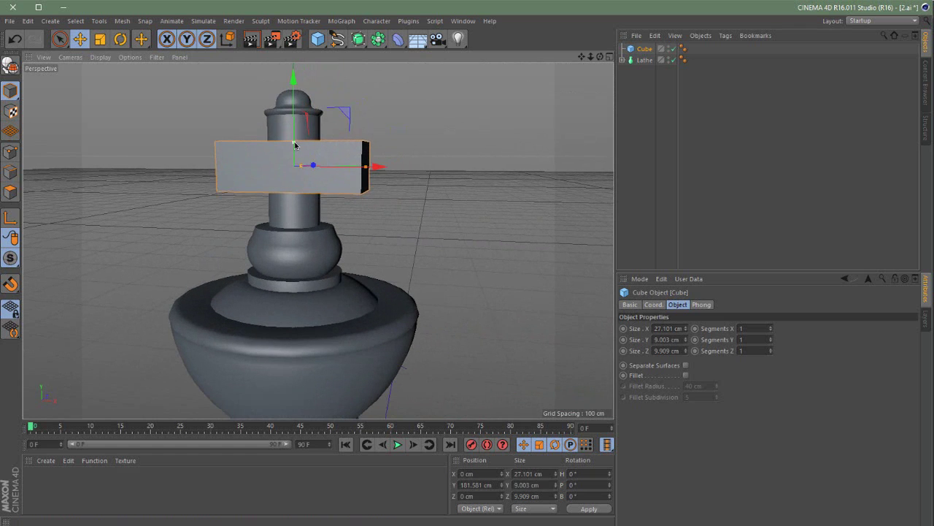
Step: Group the king's crossbar Cube and Lathe under one Null
scroll(282, 220, down, 5)
alt+drag(283, 220, 325, 232)
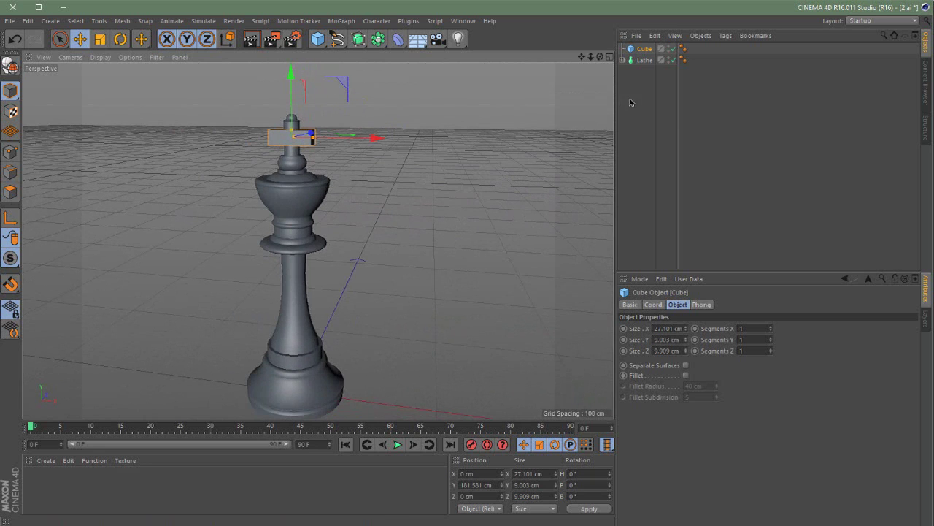
click(643, 67)
drag(641, 73, 646, 57)
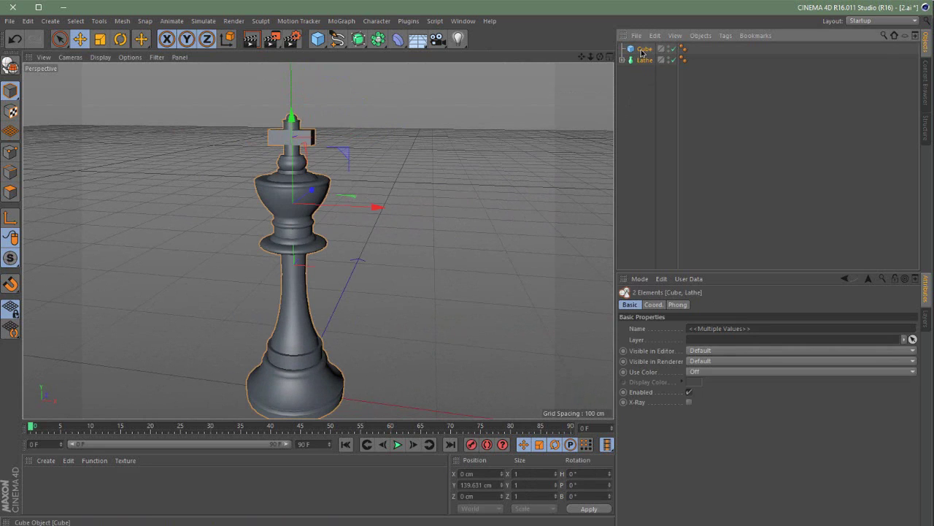
key(alt+g)
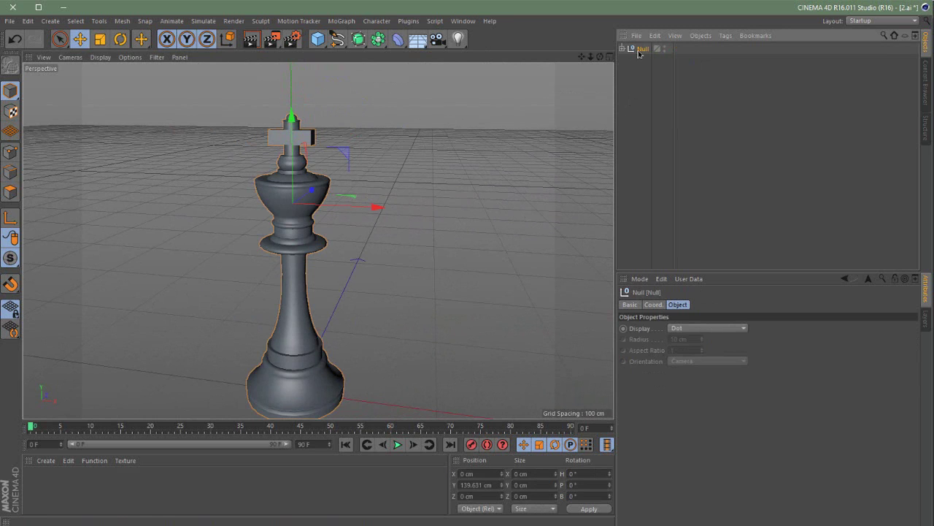
mouse_move(317, 241)
alt+mouse_down()
mouse_move(338, 228)
mouse_move(305, 284)
mouse_move(401, 207)
mouse_move(324, 250)
alt+mouse_up()
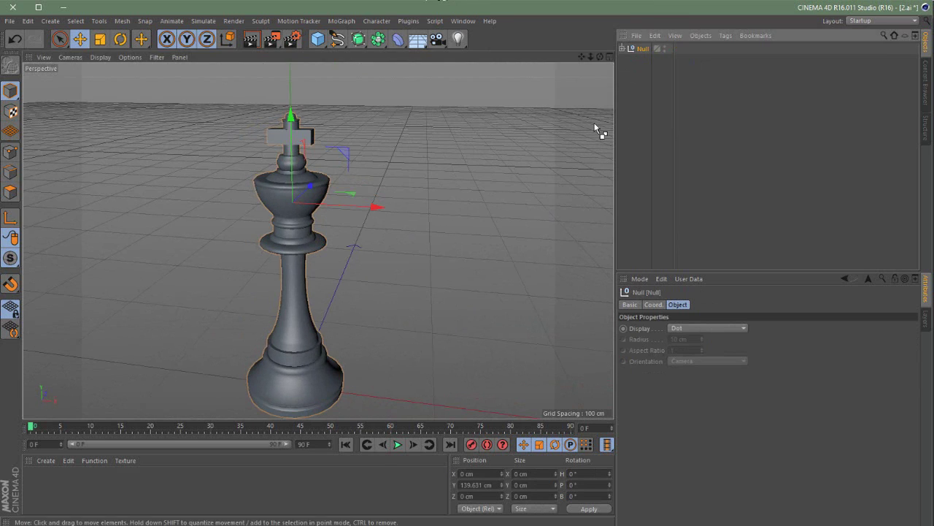
Step: Copy the king's Null into the 1.ai scene with the other chess pieces
click(464, 20)
click(484, 302)
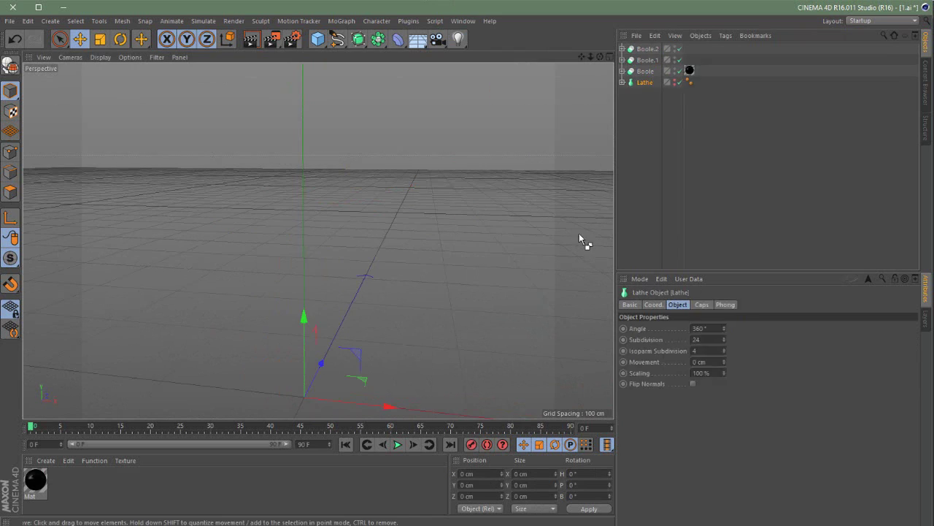
scroll(383, 244, down, 5)
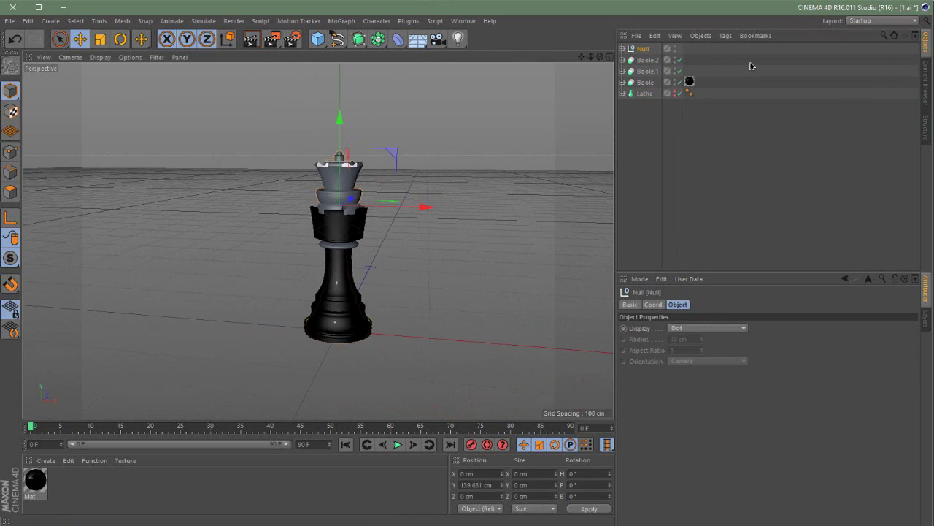
click(633, 108)
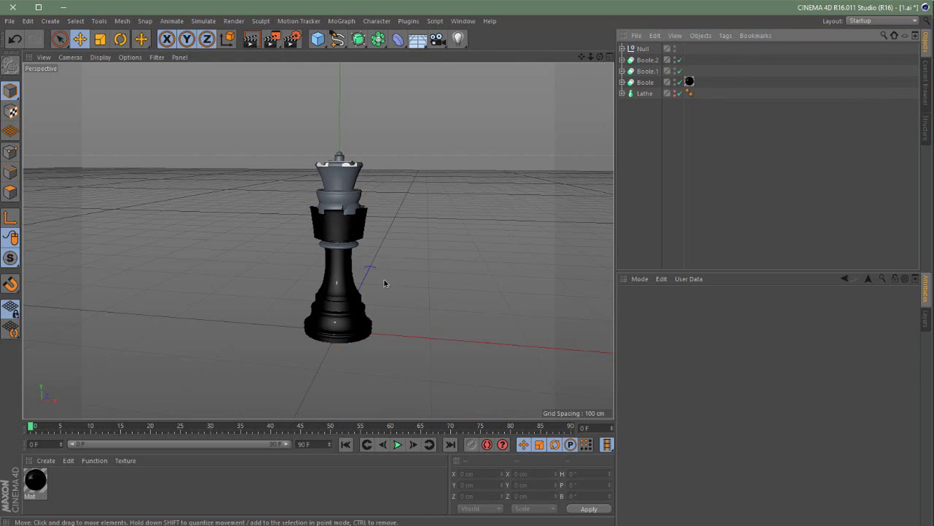
Step: Make the pawn's Lathe visible and move it along negative X, clear of the overlapping pieces
click(648, 94)
drag(386, 335, 305, 326)
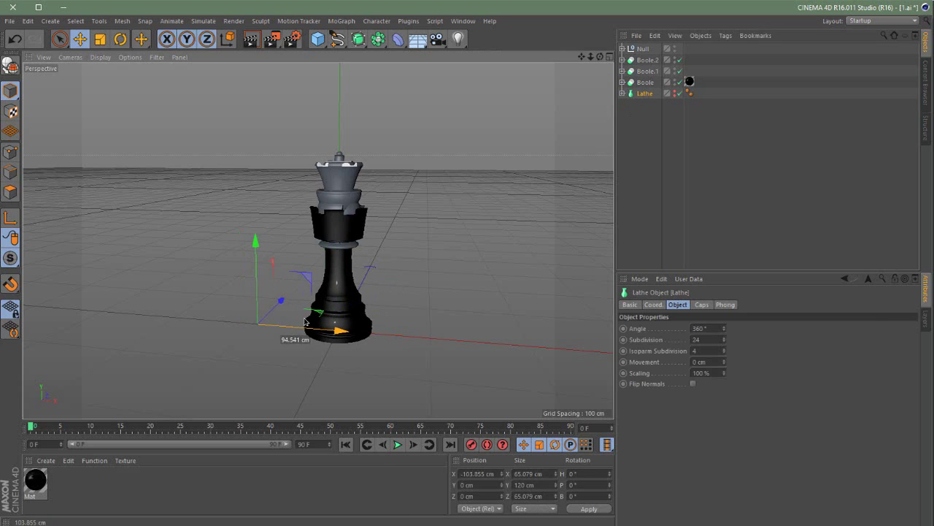
click(673, 93)
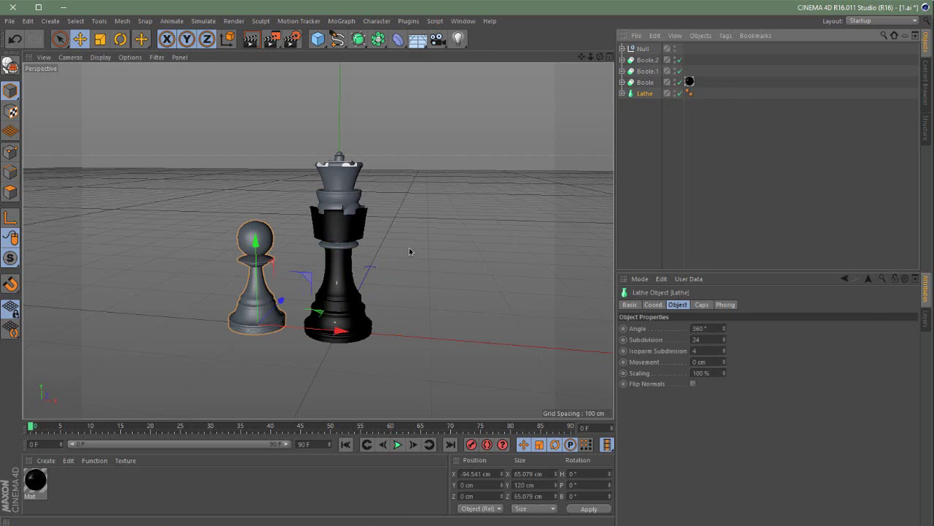
drag(324, 333, 321, 334)
click(321, 334)
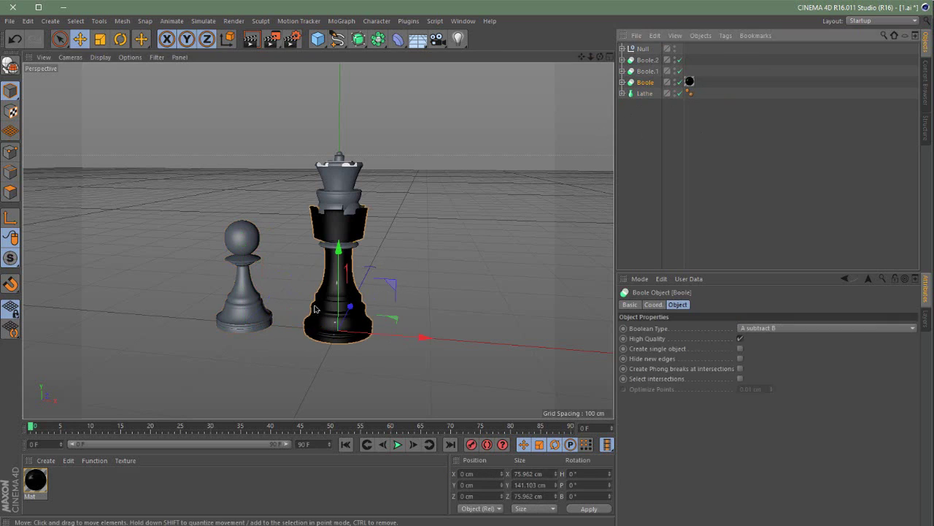
Step: Move the bishop to X about 82.5 cm and the queen to X about 164.4 cm, beside the rook
drag(387, 339, 478, 329)
click(651, 72)
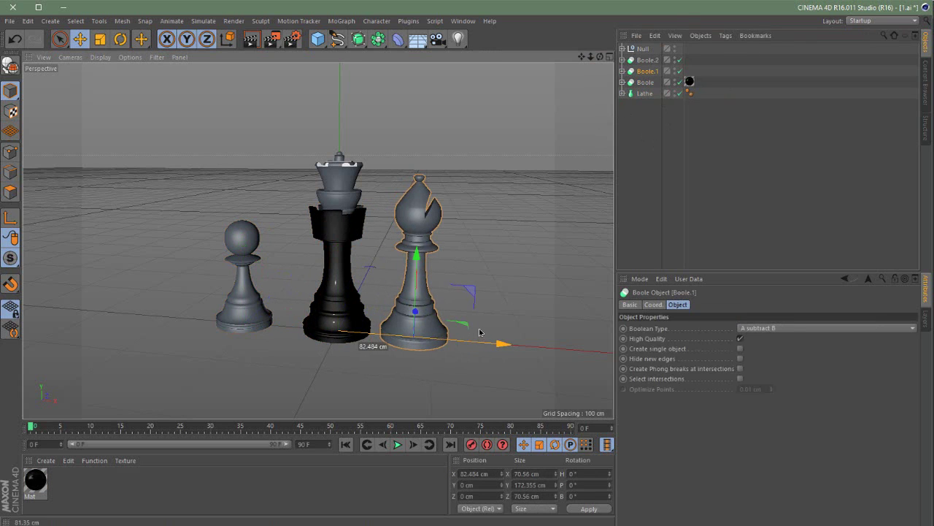
drag(400, 337, 550, 336)
alt+middle_drag(374, 251, 285, 233)
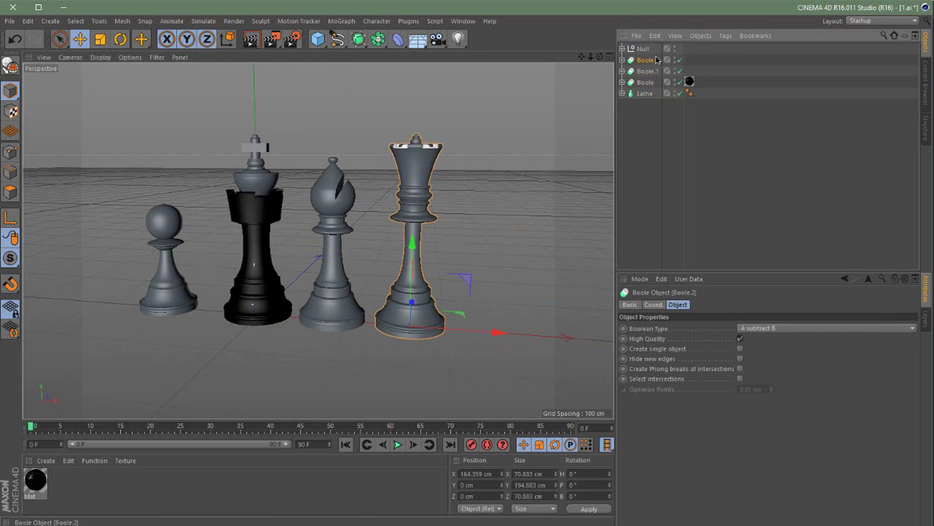
Step: Move the king's Null to X about 257.9 cm, at the end of the row beyond the queen
click(644, 50)
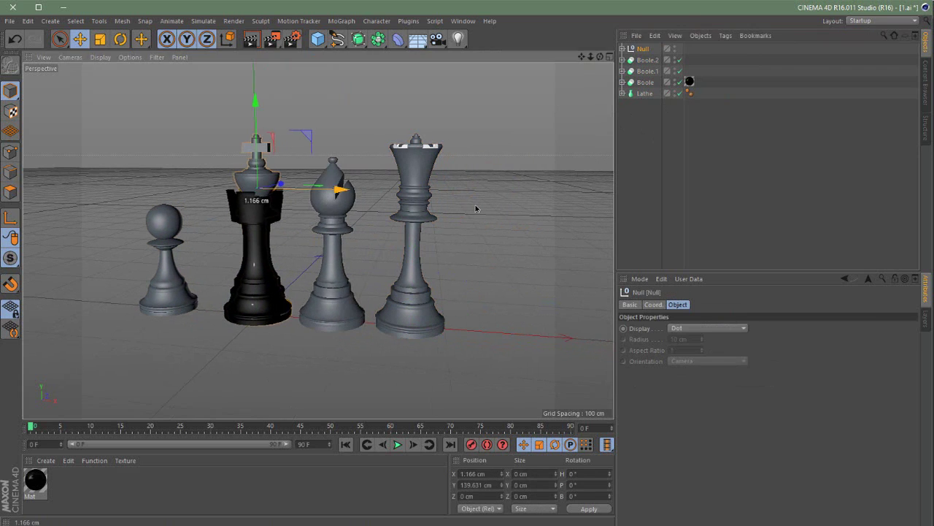
drag(338, 190, 605, 192)
alt+middle_drag(490, 233, 440, 239)
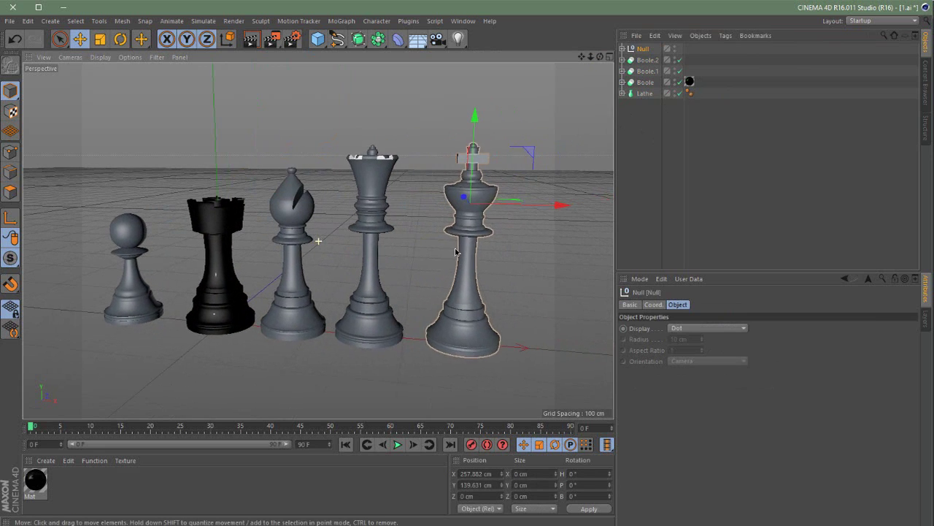
scroll(435, 235, down, 2)
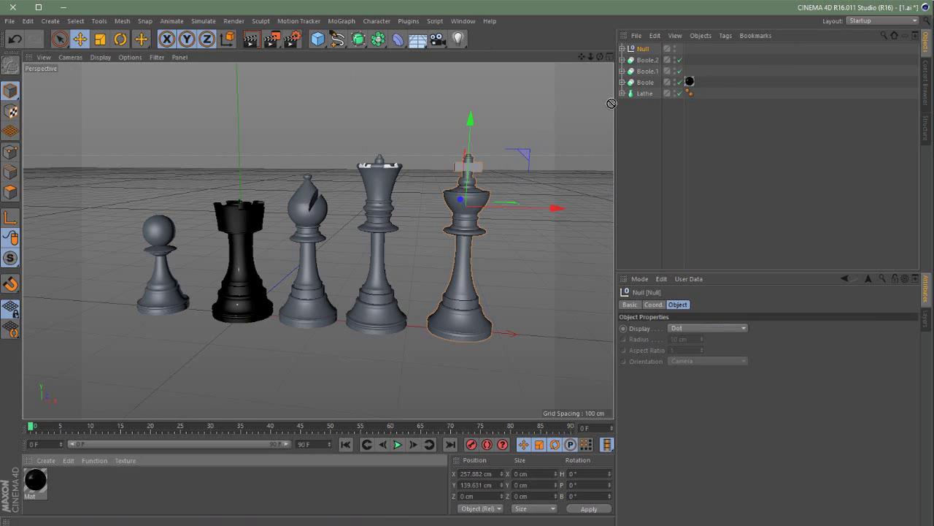
Step: Apply the black Mat material to the pawn, bishop, queen and king
drag(652, 98, 690, 49)
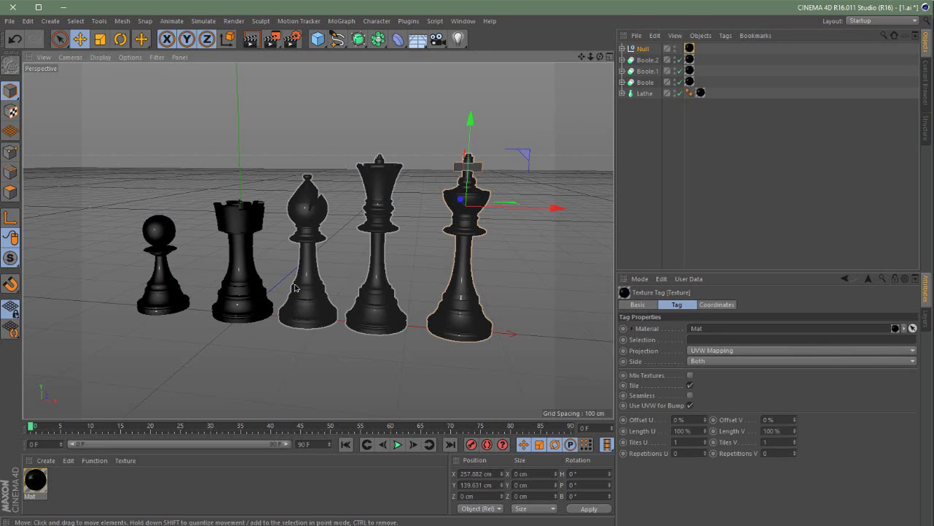
alt+drag(295, 288, 377, 278)
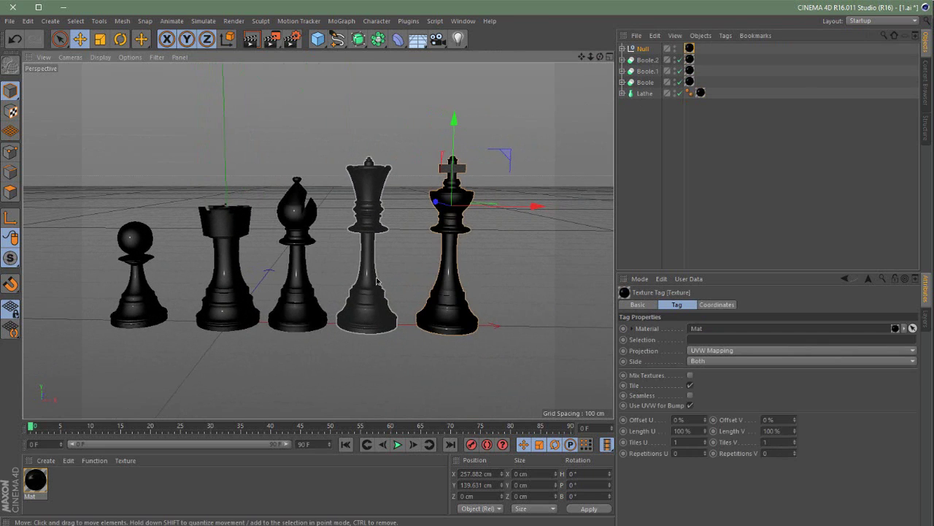
alt+middle_drag(369, 272, 382, 274)
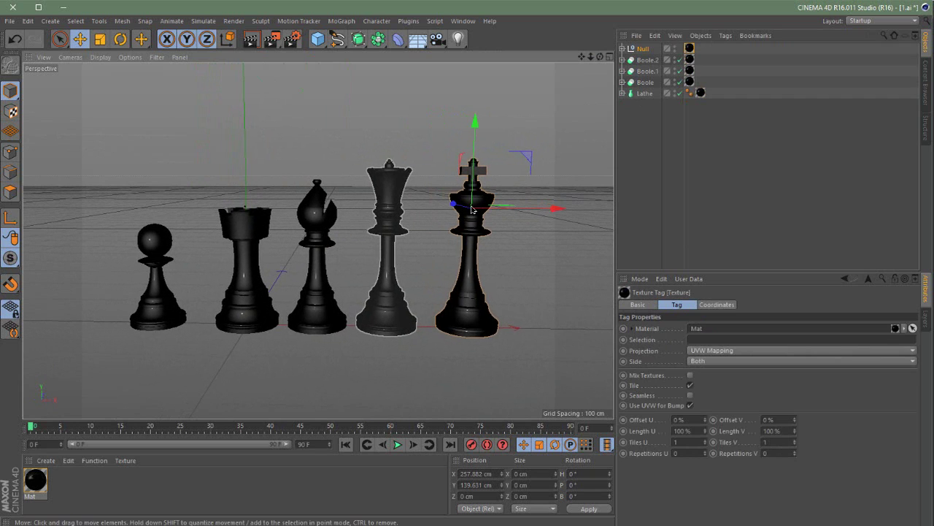